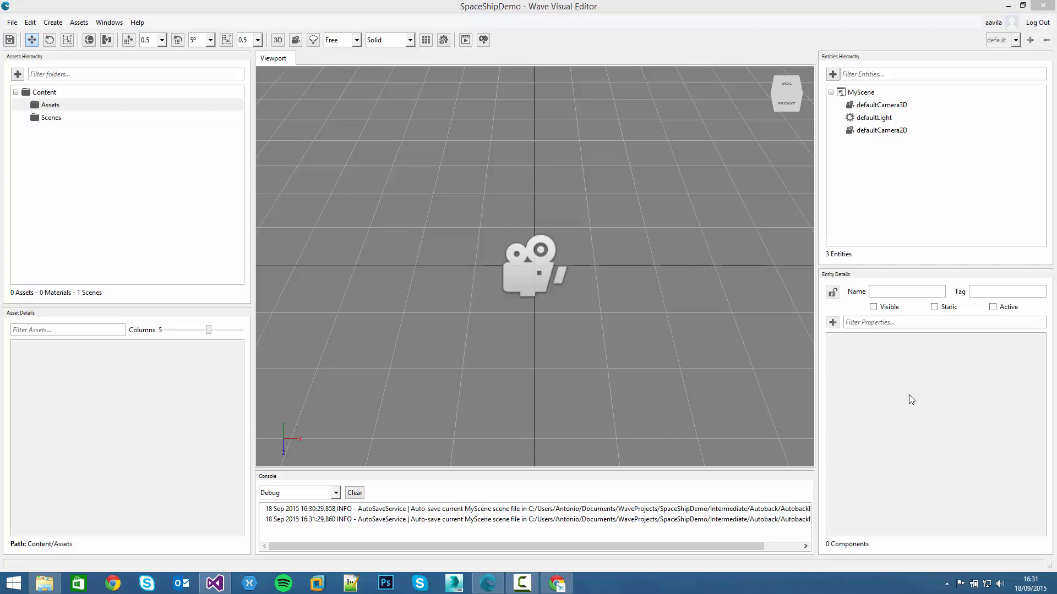
# Step: Switch to File Explorer's Assets folder on the desktop and look over the environment.fbx and ship.fbx model files
pyautogui.click(44, 586)
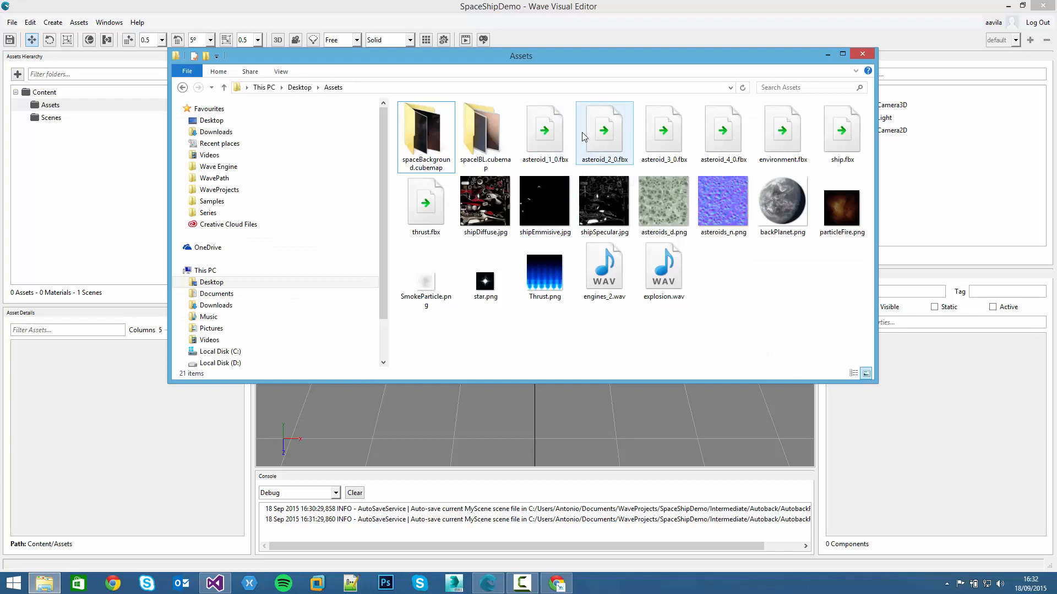
pyautogui.click(774, 137)
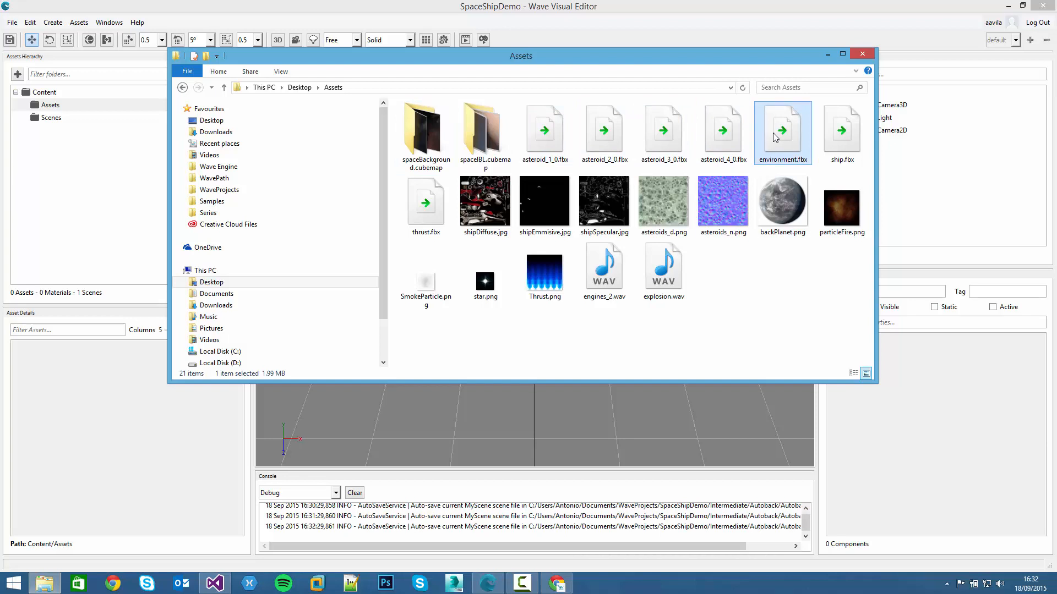
pyautogui.click(840, 134)
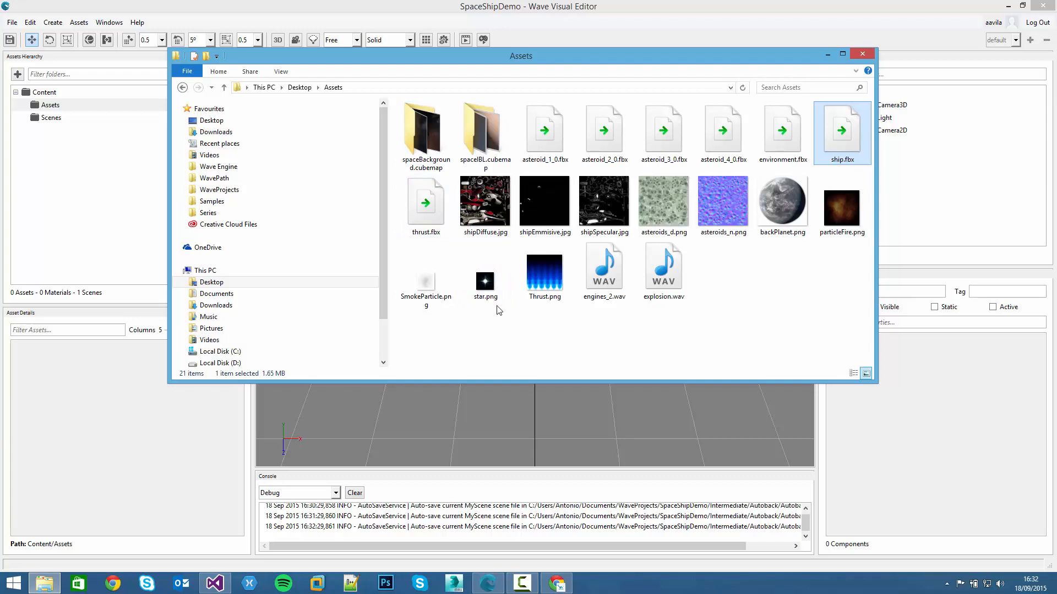
# Step: View the texture images in the Assets folder one by one, from shipDiffuse.jpg through Thrust.png, and close the image viewer
pyautogui.doubleClick(474, 210)
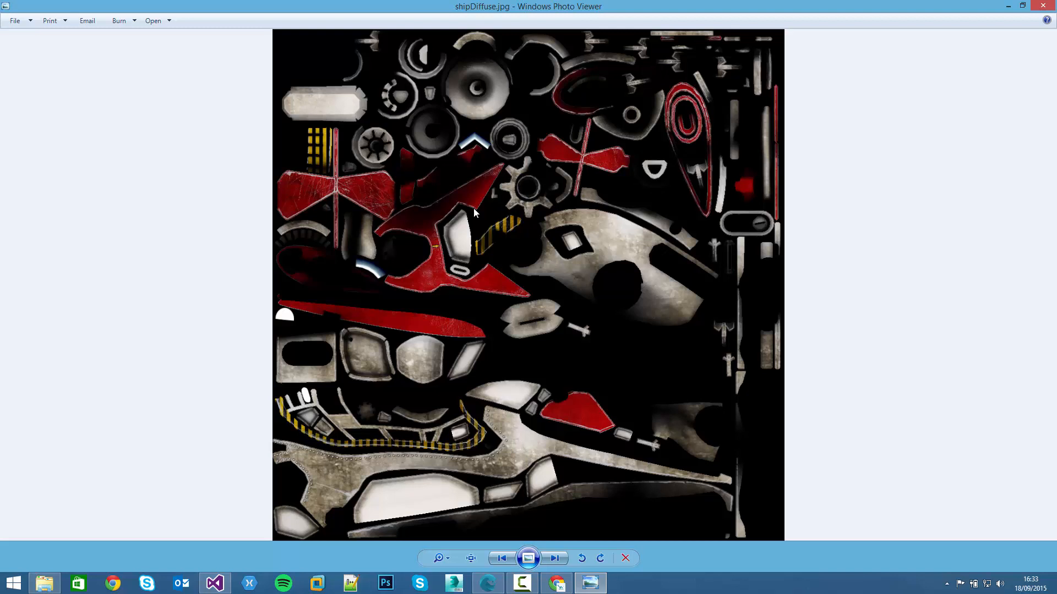
pyautogui.press('Right')
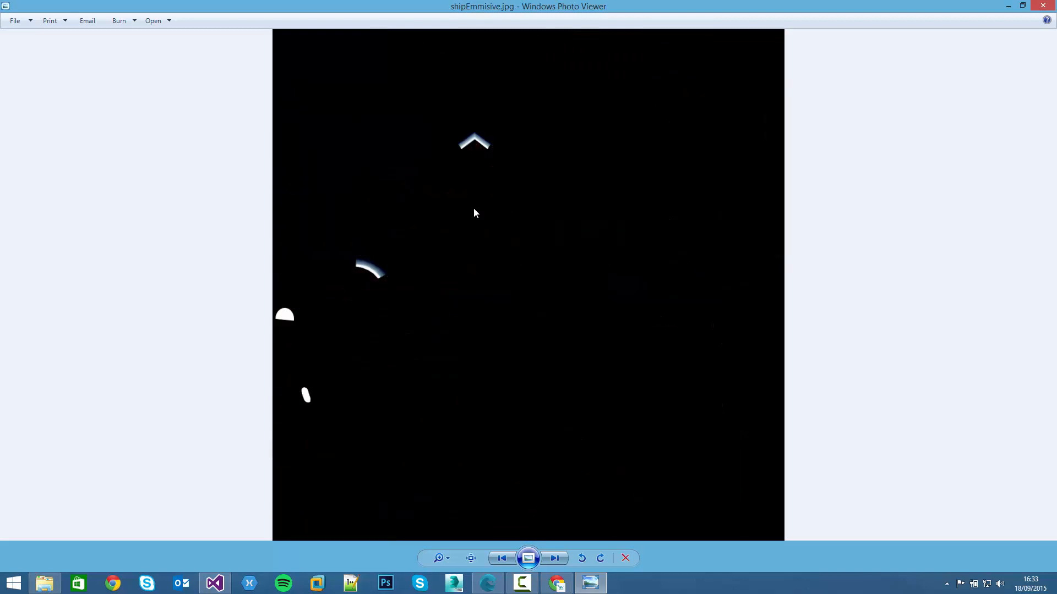
pyautogui.press('Right')
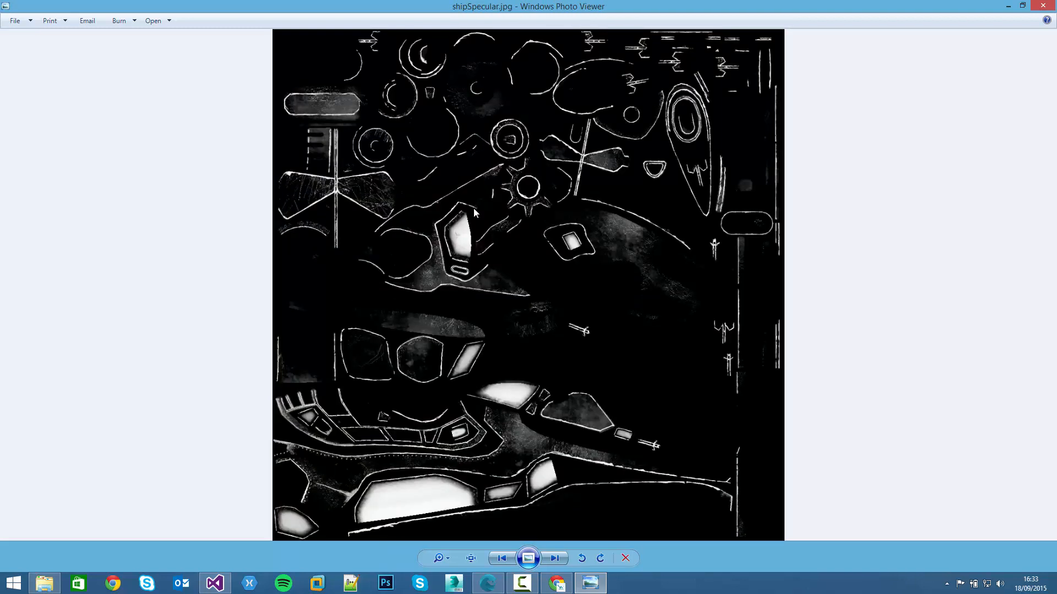
pyautogui.press('Right')
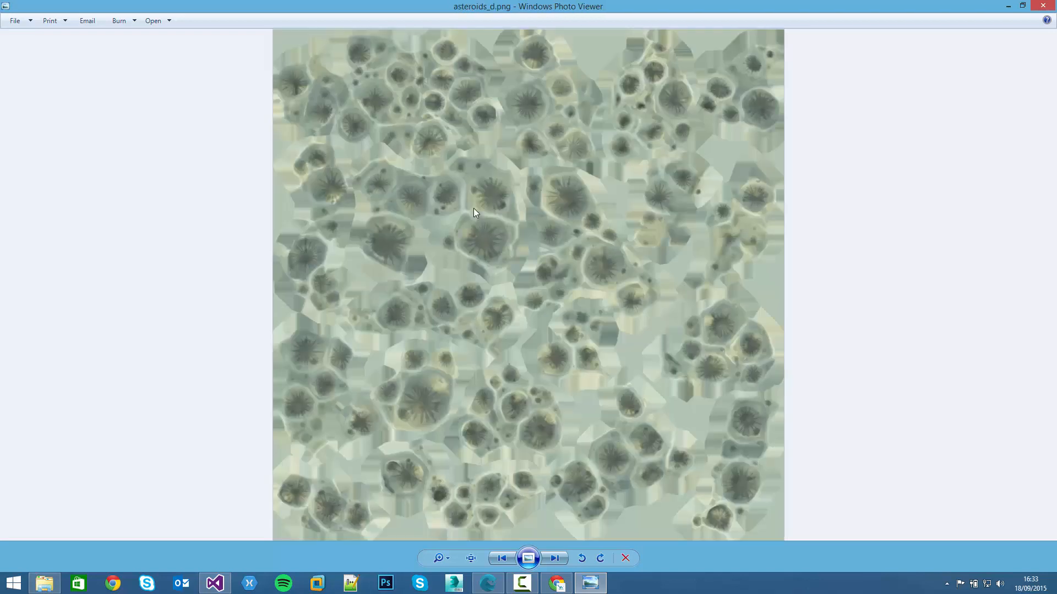
pyautogui.press('Right')
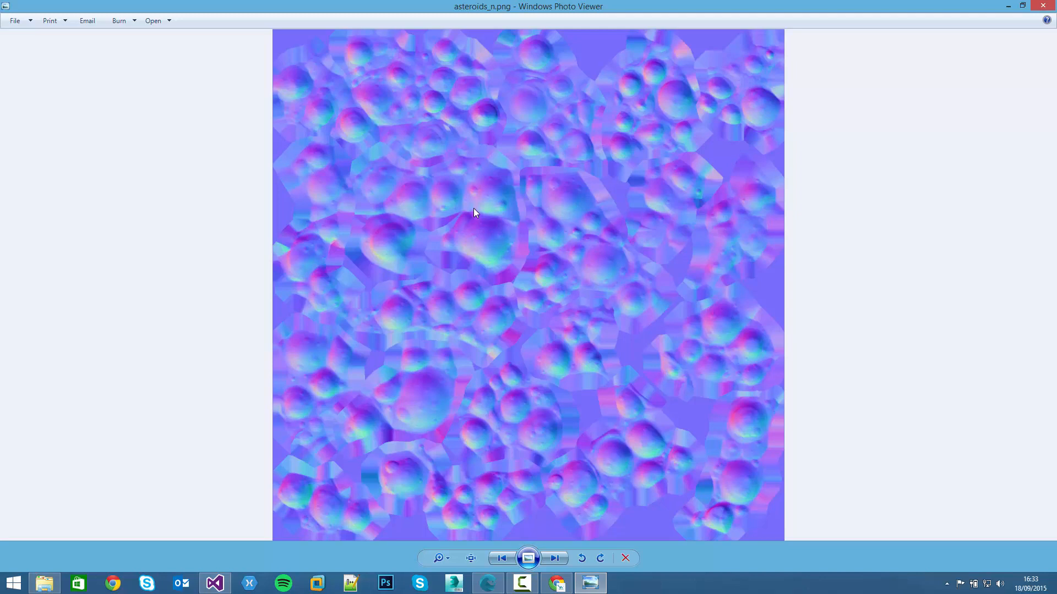
pyautogui.press('Right')
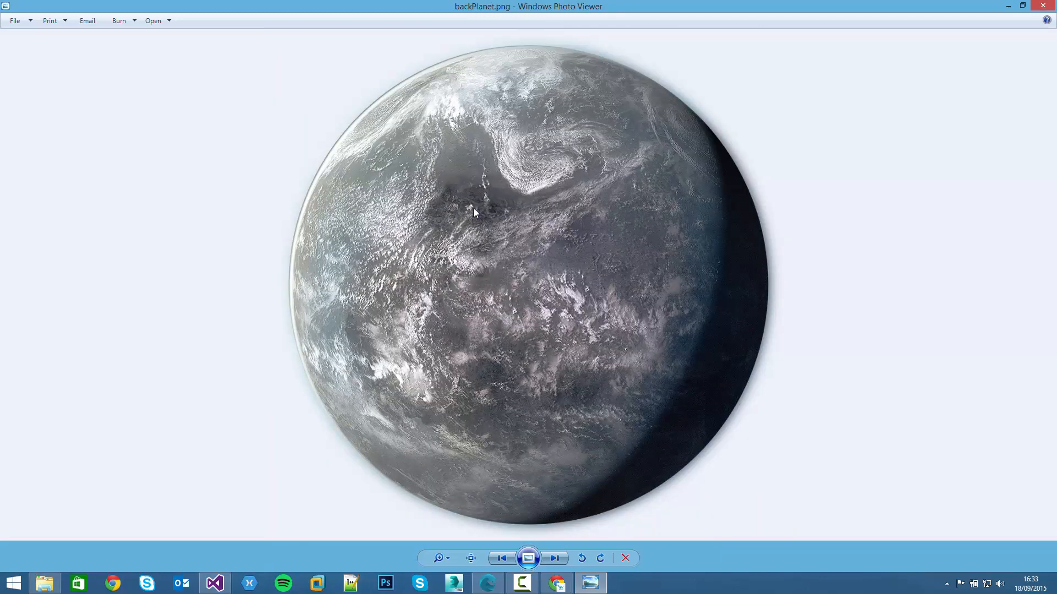
pyautogui.press('Right')
pyautogui.press('Right')
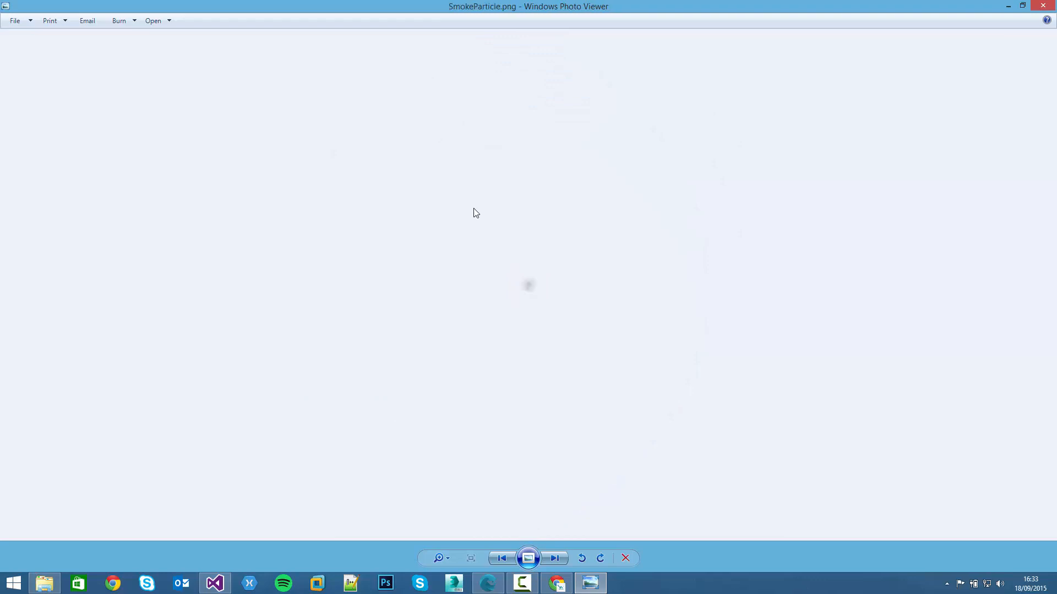
pyautogui.press('Right')
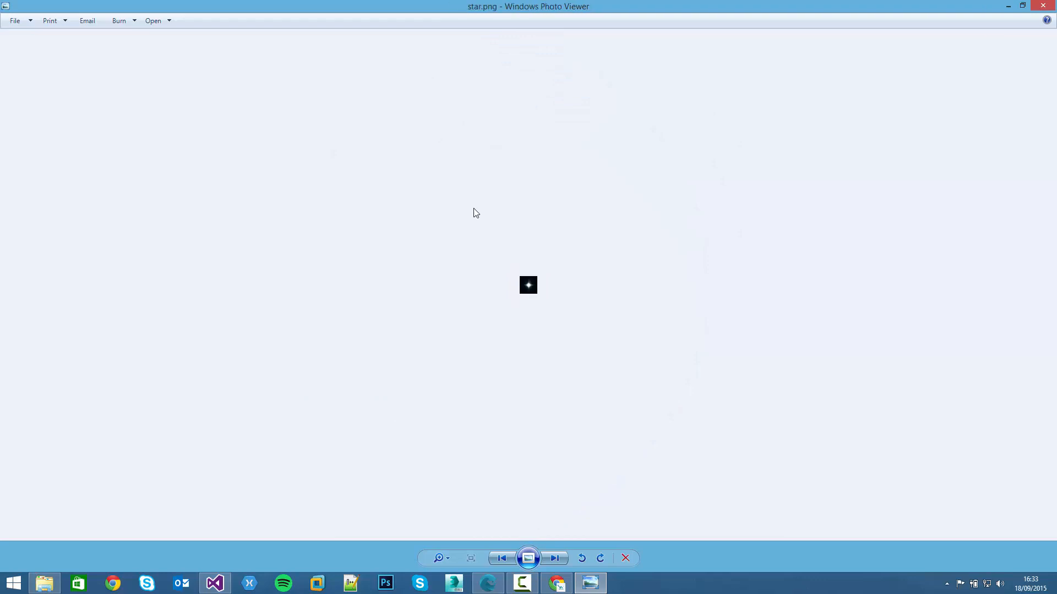
pyautogui.press('Right')
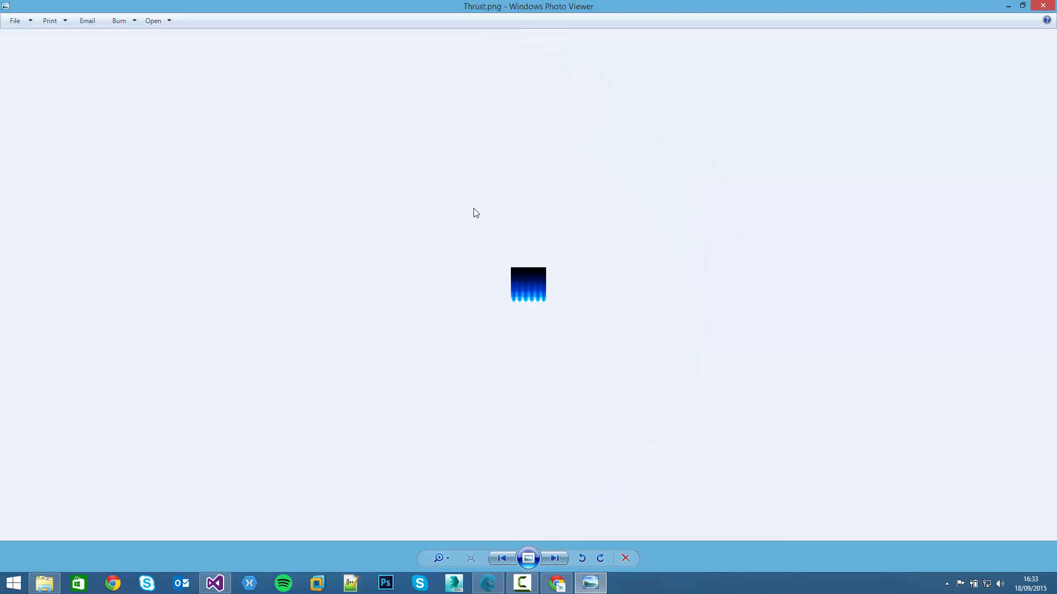
pyautogui.press('Right')
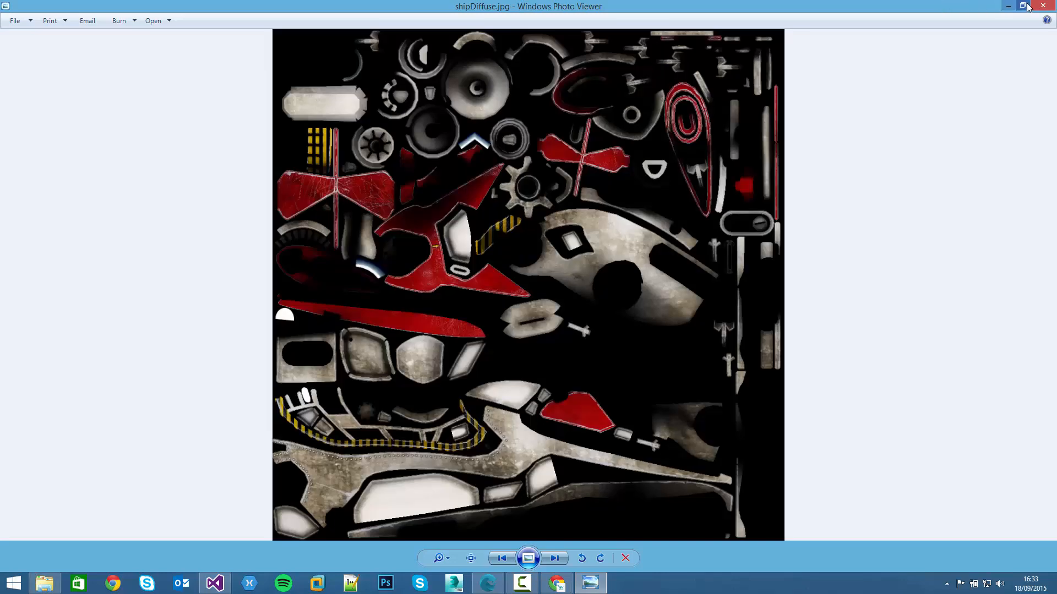
pyautogui.click(1043, 6)
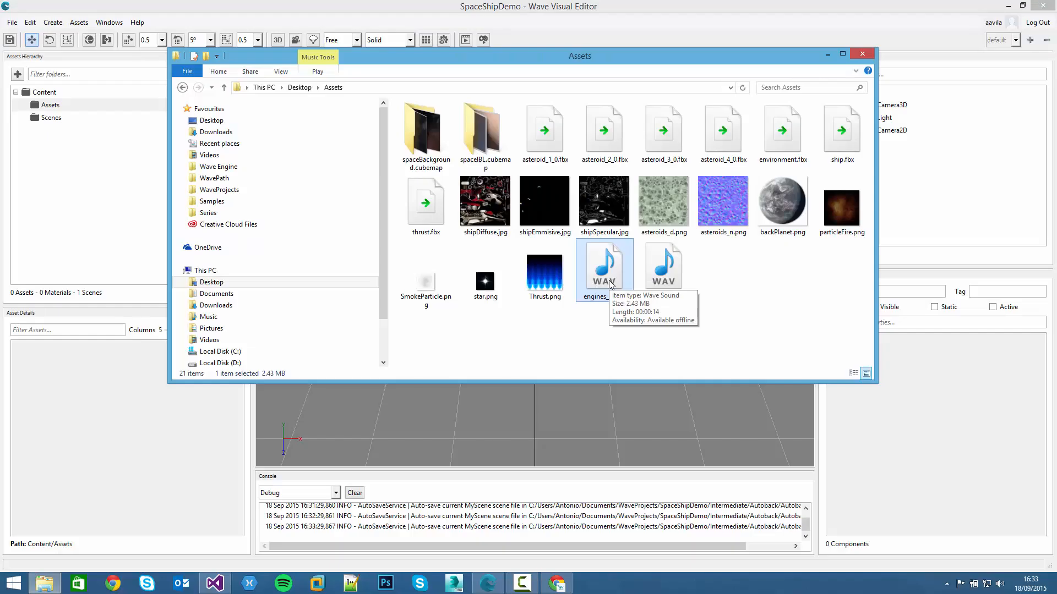
pyautogui.click(619, 324)
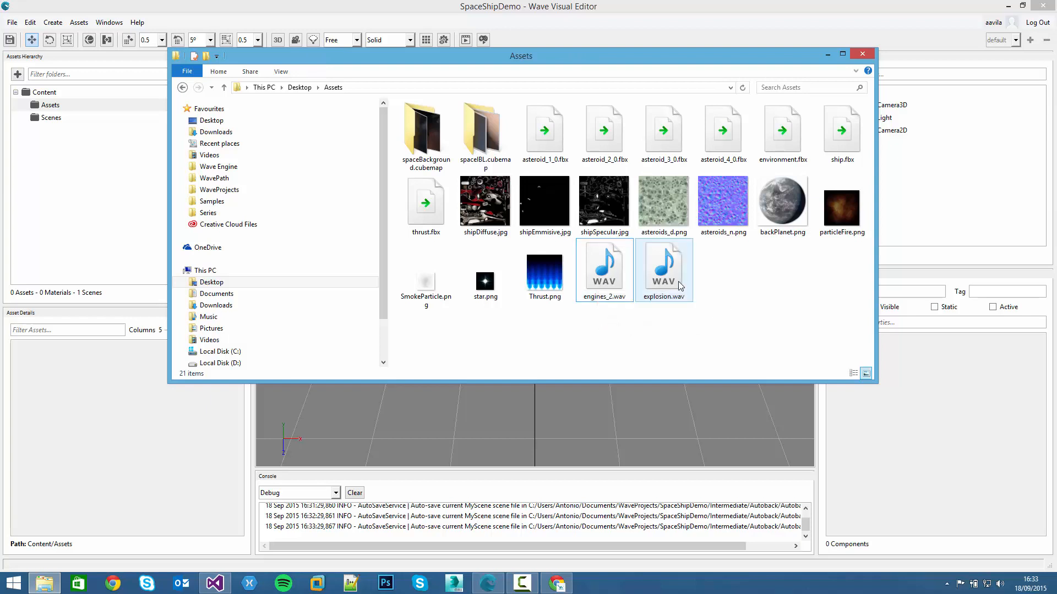
# Step: Open the spaceBackground.cubemap folder, view its face images starting from negx.jpg, and close the image viewer
pyautogui.click(431, 154)
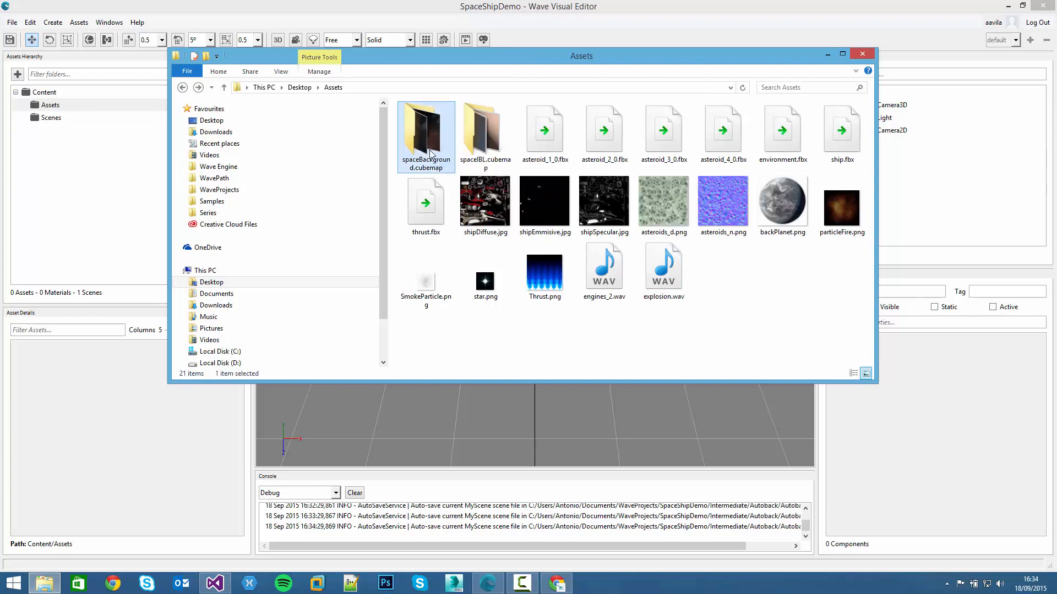
pyautogui.doubleClick(431, 154)
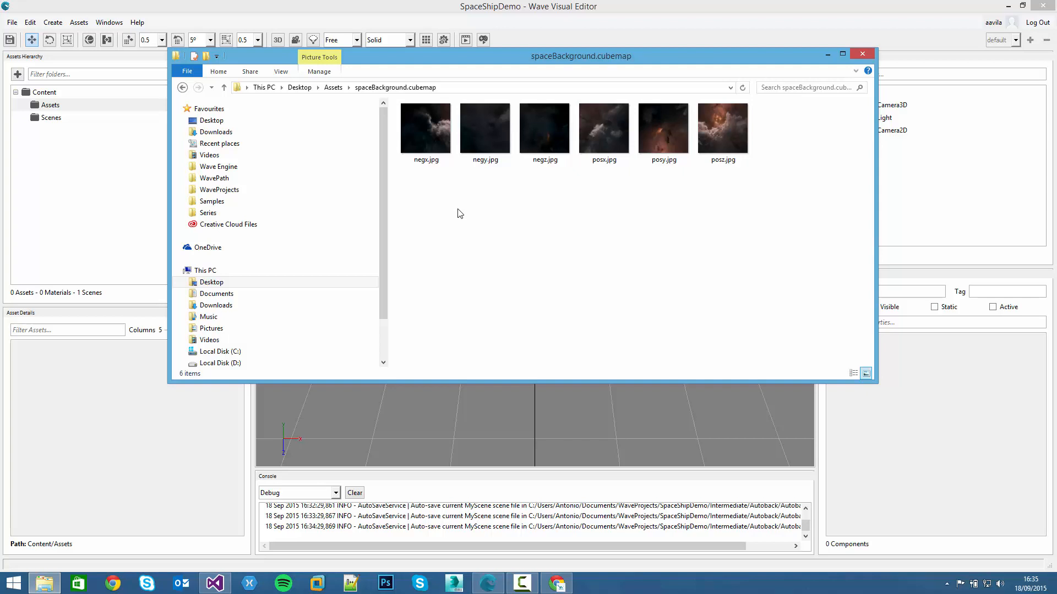
pyautogui.doubleClick(413, 133)
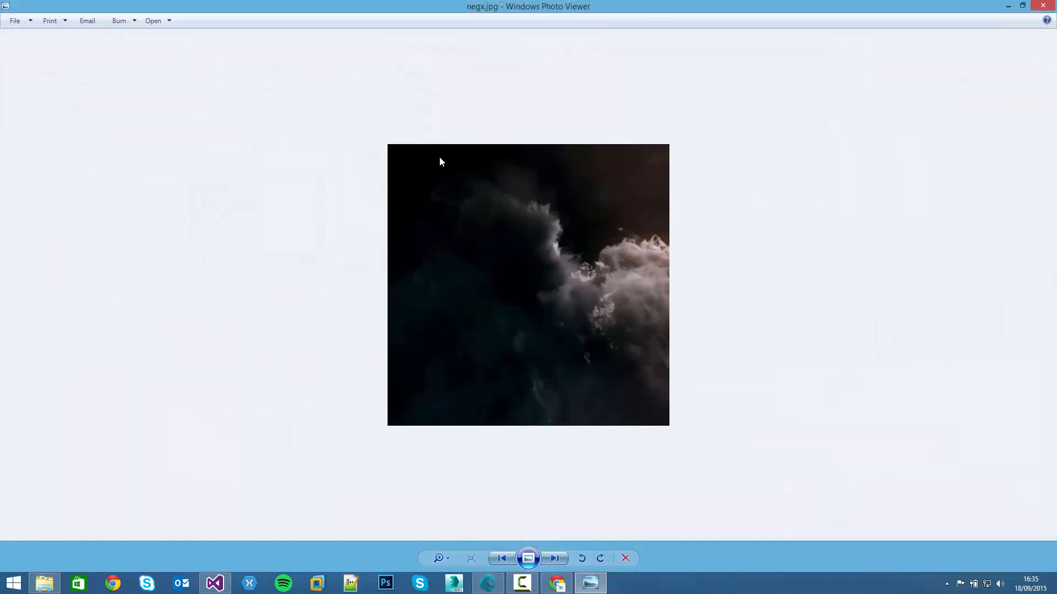
pyautogui.press('Right')
pyautogui.press('Right')
pyautogui.press('Right')
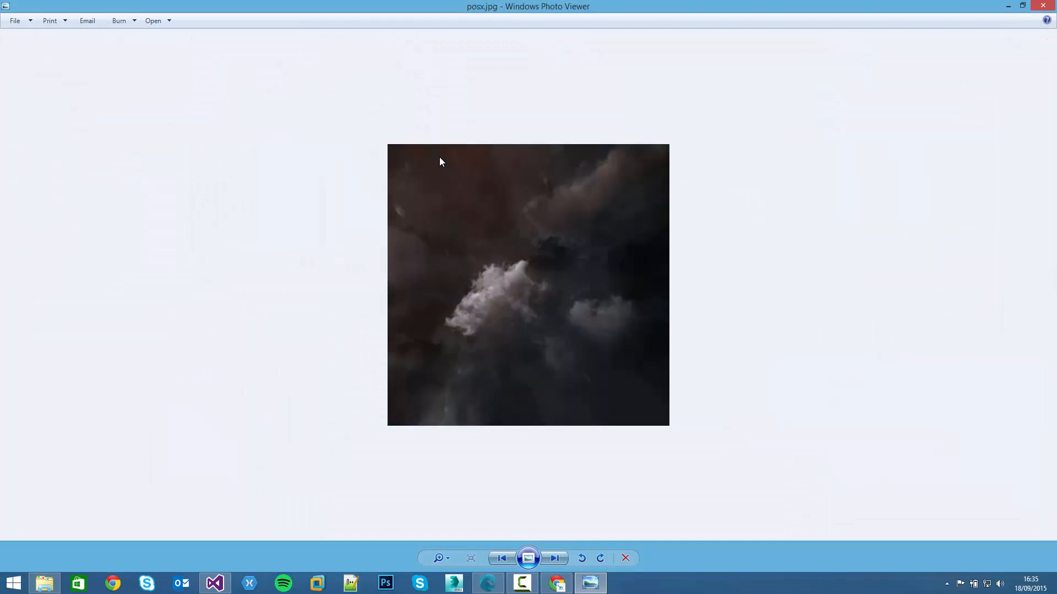
pyautogui.press('Right')
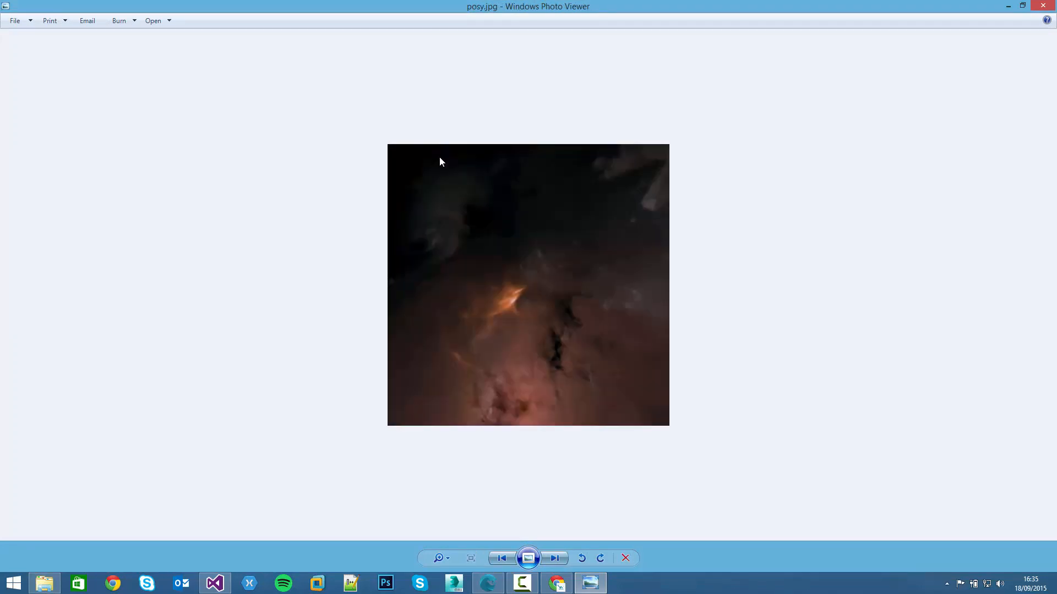
pyautogui.press('Right')
pyautogui.press('Right')
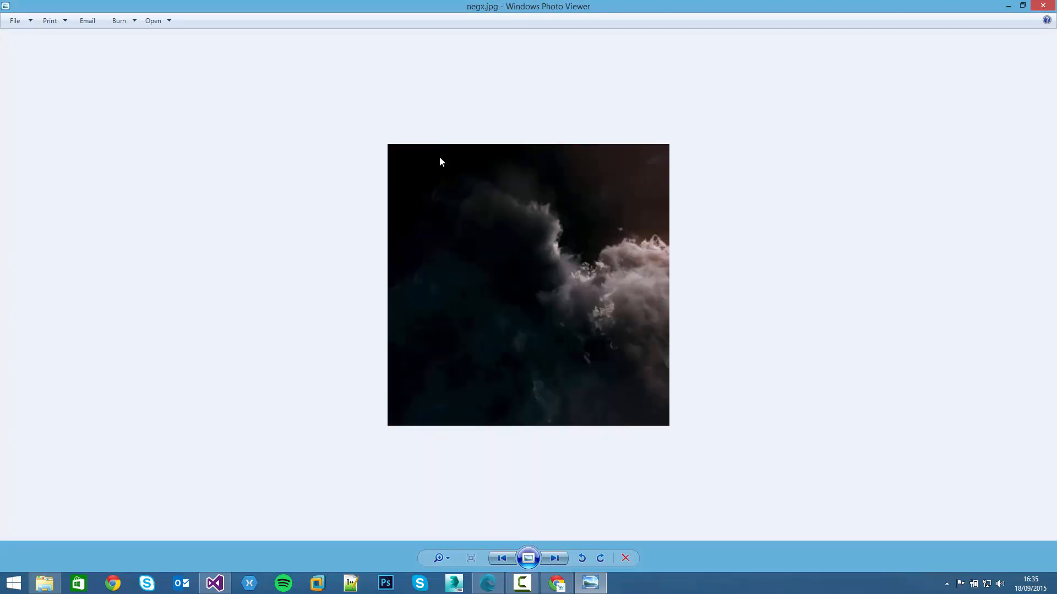
pyautogui.click(1043, 5)
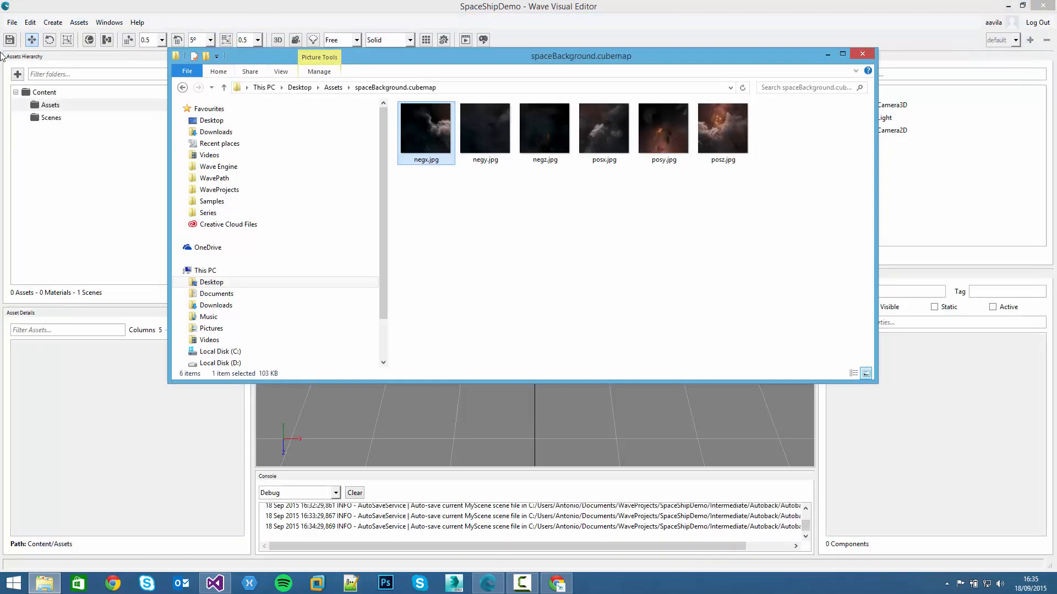
# Step: Open the spaceIBL.cubemap folder, view its face images starting from negx.jpg, and return to the Assets folder
pyautogui.click(333, 87)
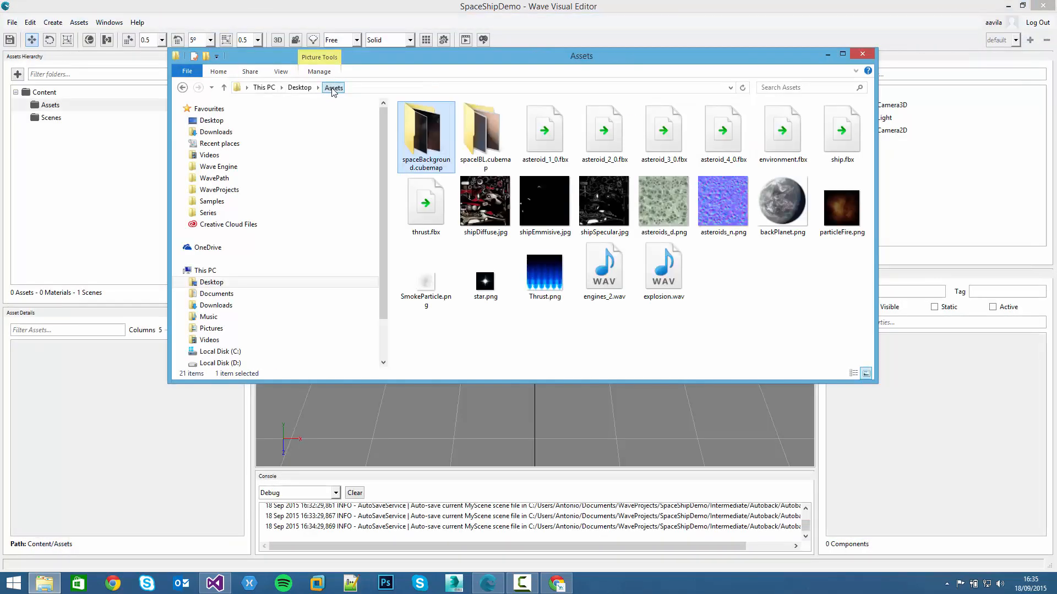
pyautogui.doubleClick(472, 142)
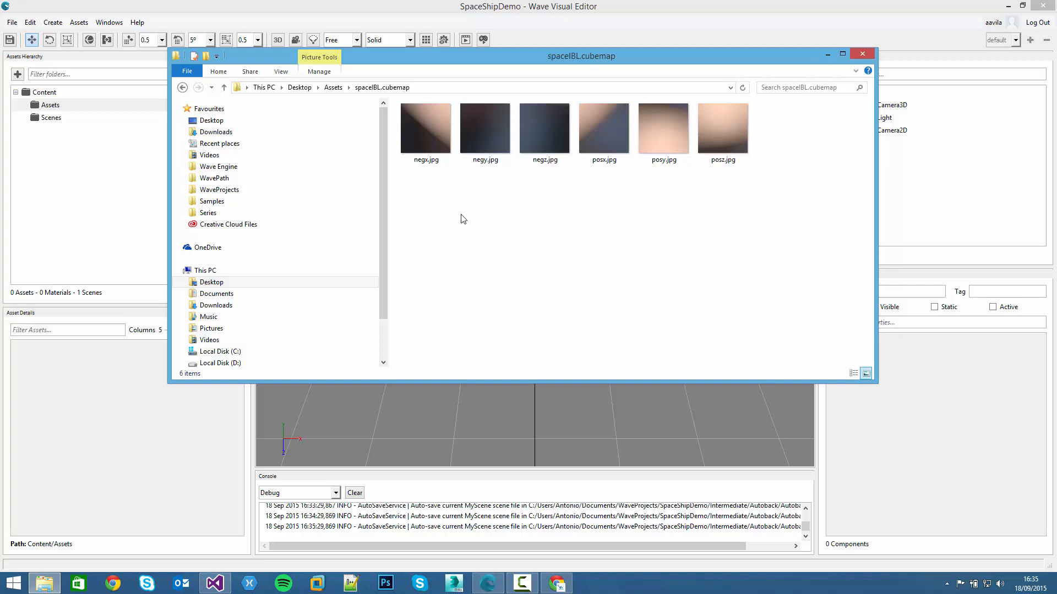
pyautogui.click(432, 152)
pyautogui.doubleClick(433, 153)
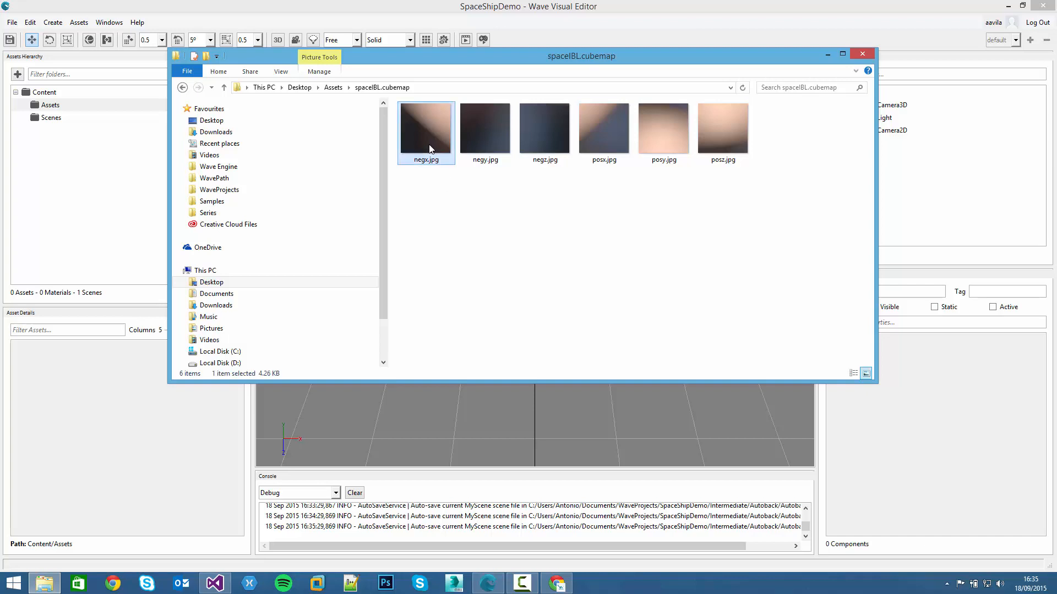
pyautogui.press('Right')
pyautogui.press('Right')
pyautogui.press('Right')
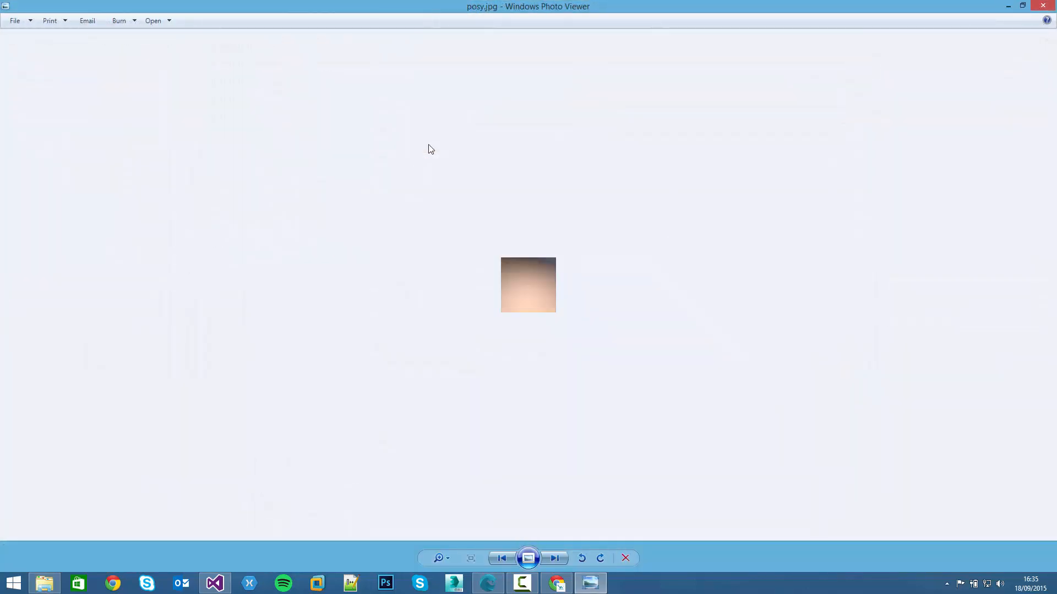
pyautogui.click(1037, 7)
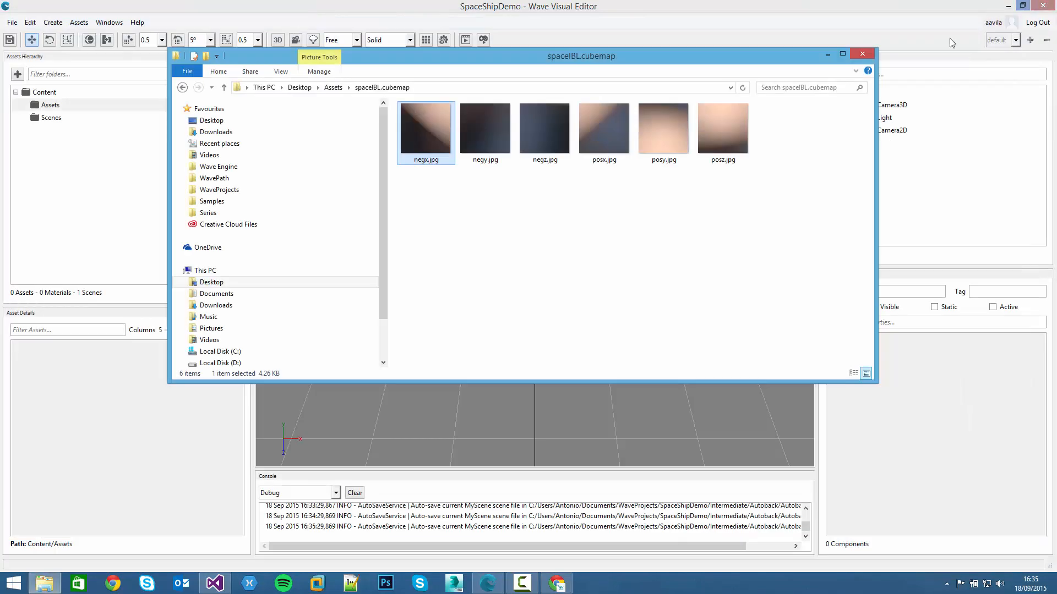
pyautogui.press('BackSpace')
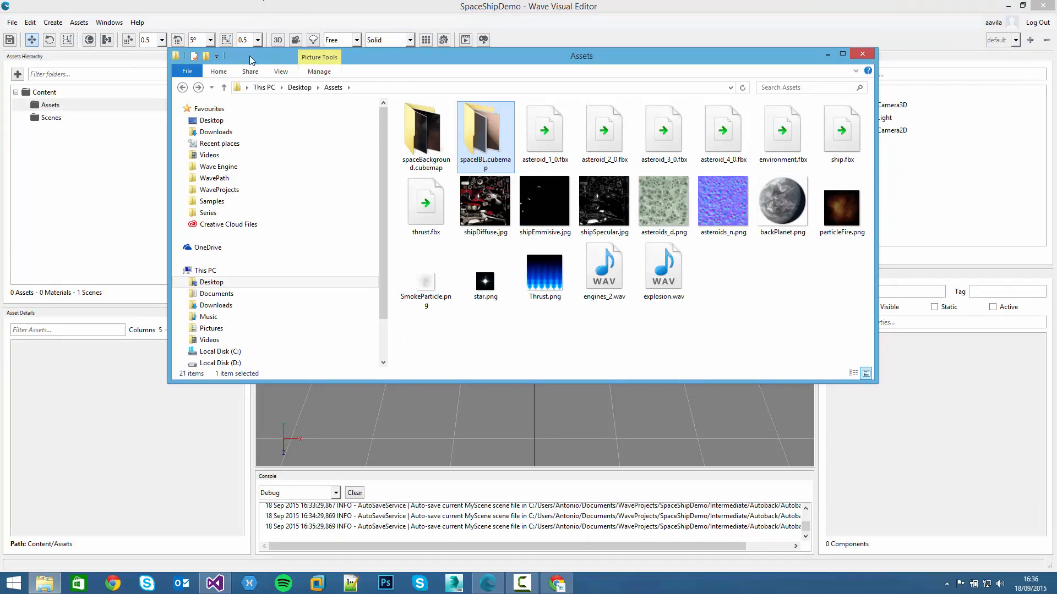
# Step: Switch back to Wave Visual Editor and examine the contents of the project's Content, Assets and Scenes folders
pyautogui.click(136, 2)
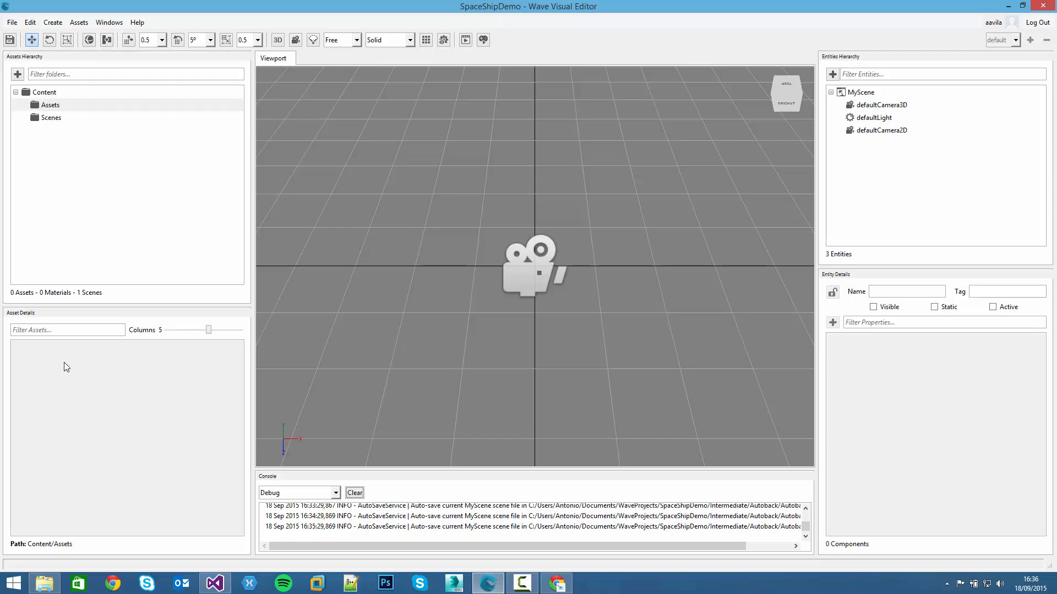
pyautogui.click(31, 97)
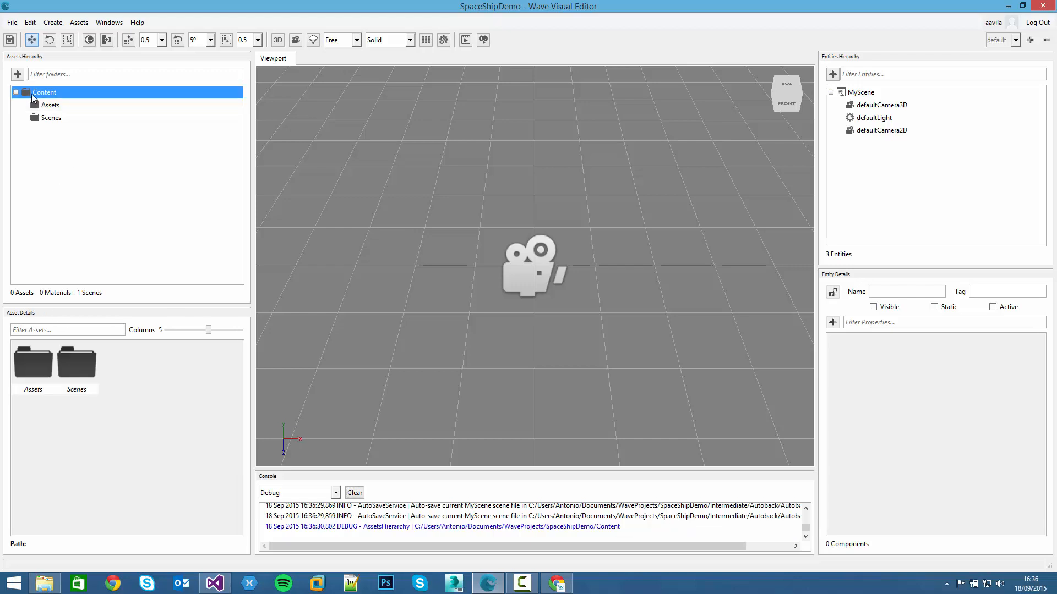
pyautogui.click(38, 108)
pyautogui.click(38, 119)
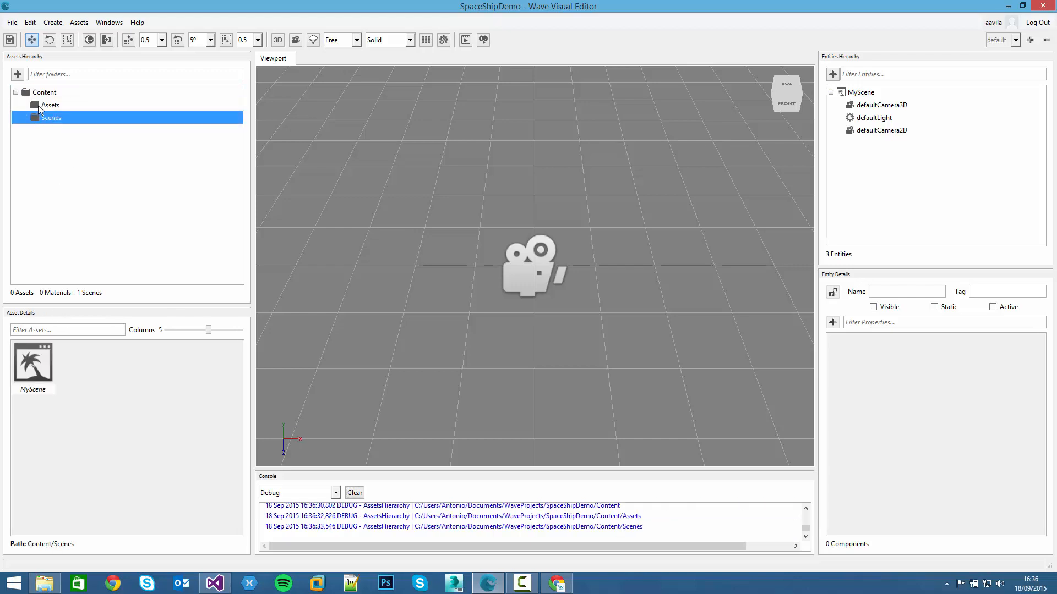
pyautogui.click(40, 110)
pyautogui.click(39, 118)
# Step: Create a new folder named Textures inside the project's Assets folder
pyautogui.click(40, 108)
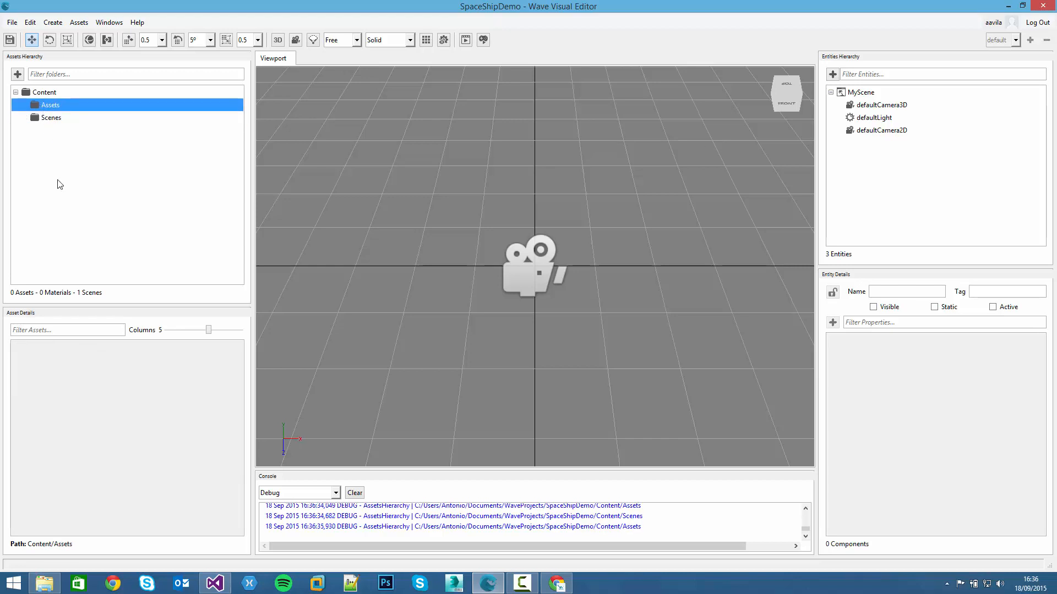
pyautogui.rightClick(29, 356)
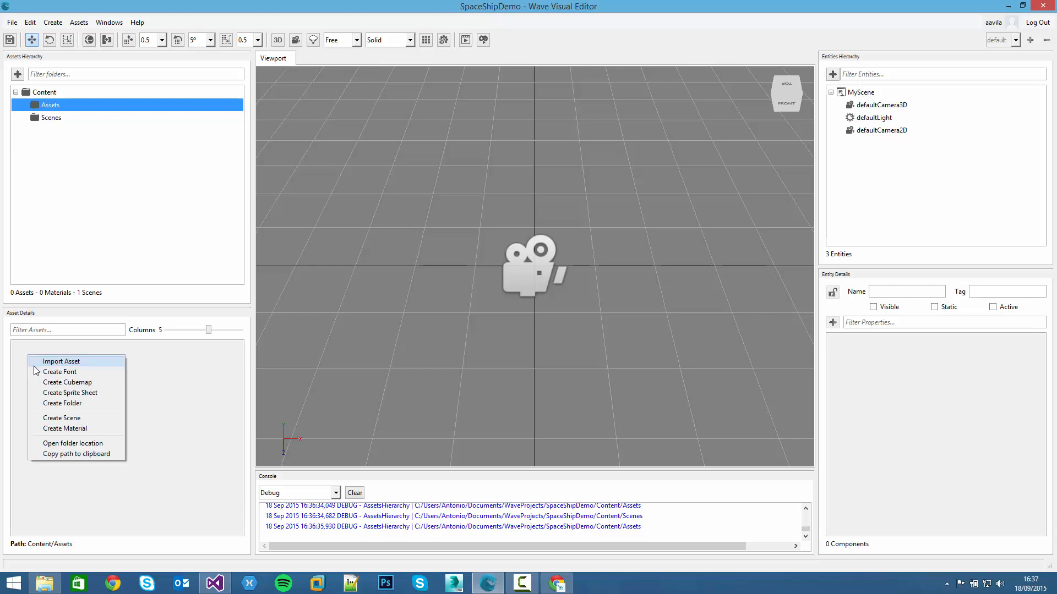
pyautogui.click(49, 405)
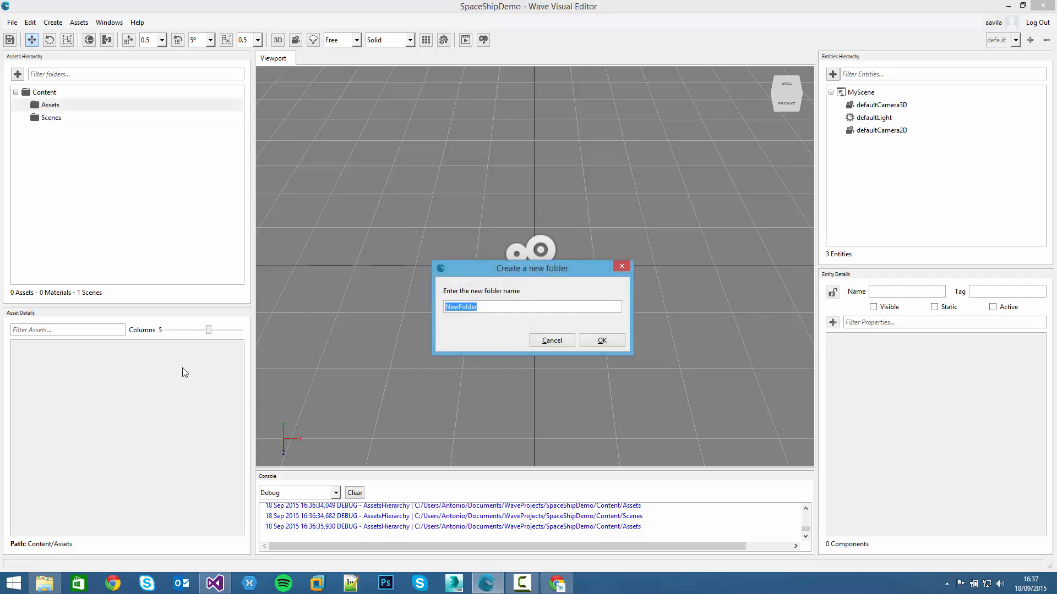
pyautogui.write('Textures')
pyautogui.press('Return')
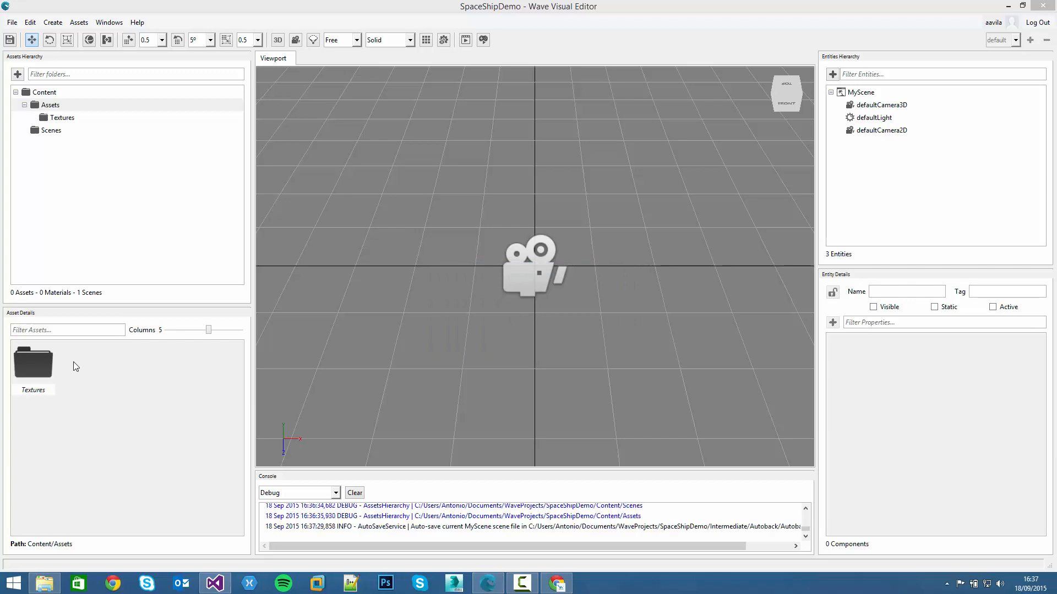
# Step: Create two more folders named Models and Sounds inside the project's Assets folder
pyautogui.rightClick(73, 362)
pyautogui.click(109, 410)
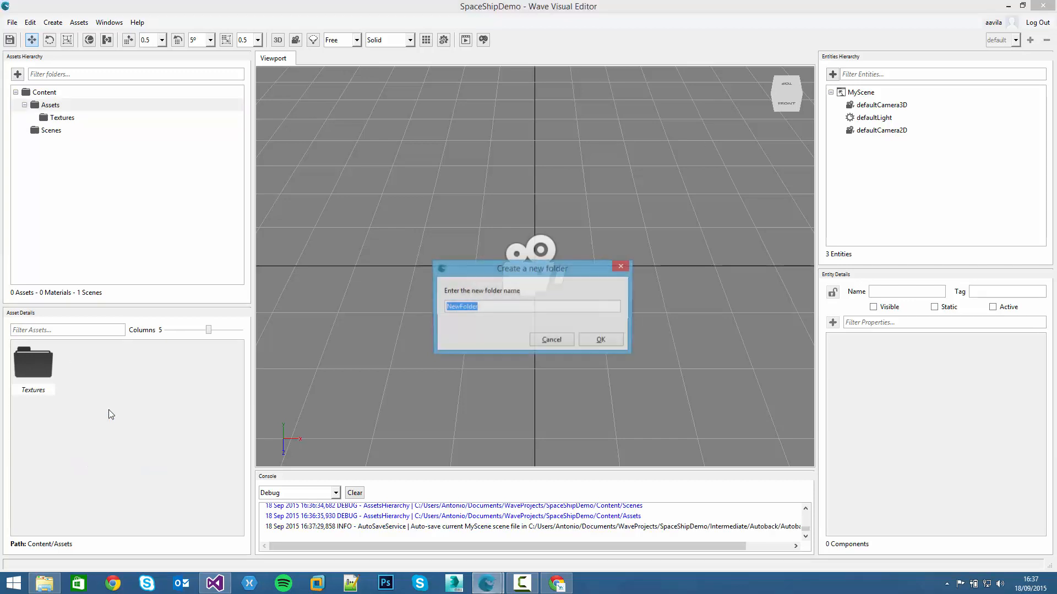
pyautogui.write('Models')
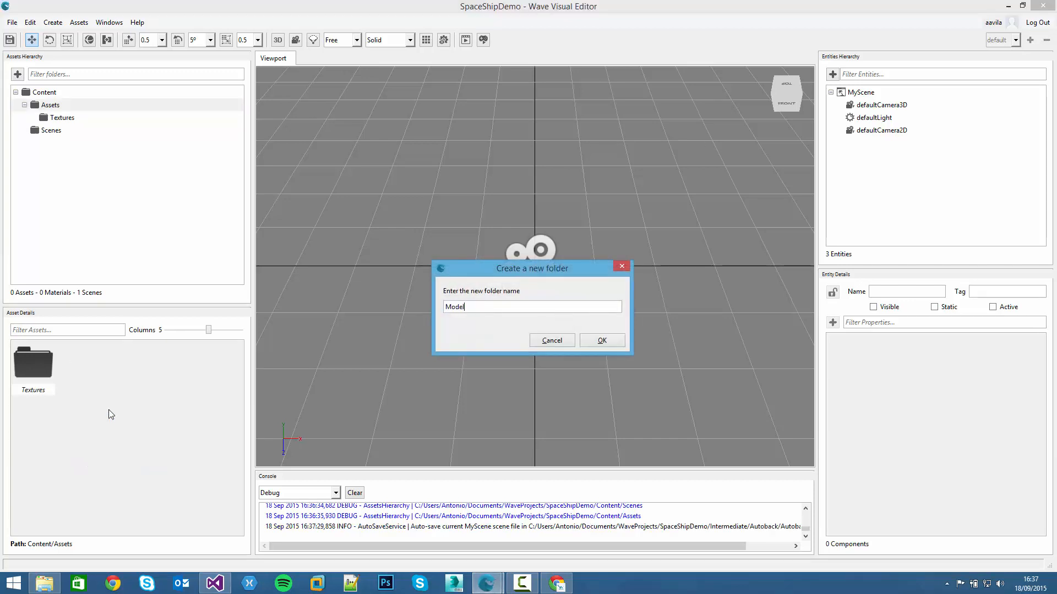
pyautogui.press('Return')
pyautogui.rightClick(127, 376)
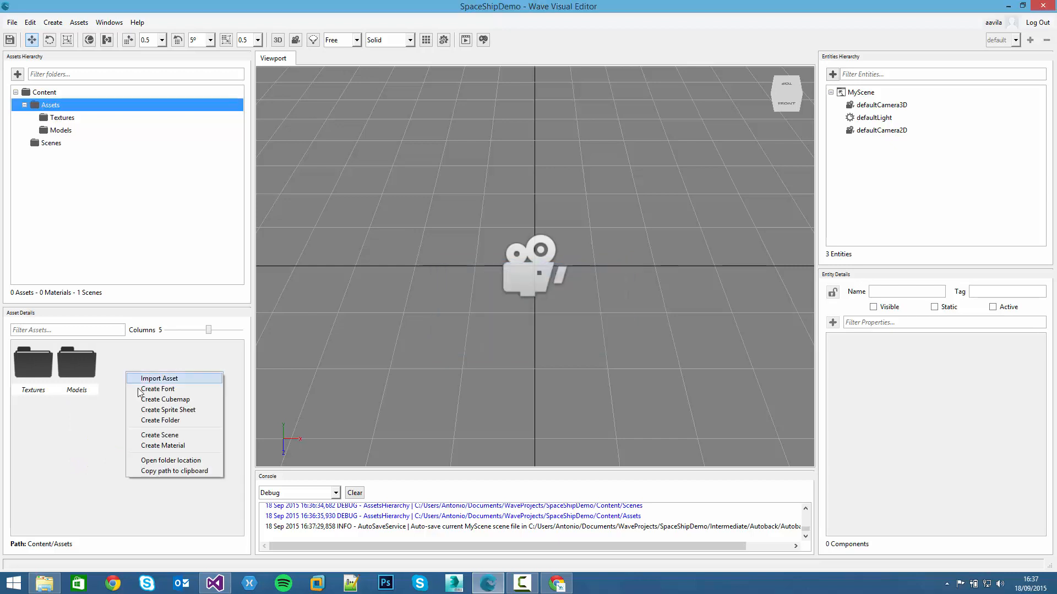
pyautogui.click(154, 417)
pyautogui.write('Sounds')
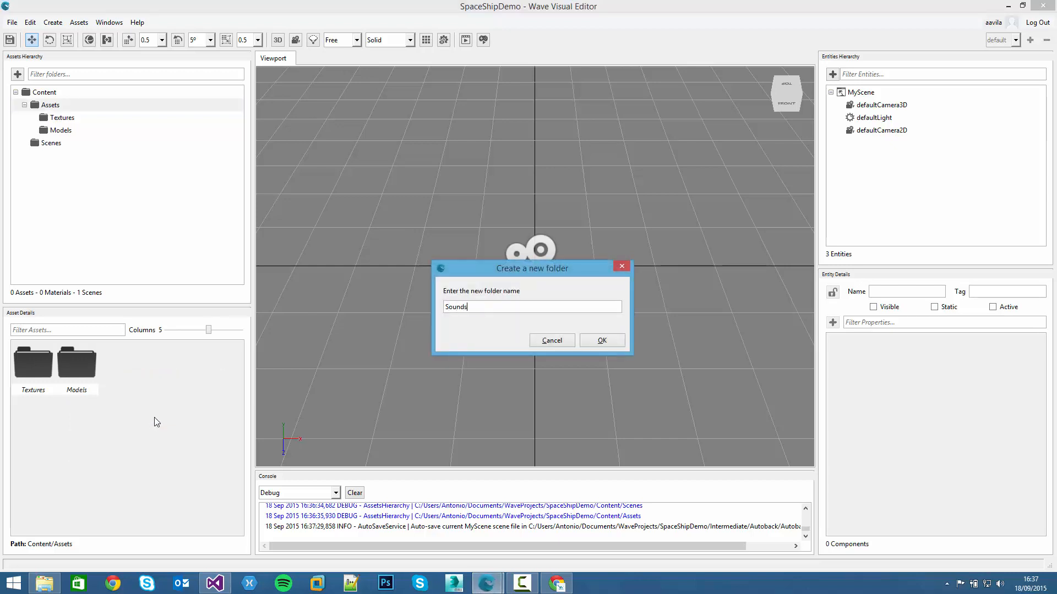
pyautogui.press('Return')
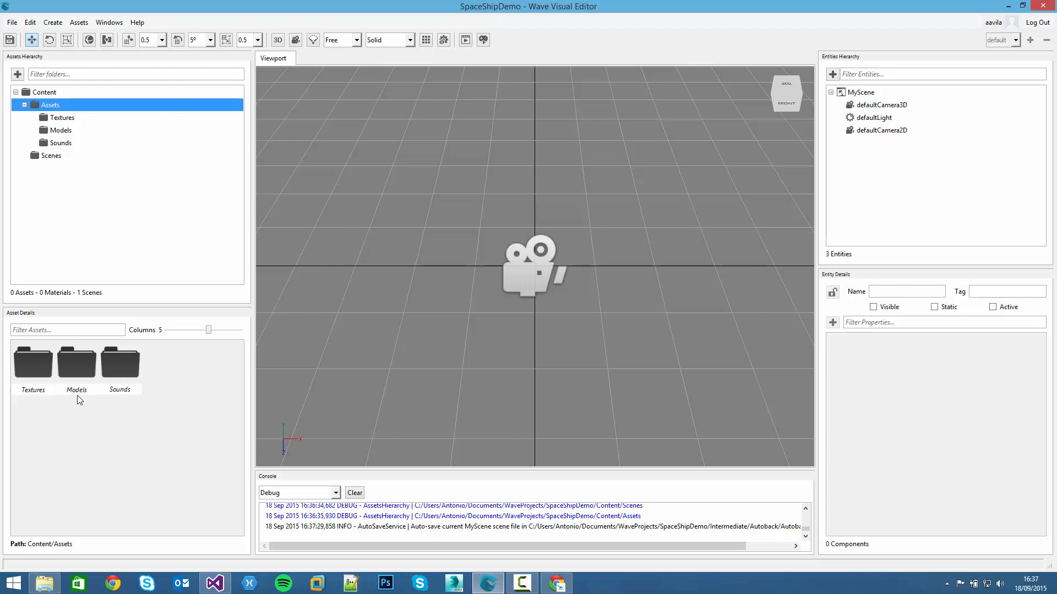
# Step: Open the Textures folder and view the asset import dialog, closing it without importing anything
pyautogui.doubleClick(33, 368)
pyautogui.rightClick(47, 349)
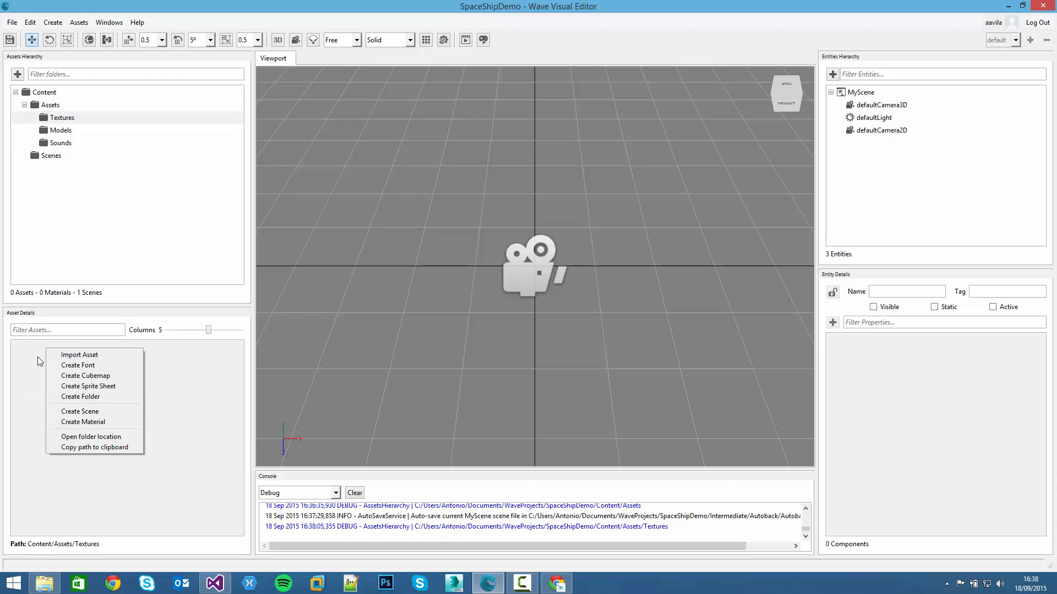
pyautogui.click(71, 356)
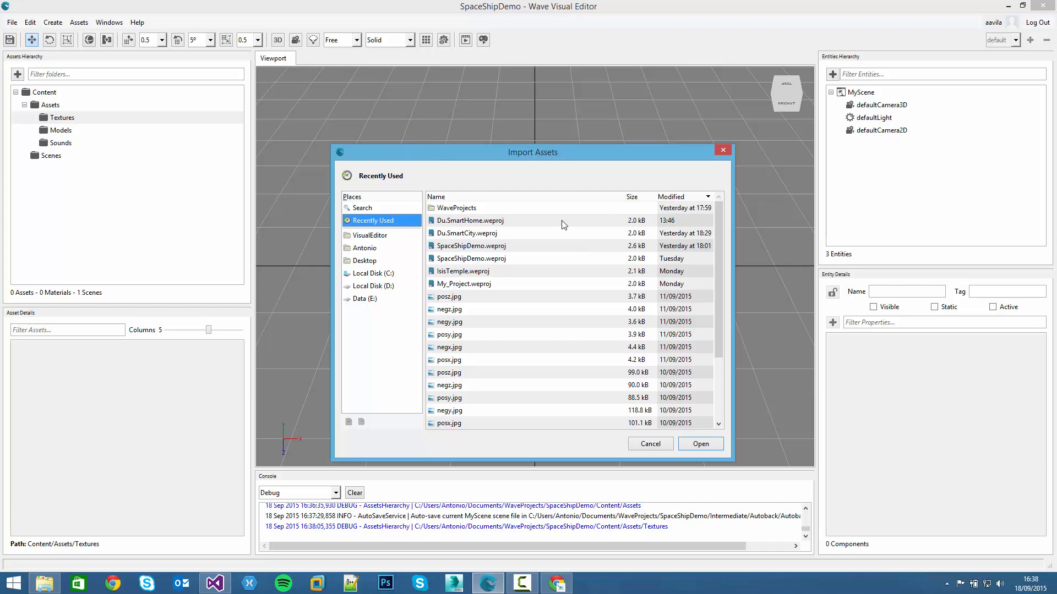
pyautogui.click(651, 444)
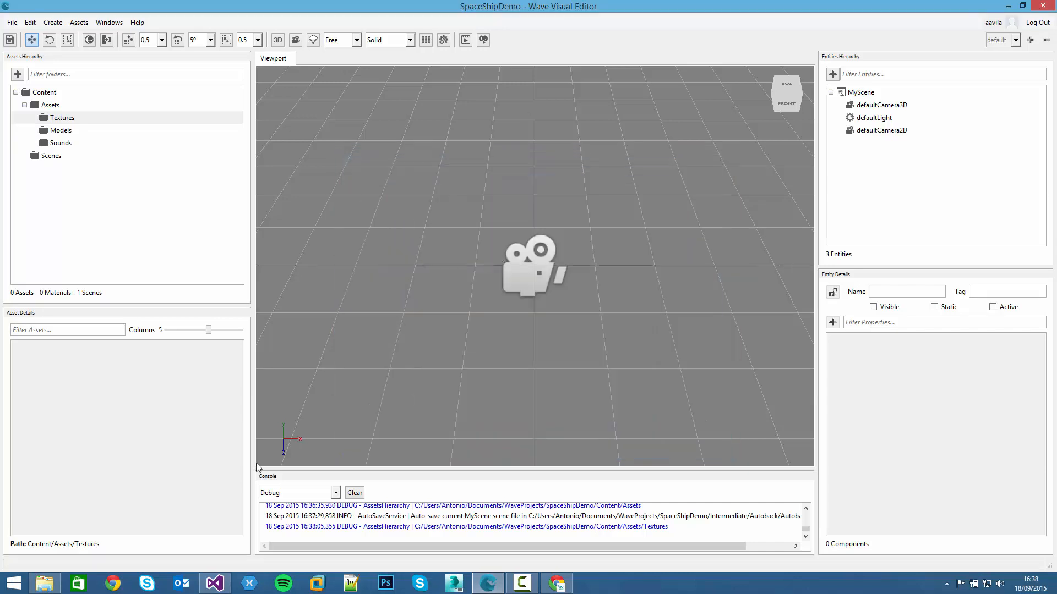
# Step: Import the ten image files from shipDiffuse.jpg through Thrust.png from the desktop Assets folder into the project's Textures folder
pyautogui.click(46, 582)
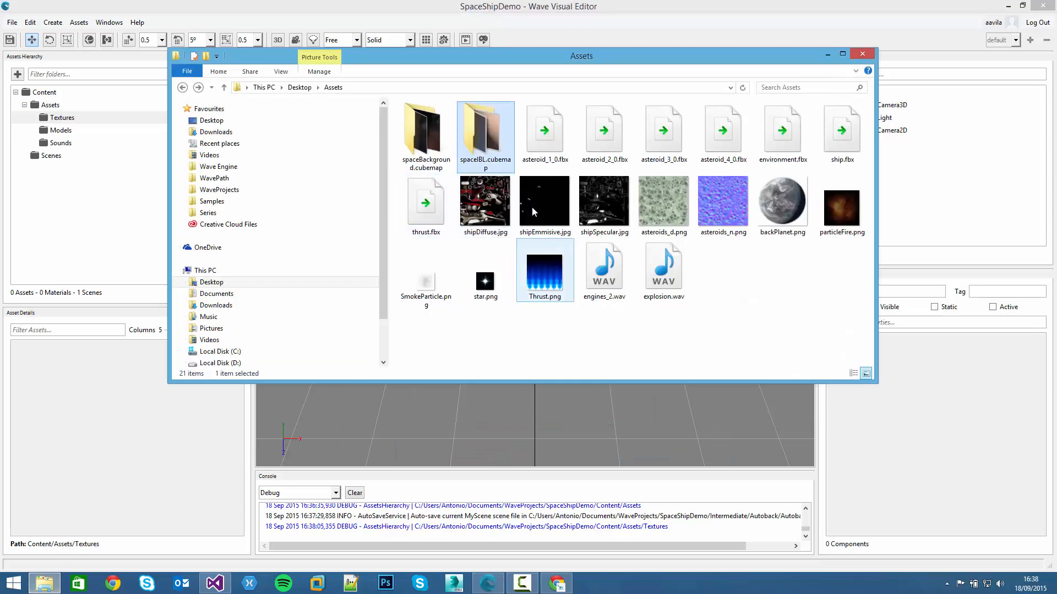
pyautogui.click(488, 212)
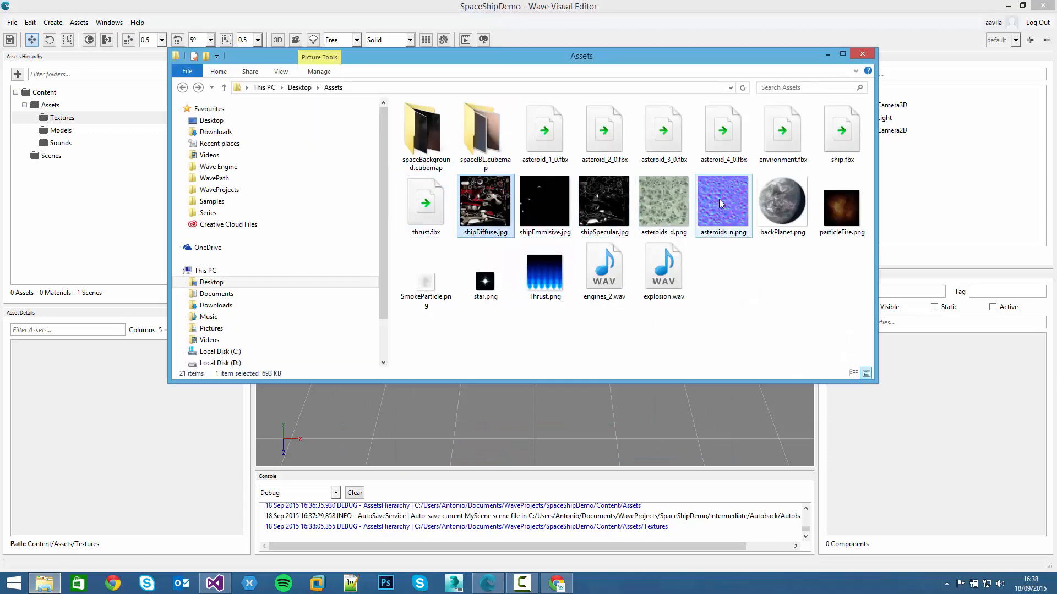
pyautogui.keyDown('shift'); pyautogui.click(833, 204); pyautogui.keyUp('shift')
pyautogui.keyDown('shift'); pyautogui.click(547, 272); pyautogui.keyUp('shift')
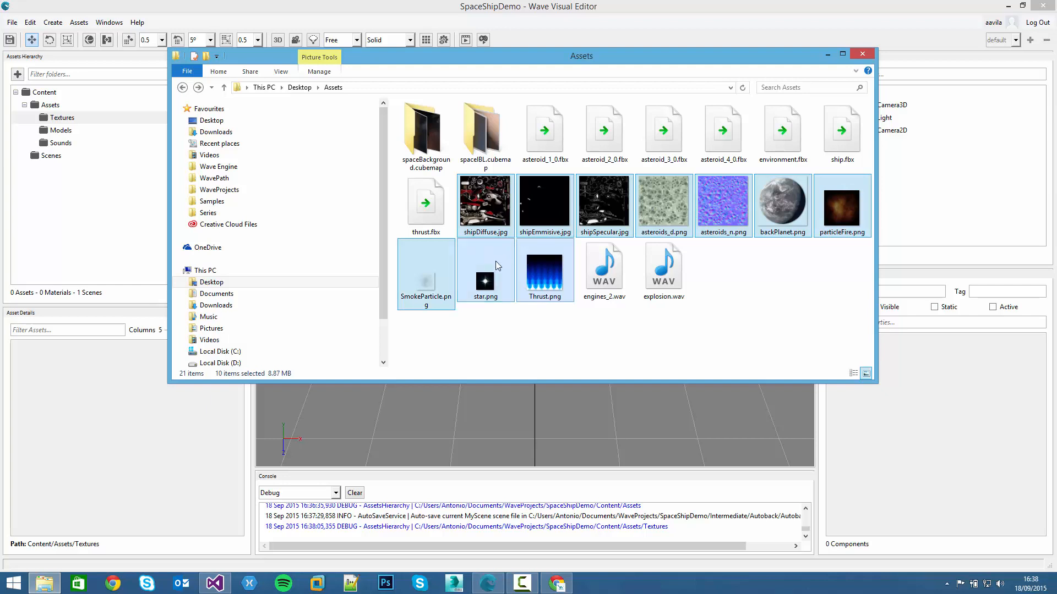
pyautogui.moveTo(495, 261); pyautogui.dragTo(60, 384)
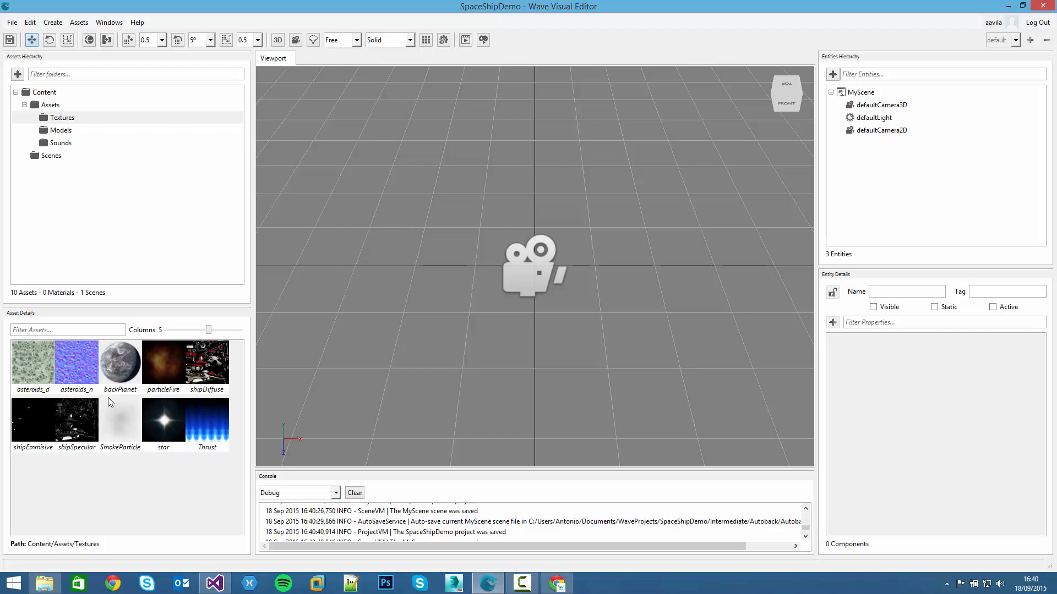
# Step: Open the backPlanet texture in the Asset Viewer and view its source image externally, then close that image
pyautogui.doubleClick(119, 371)
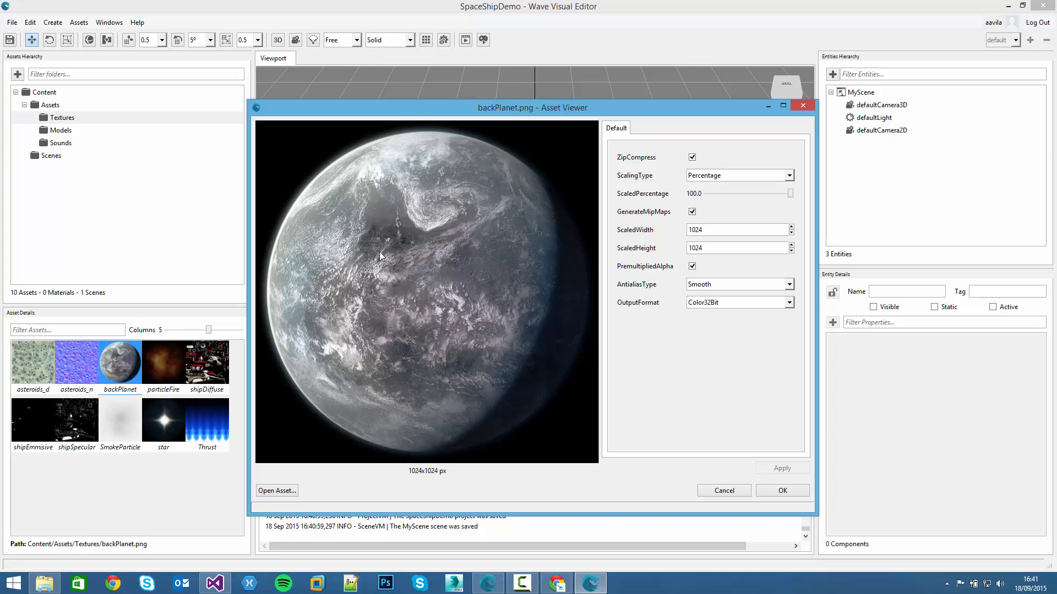
pyautogui.click(285, 494)
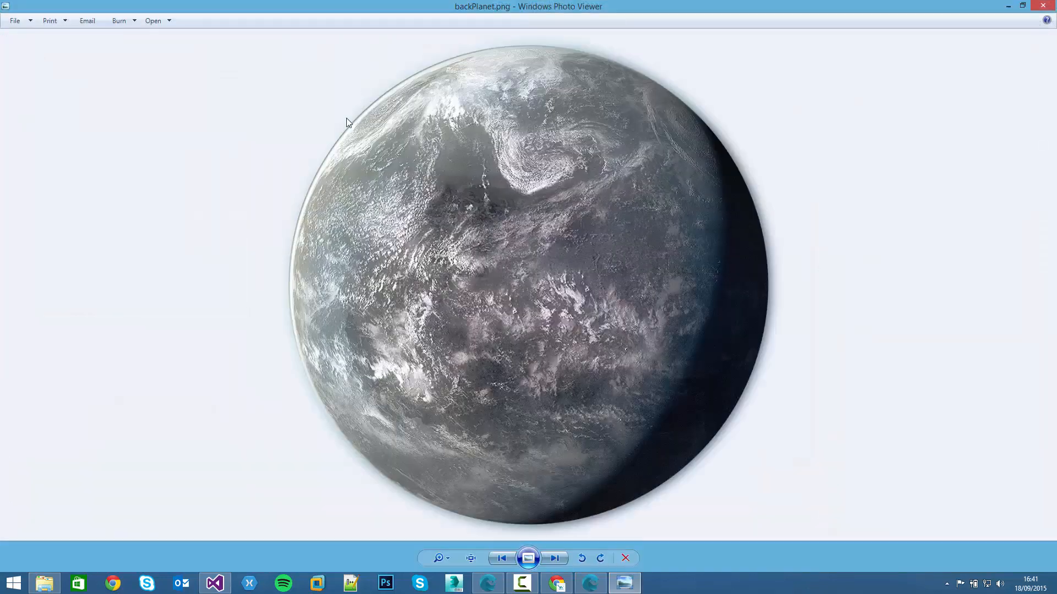
pyautogui.click(1041, 7)
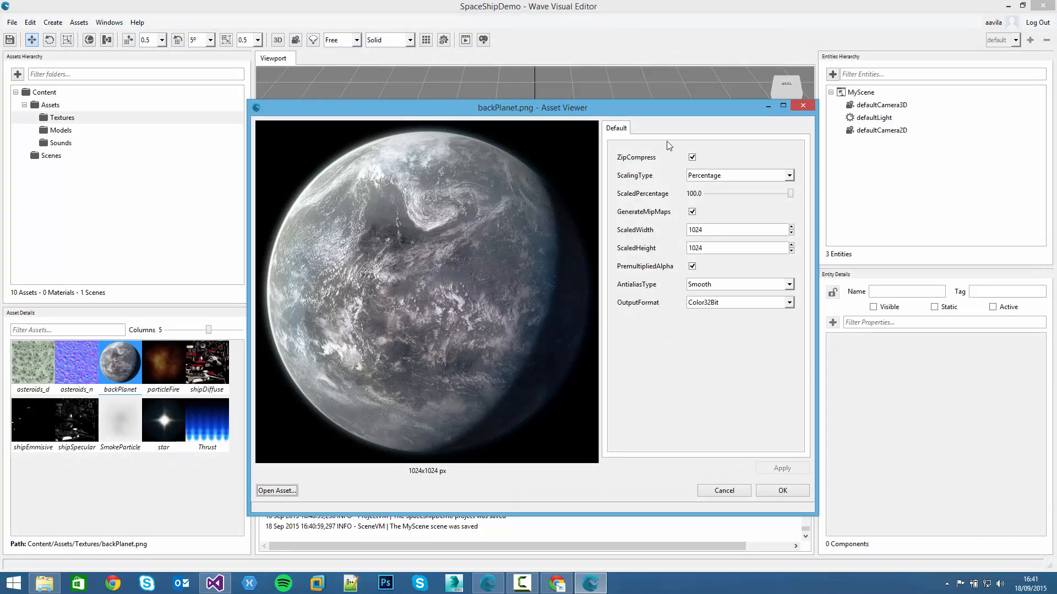
# Step: Try scaling the backPlanet texture to 26.8 percent and applying it, then restore and apply 100 percent
pyautogui.click(691, 159)
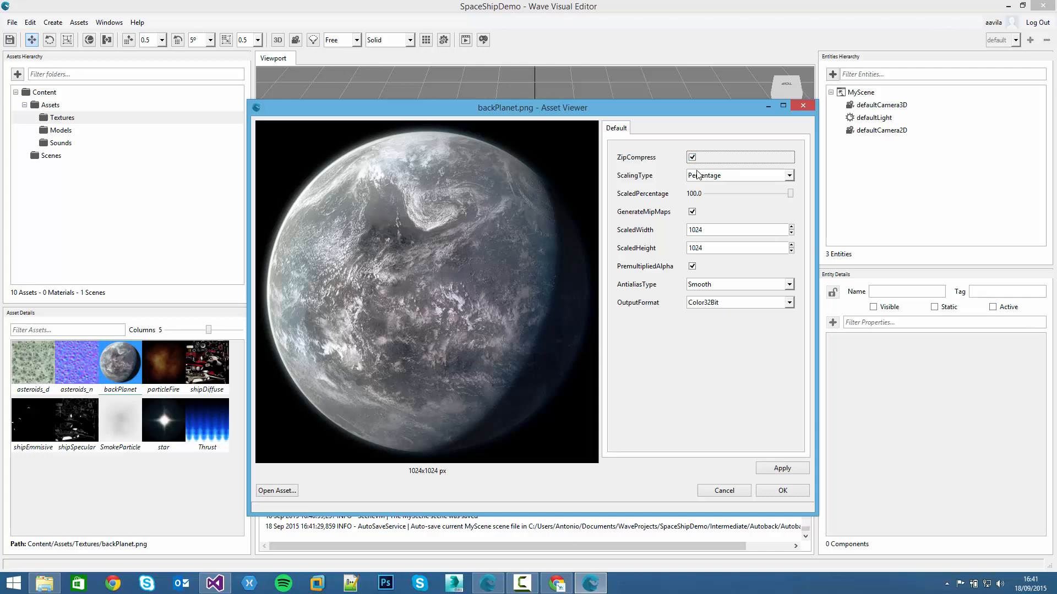
pyautogui.click(705, 177)
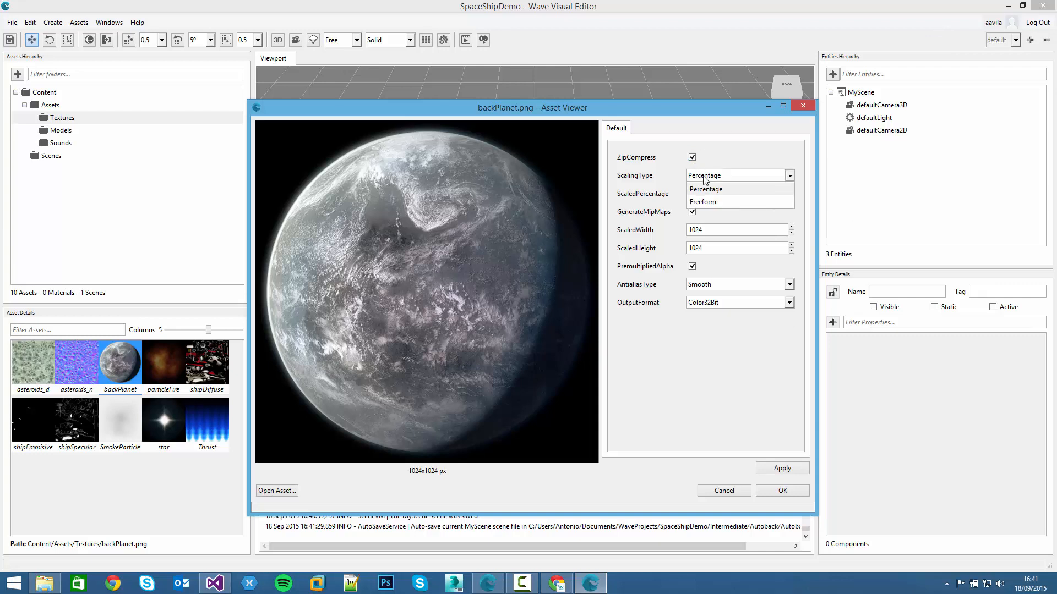
pyautogui.click(705, 177)
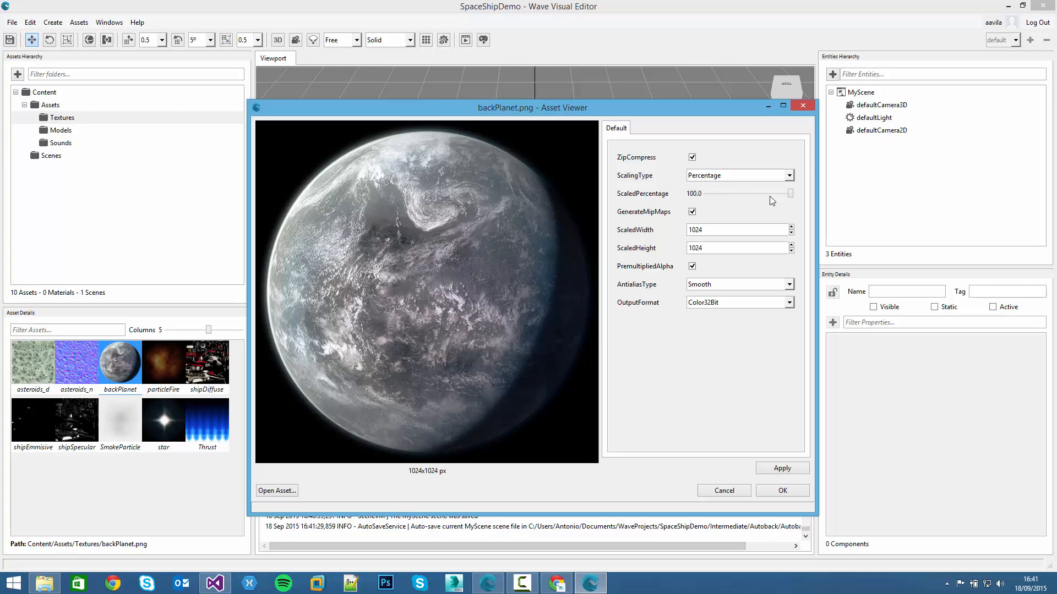
pyautogui.moveTo(790, 194); pyautogui.dragTo(729, 197)
pyautogui.click(778, 470)
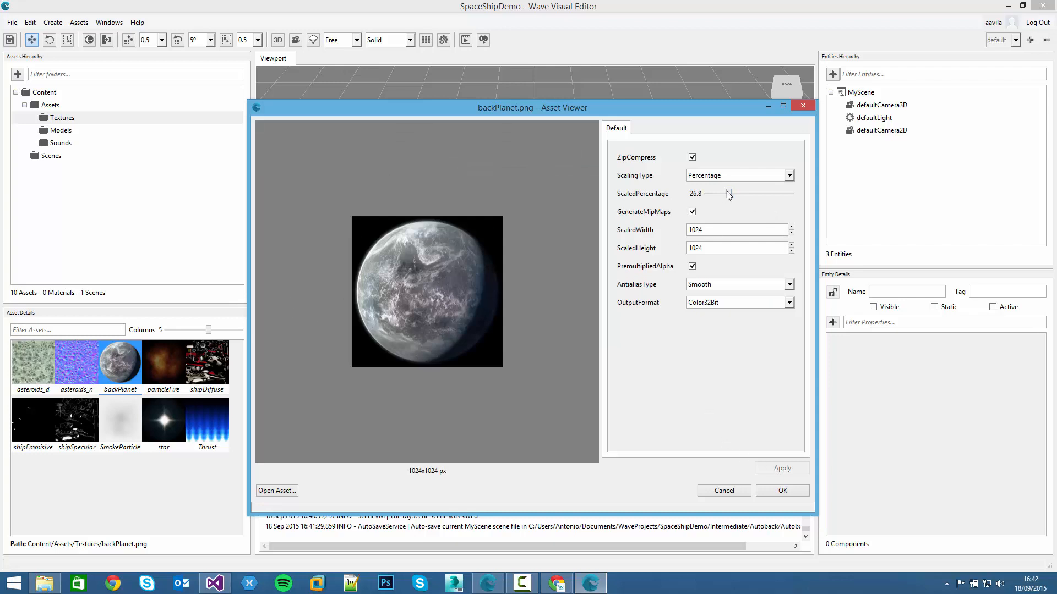
pyautogui.moveTo(731, 193); pyautogui.dragTo(798, 193)
pyautogui.click(781, 468)
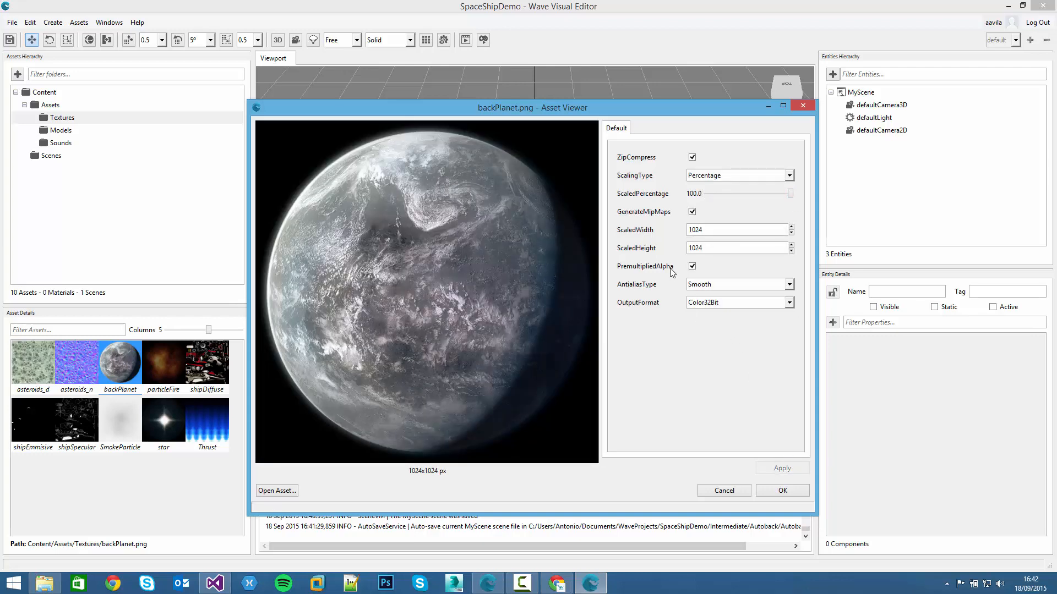
# Step: Set the backPlanet texture's ScalingType to Freeform and its ScaledWidth to 256, and apply the settings
pyautogui.click(705, 175)
pyautogui.click(709, 203)
pyautogui.write('256')
pyautogui.click(786, 470)
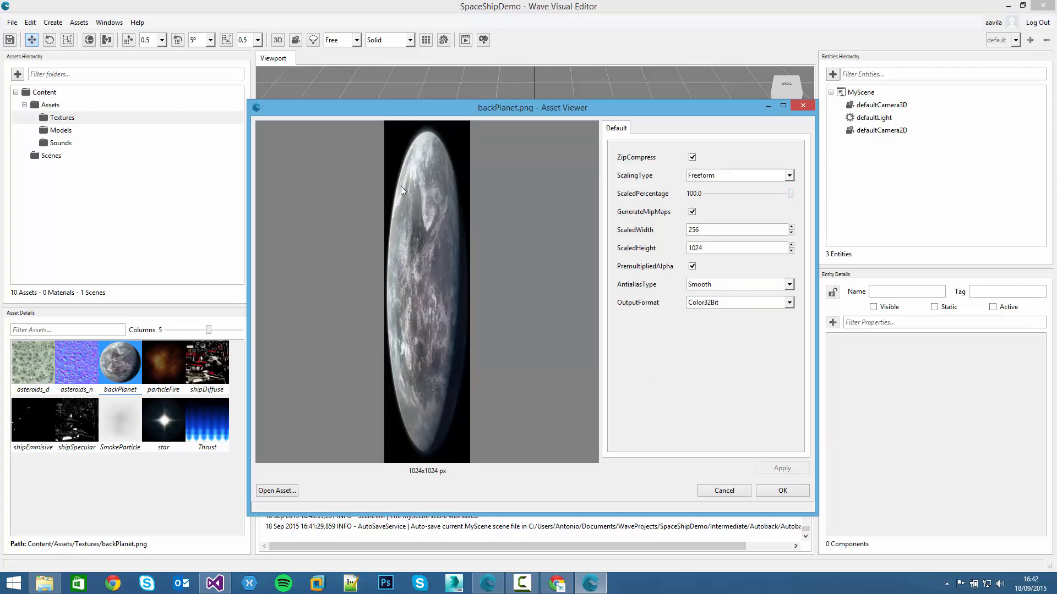
# Step: Set the backPlanet texture's ScaledWidth to 1024 and apply the change
pyautogui.doubleClick(707, 231)
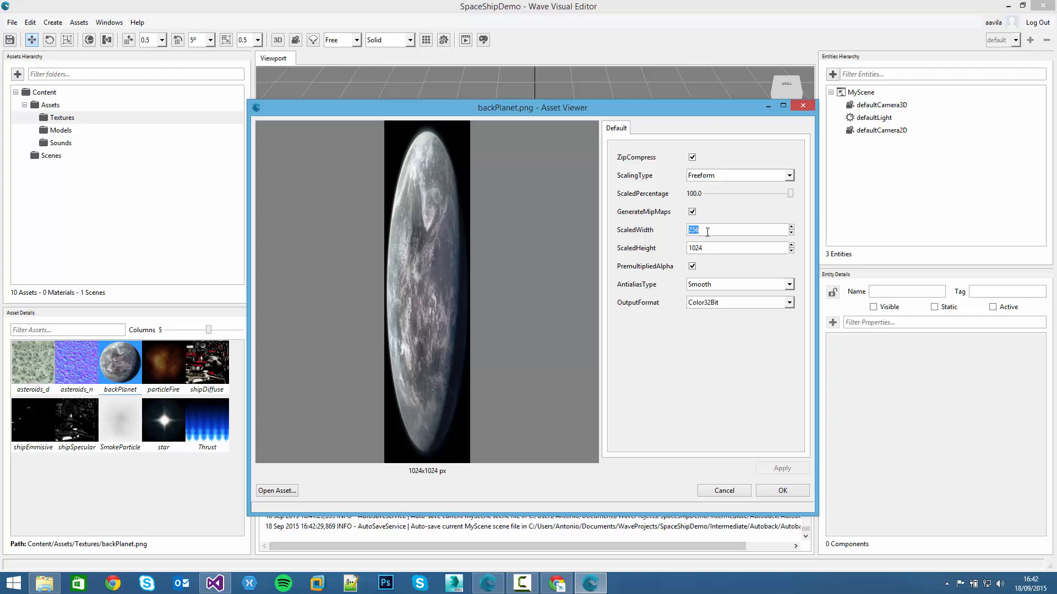
pyautogui.write('1024')
pyautogui.click(726, 249)
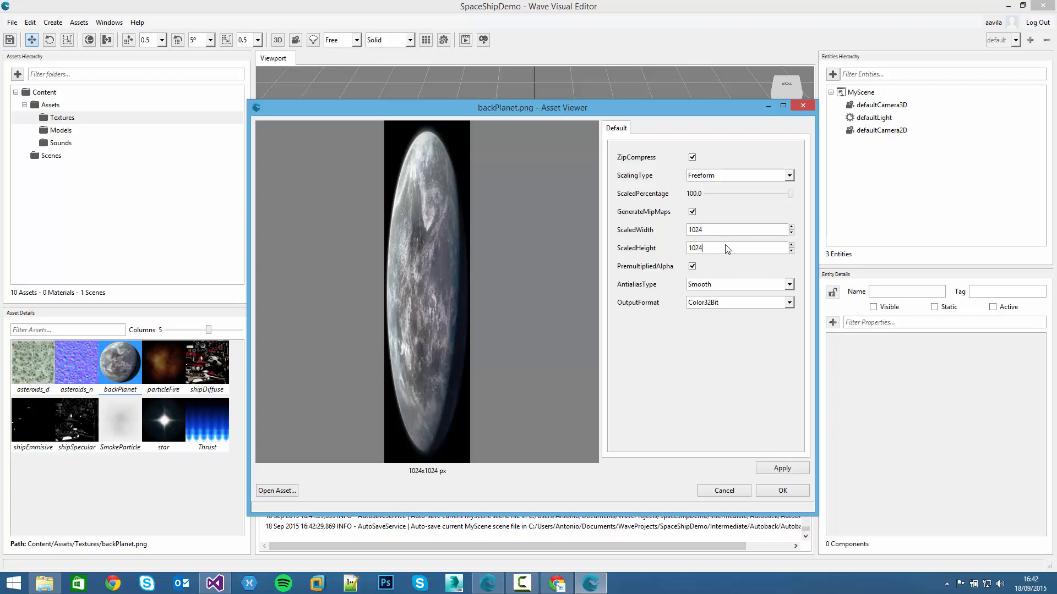
pyautogui.click(794, 467)
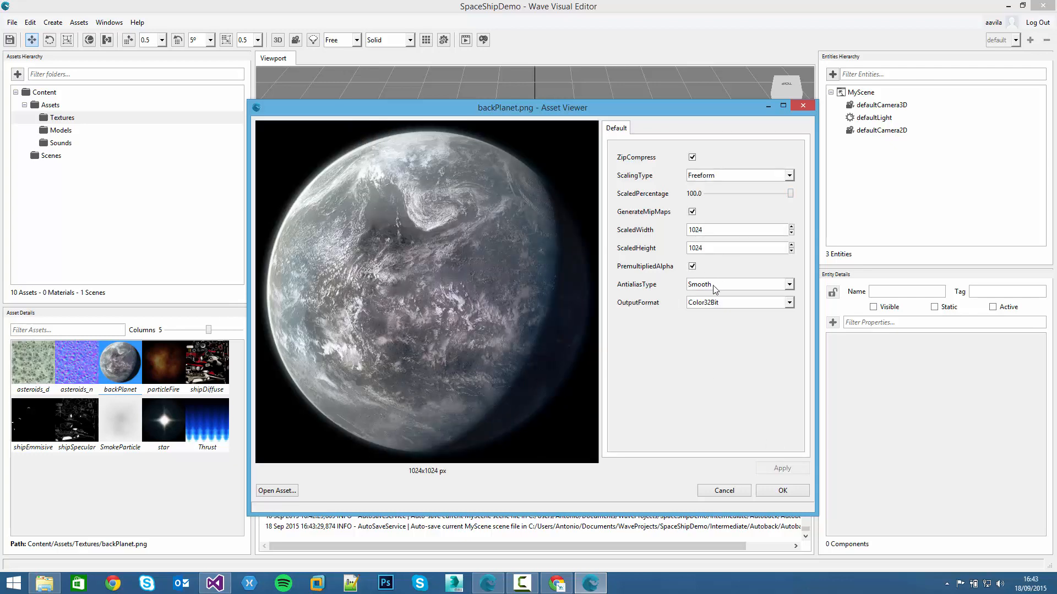
# Step: Look through the OutputFormat options without changing the format, and accept the backPlanet texture's settings
pyautogui.click(692, 304)
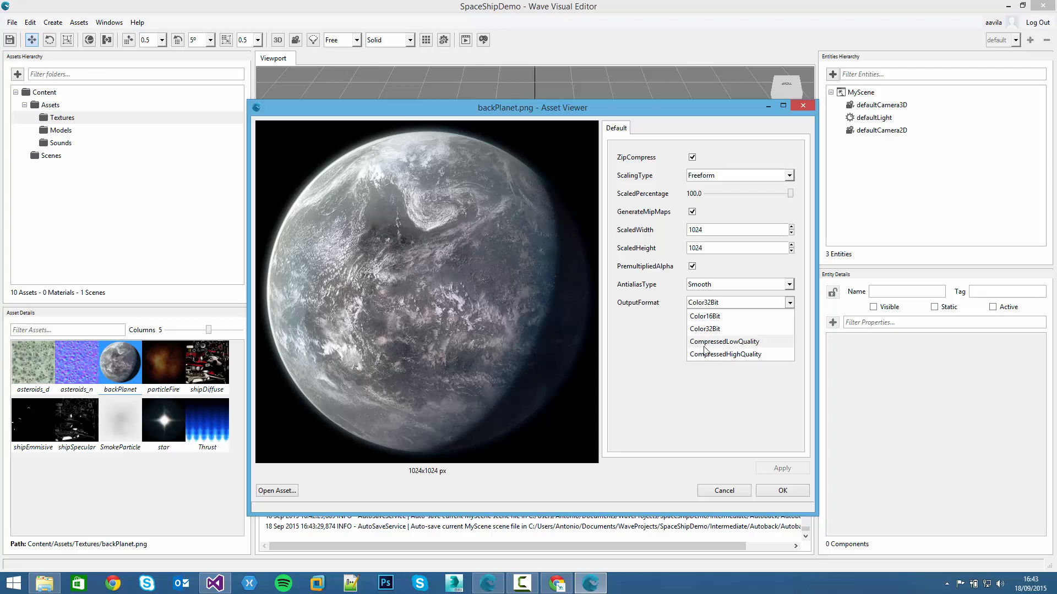
pyautogui.click(629, 363)
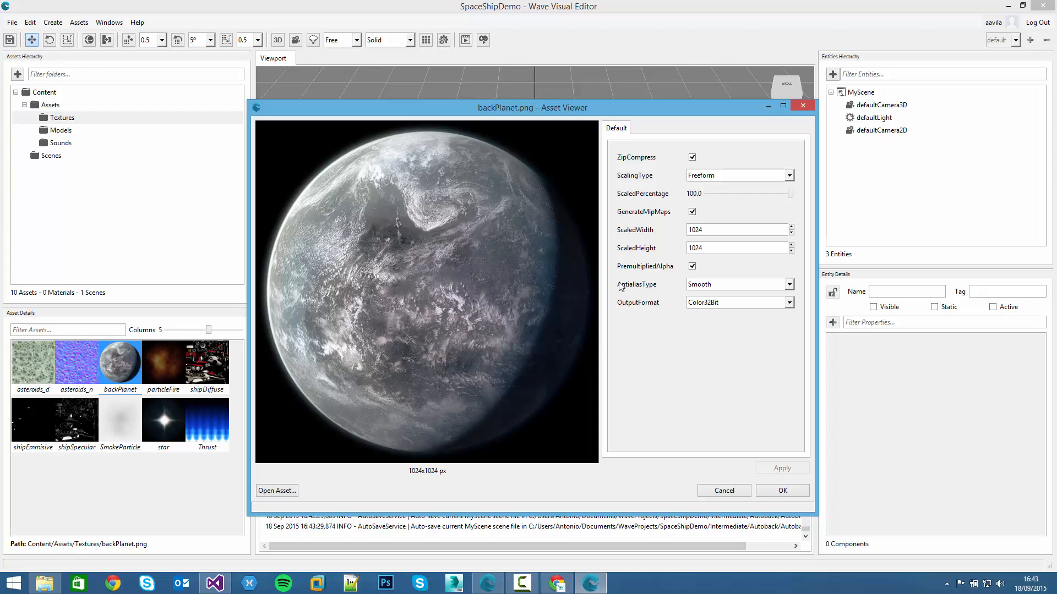
pyautogui.click(775, 493)
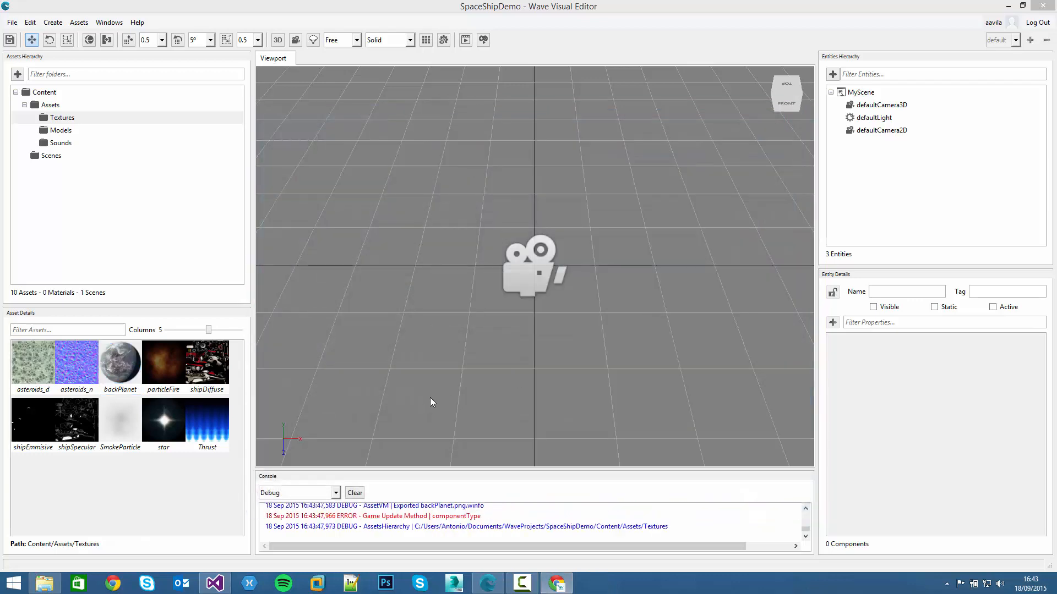
# Step: View the shipDiffuse texture's import settings and close the Asset Viewer, discarding any changes
pyautogui.doubleClick(203, 383)
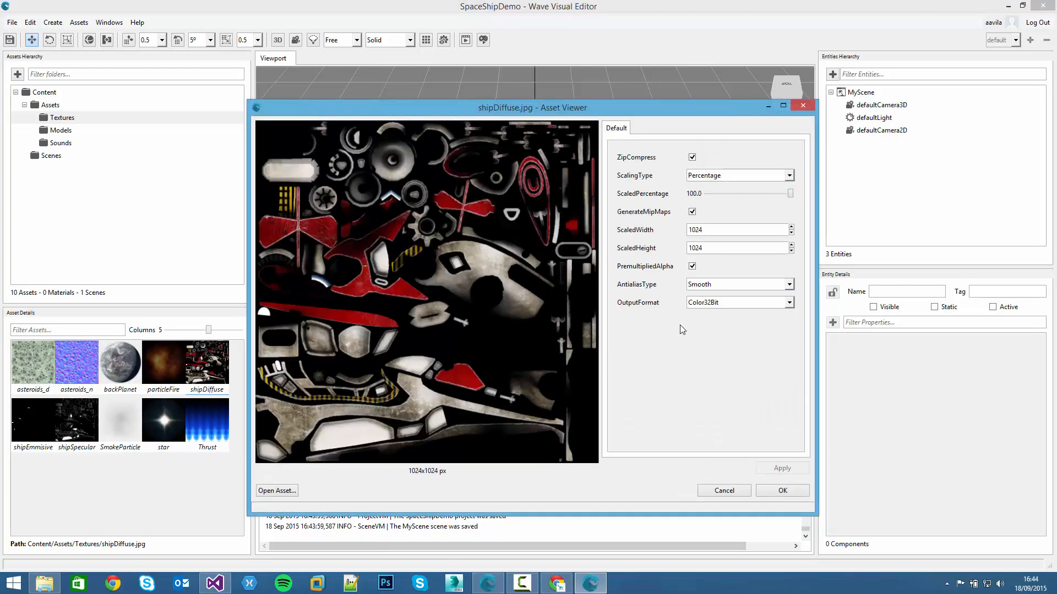
pyautogui.click(723, 492)
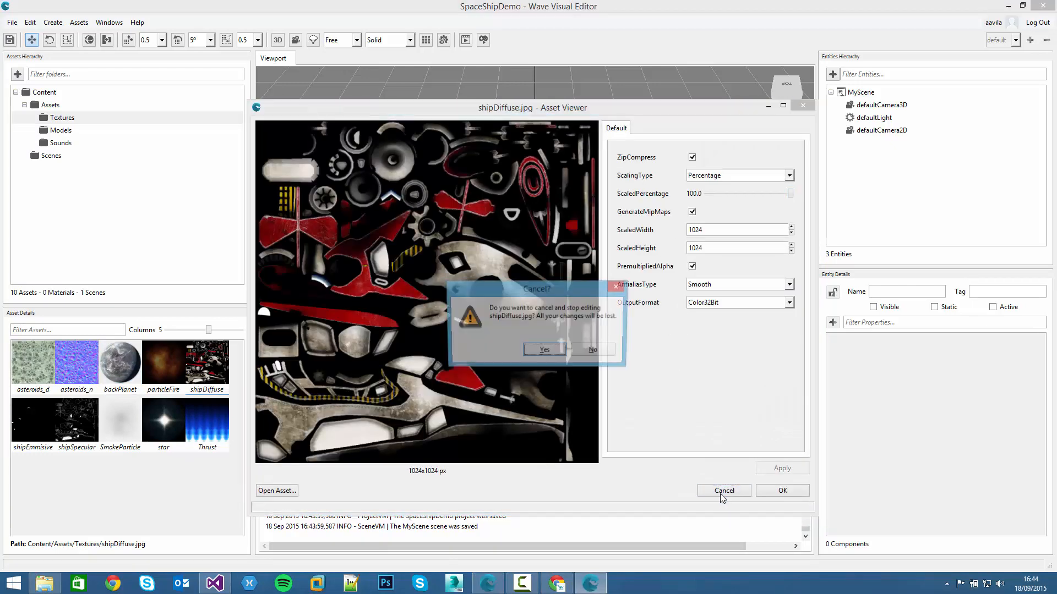
pyautogui.click(544, 352)
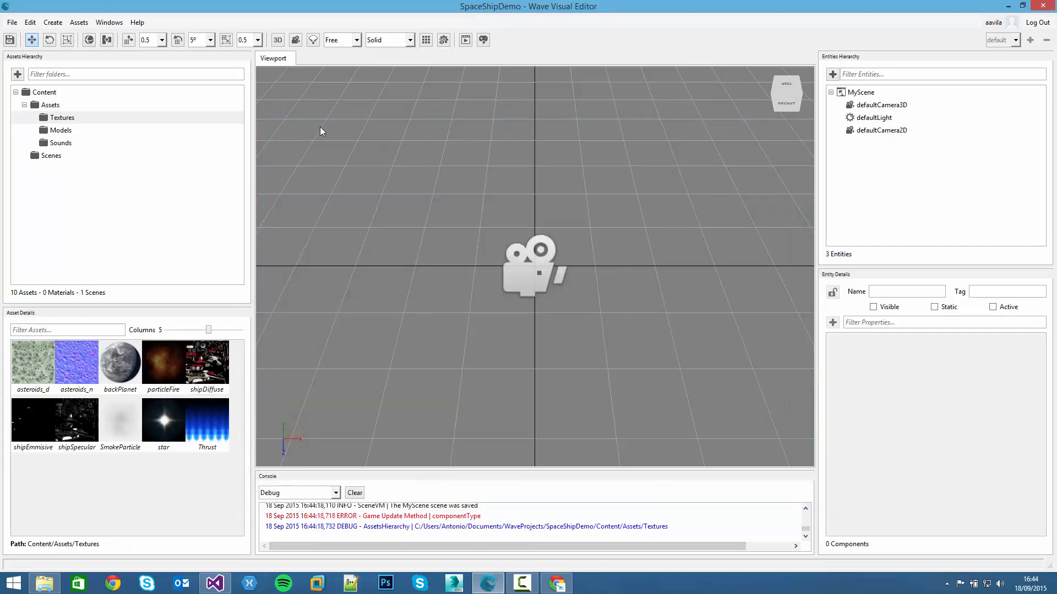
# Step: Import the seven FBX files from asteroid_1_0.fbx through thrust.fbx from the desktop Assets folder into the project's Models folder
pyautogui.click(70, 134)
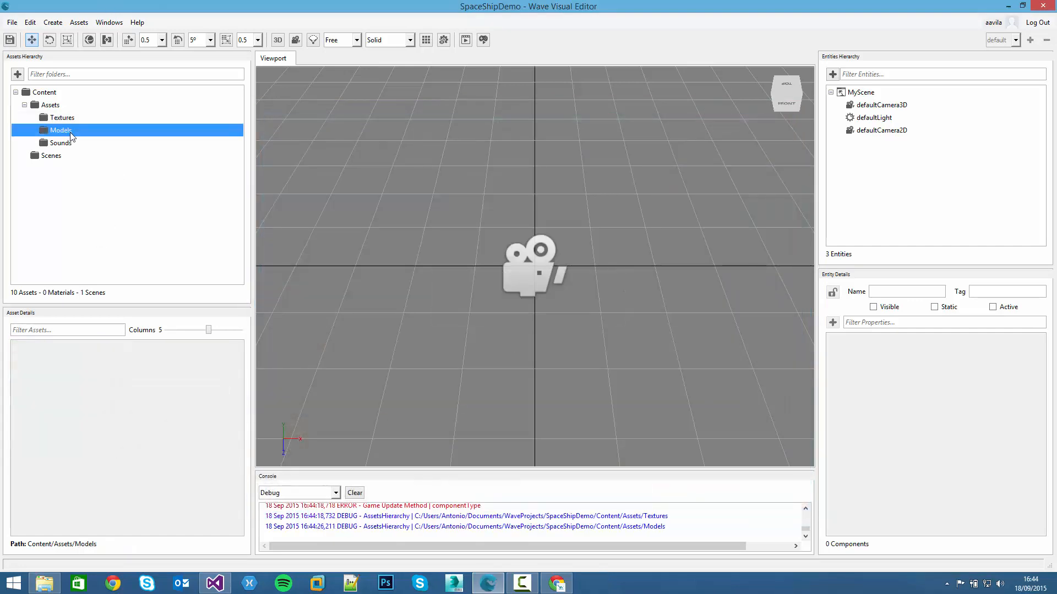
pyautogui.click(49, 590)
pyautogui.click(557, 146)
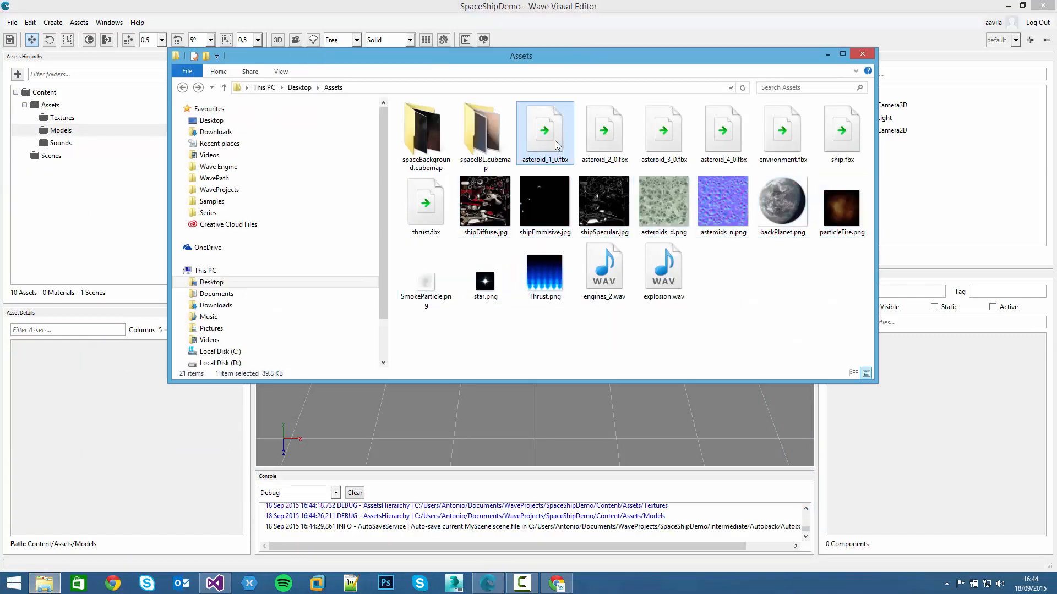
pyautogui.keyDown('shift'); pyautogui.click(439, 204); pyautogui.keyUp('shift')
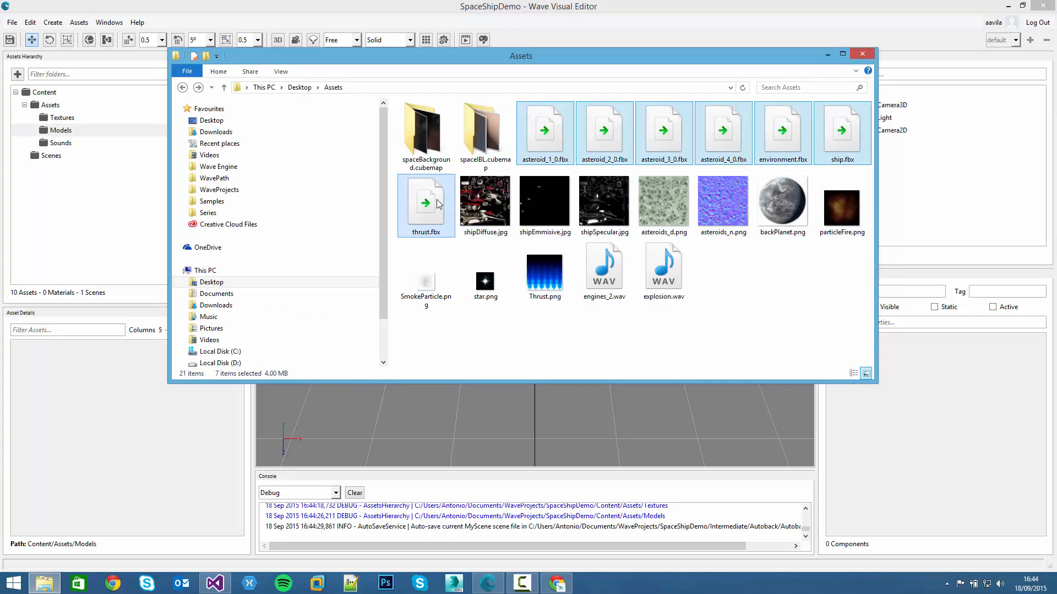
pyautogui.moveTo(439, 204); pyautogui.dragTo(66, 382)
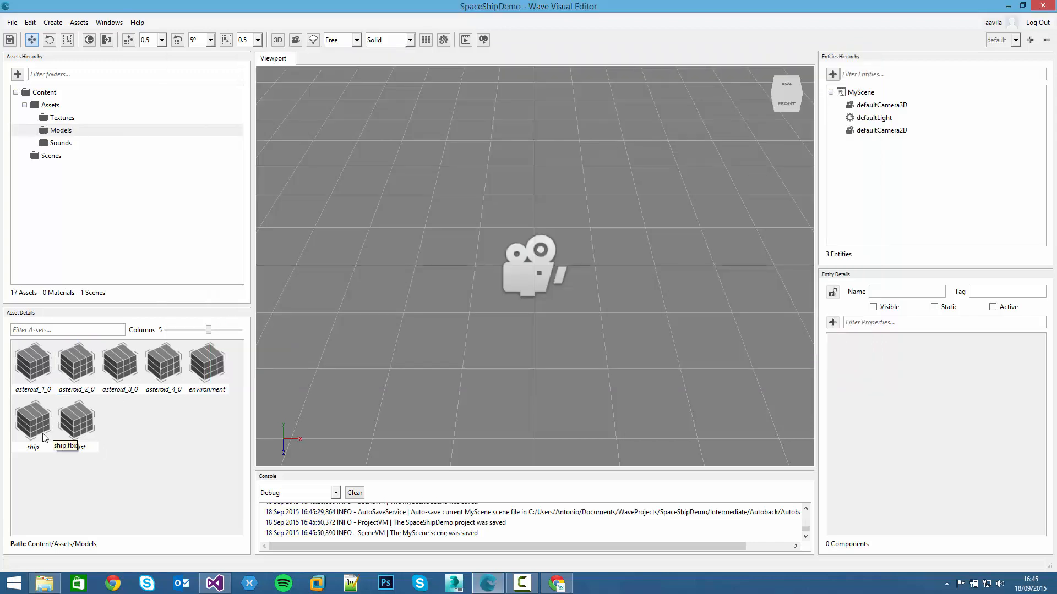
# Step: Open the ship model's import settings and examine its 3D preview from several angles
pyautogui.click(33, 429)
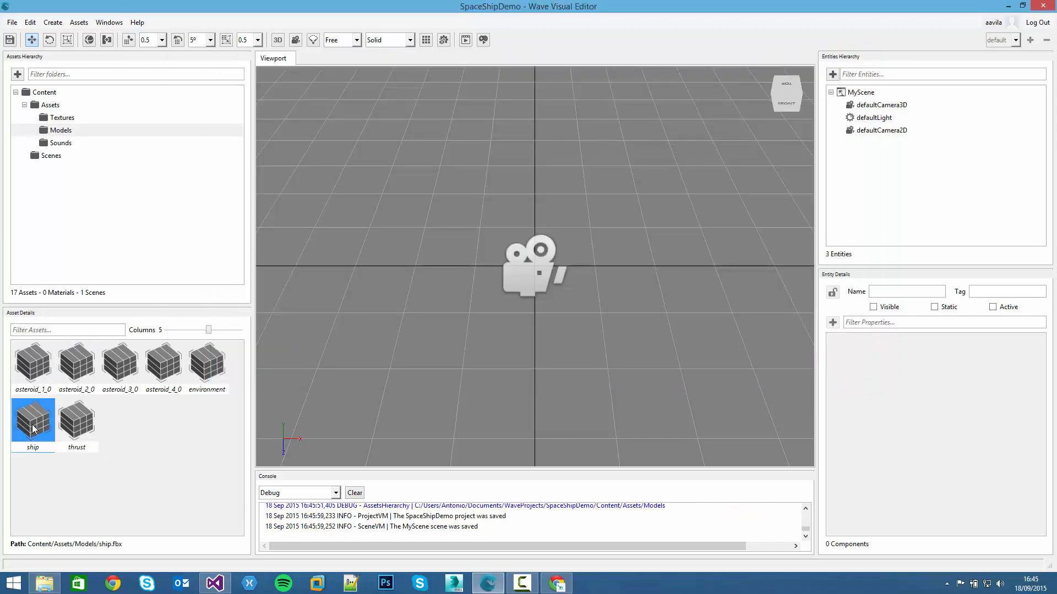
pyautogui.doubleClick(48, 422)
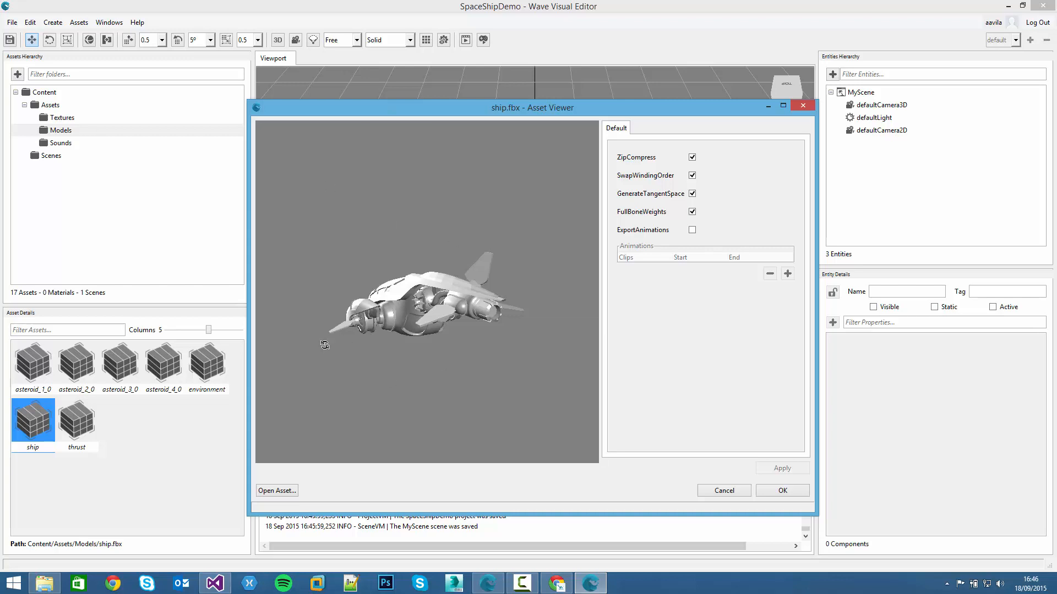
pyautogui.moveTo(363, 335); pyautogui.dragTo(390, 351)
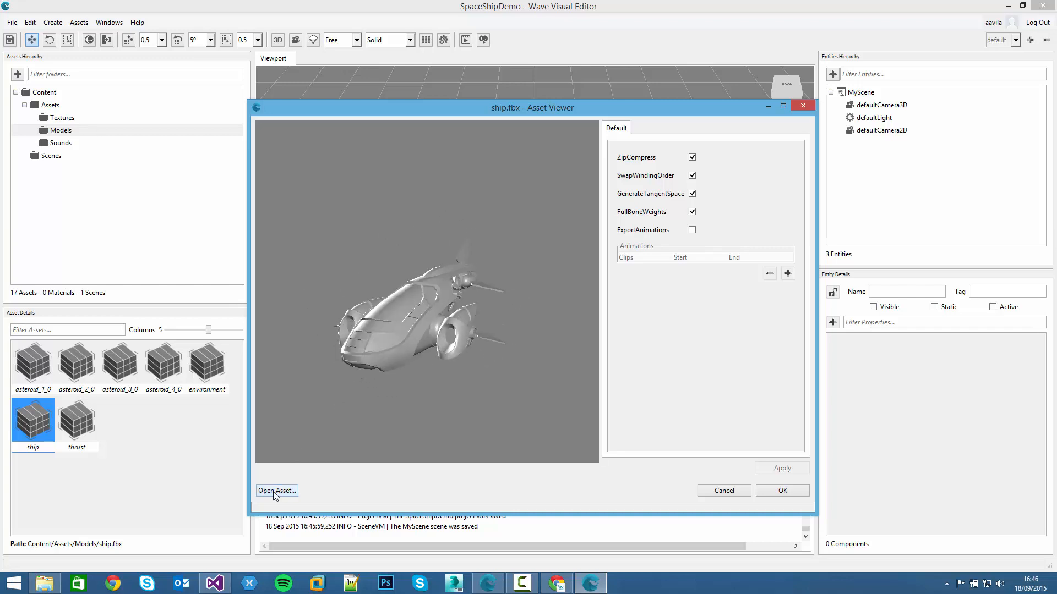
pyautogui.moveTo(435, 309); pyautogui.dragTo(452, 345)
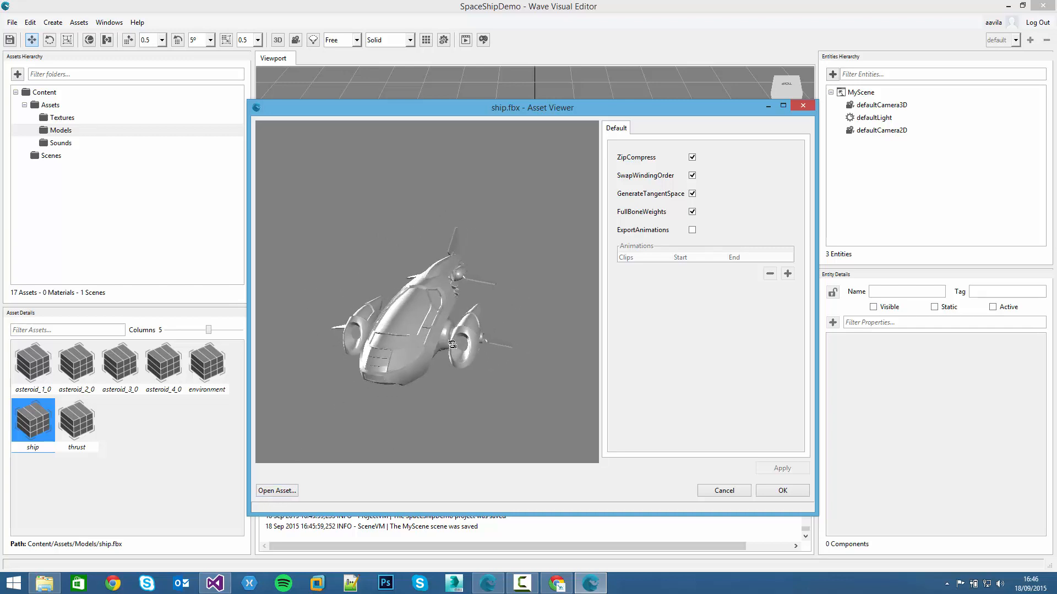
pyautogui.moveTo(438, 293); pyautogui.dragTo(450, 292)
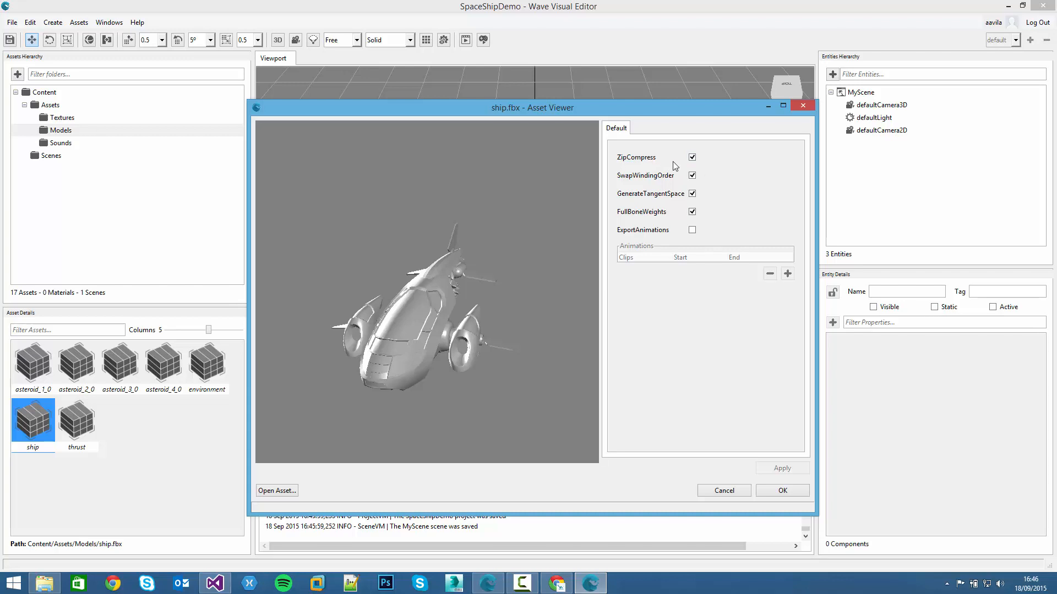
# Step: Disable SwapWindingOrder for the ship model, apply it, and inspect the effect in the preview
pyautogui.click(693, 157)
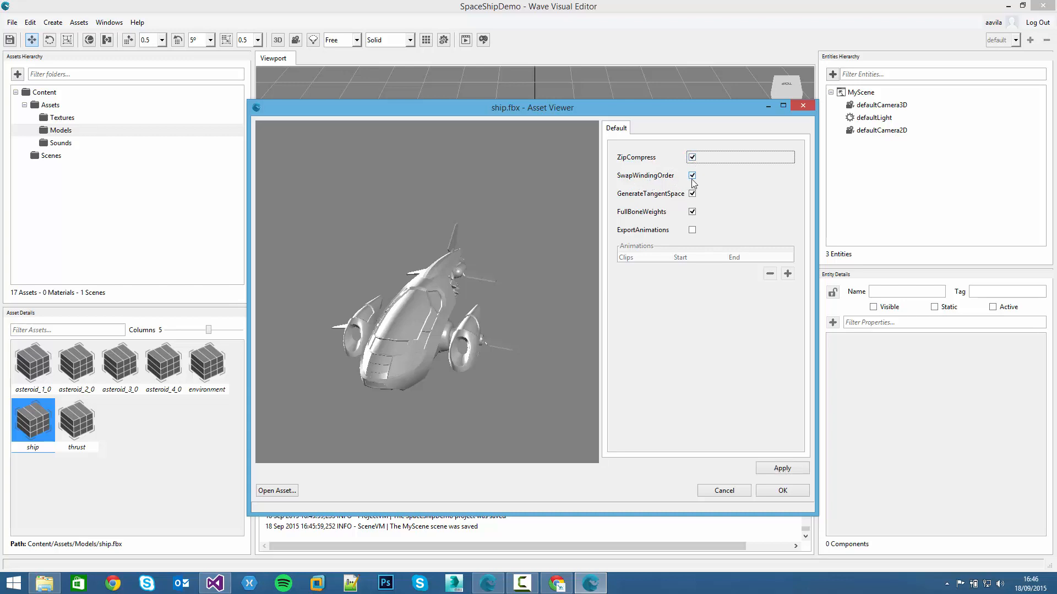
pyautogui.click(693, 176)
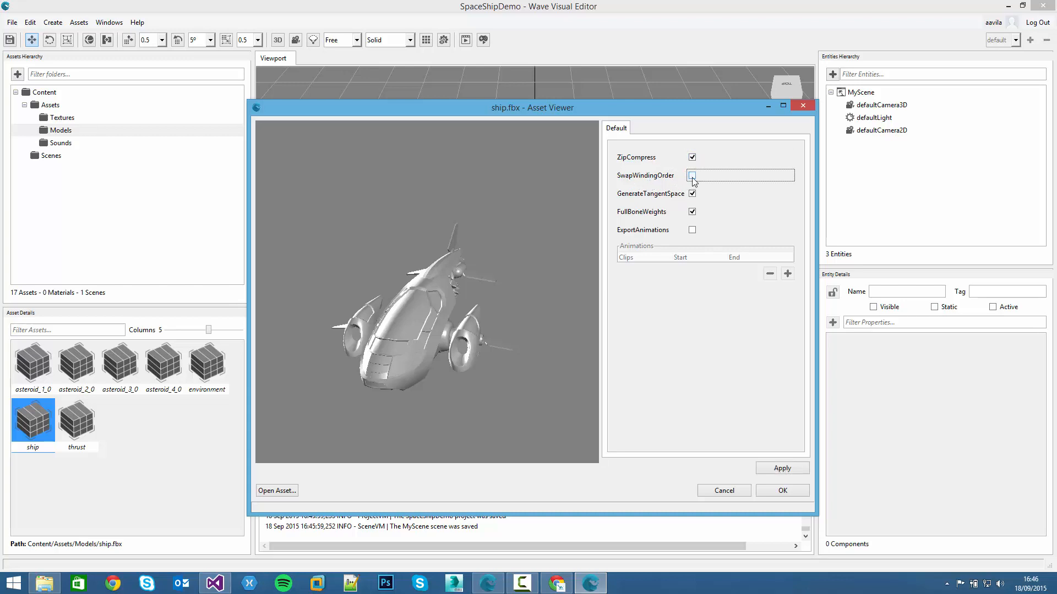
pyautogui.click(781, 469)
pyautogui.moveTo(430, 283); pyautogui.dragTo(706, 438)
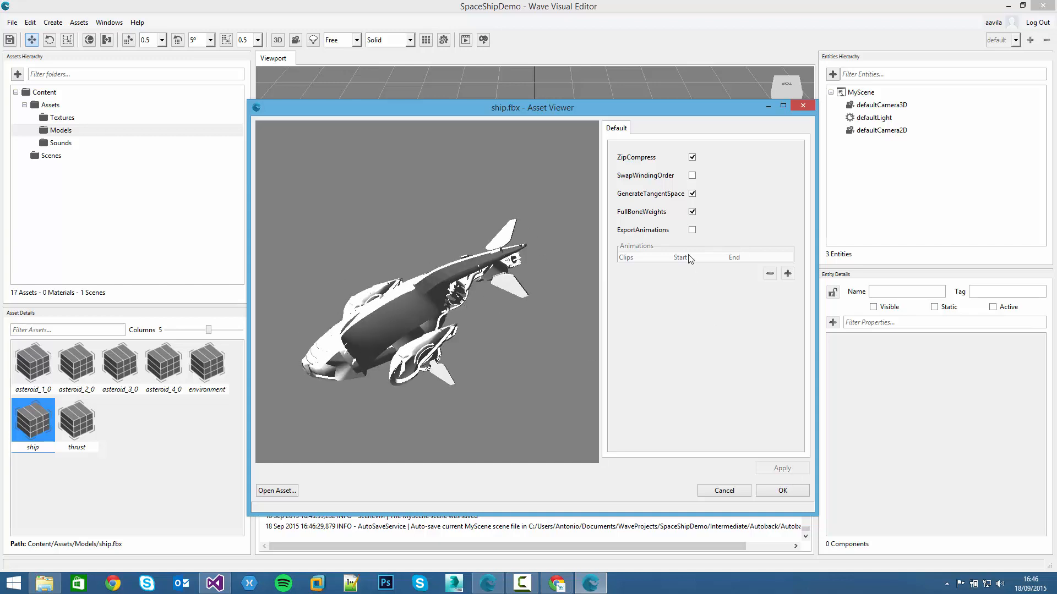
# Step: Re-enable SwapWindingOrder for the ship model, apply the change, check the preview and accept the settings
pyautogui.click(692, 175)
pyautogui.click(777, 469)
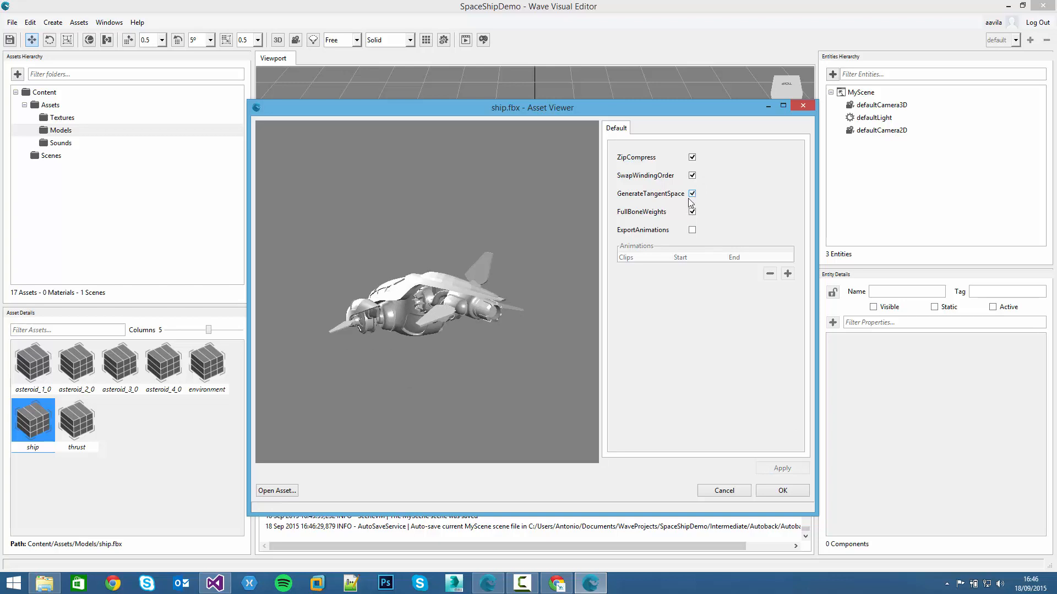
pyautogui.moveTo(397, 256); pyautogui.dragTo(443, 296)
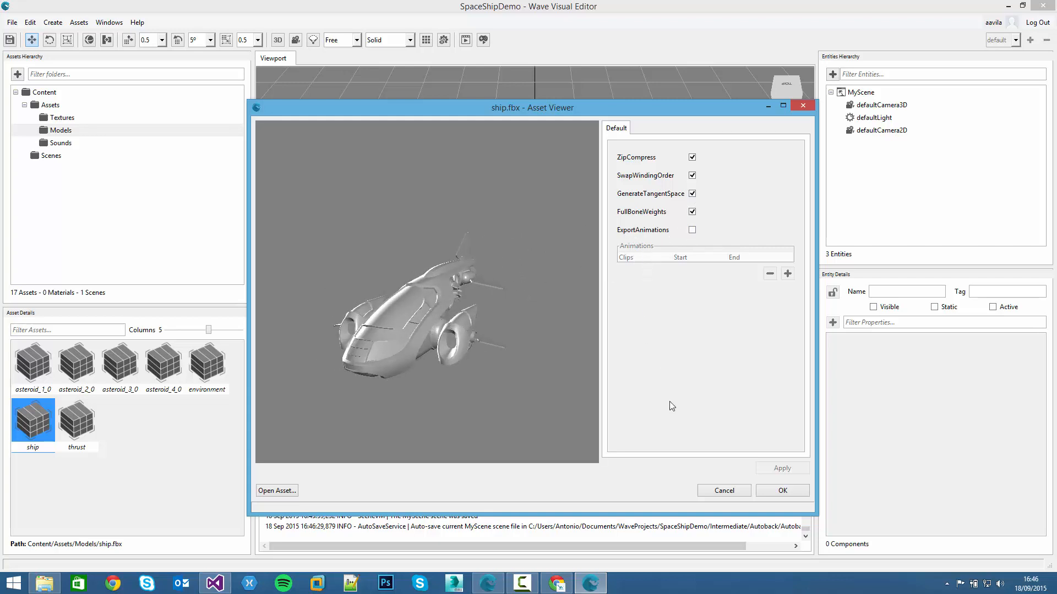
pyautogui.click(782, 490)
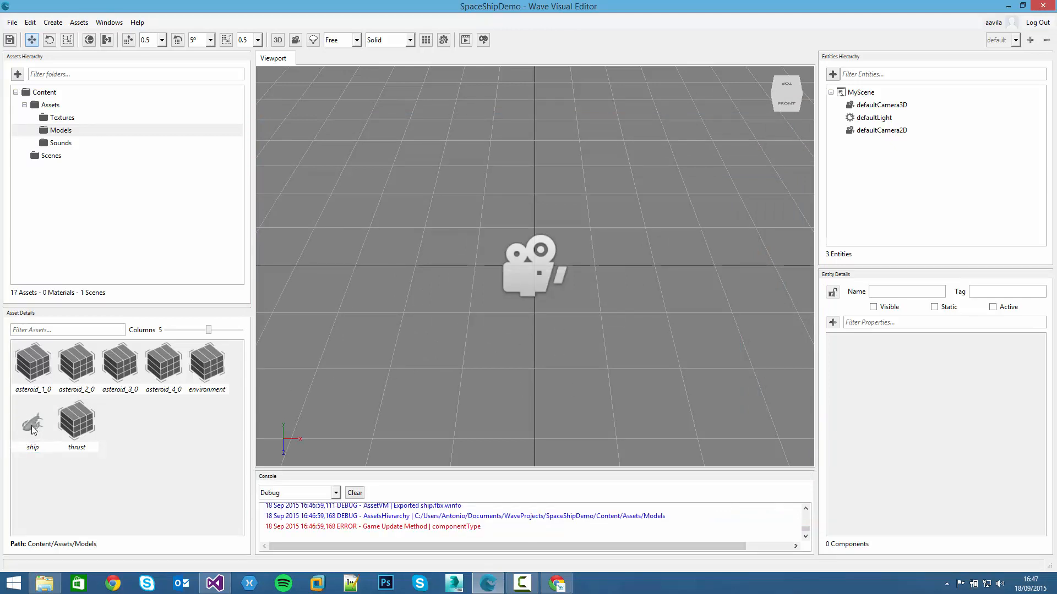
# Step: Import engines_2.wav and explosion.wav from the desktop Assets folder into the project's Sounds folder
pyautogui.click(67, 145)
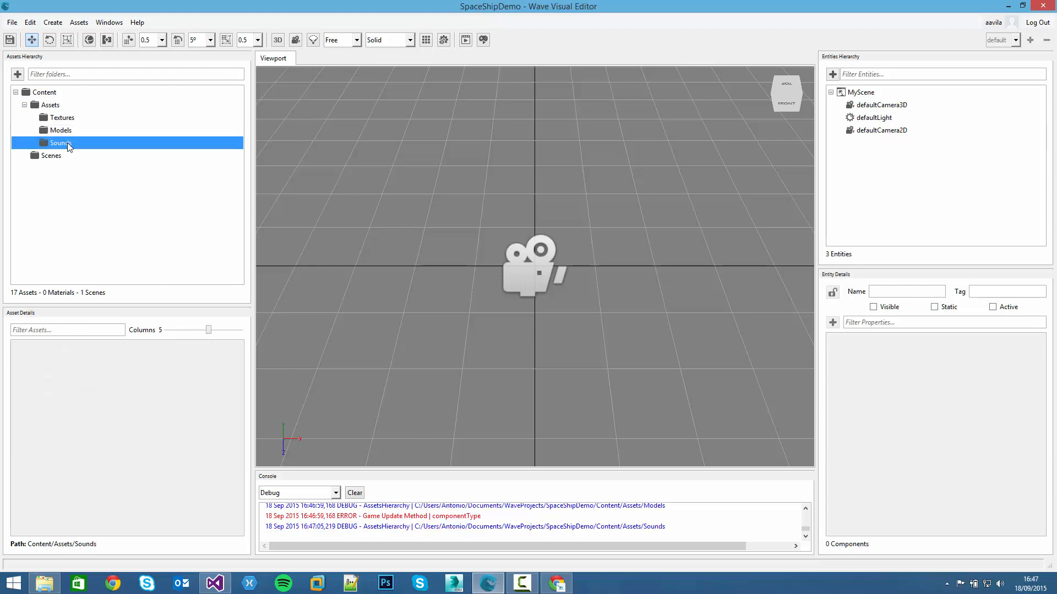
pyautogui.click(61, 131)
pyautogui.click(61, 143)
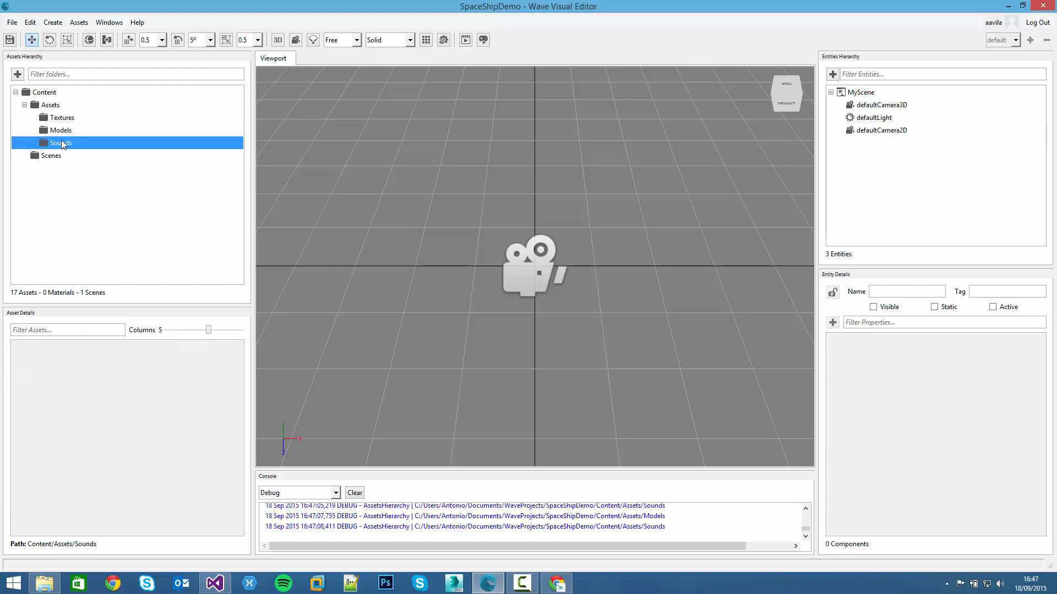
pyautogui.click(44, 583)
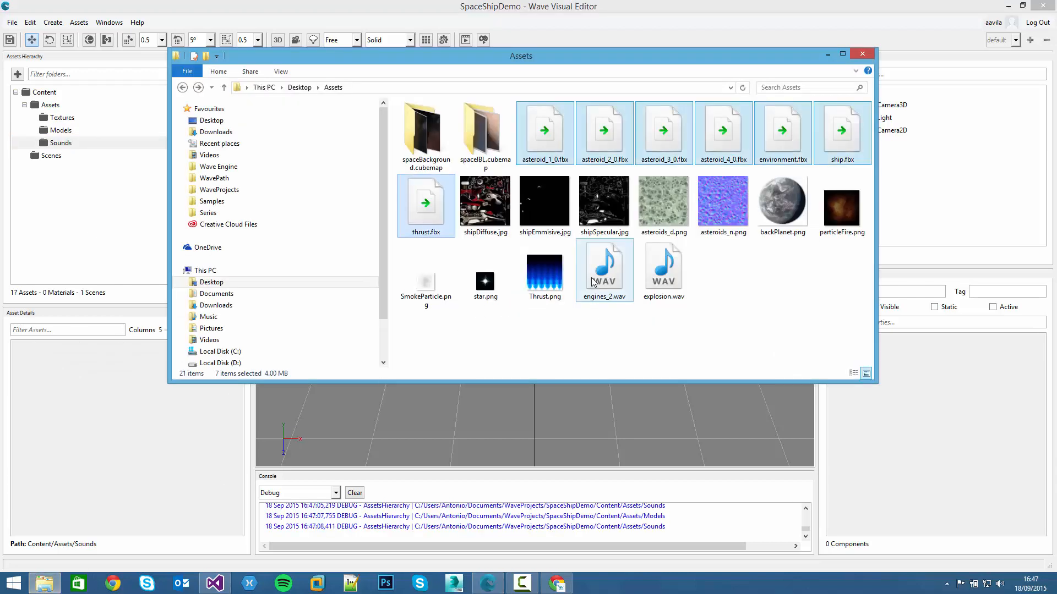
pyautogui.click(593, 304)
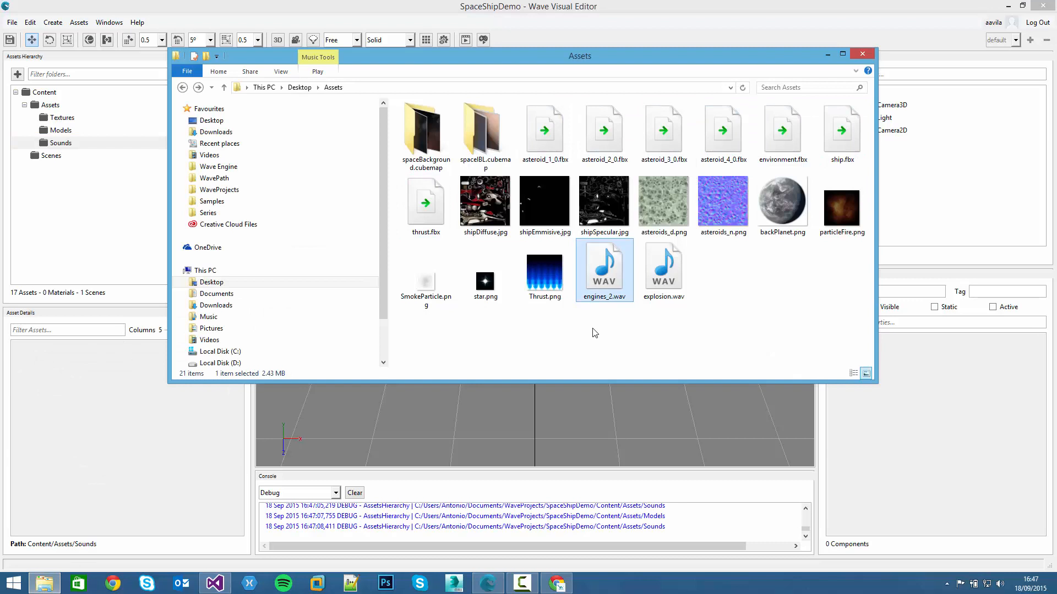
pyautogui.keyDown('ctrl'); pyautogui.click(656, 267); pyautogui.keyUp('ctrl')
pyautogui.moveTo(605, 278); pyautogui.dragTo(73, 377)
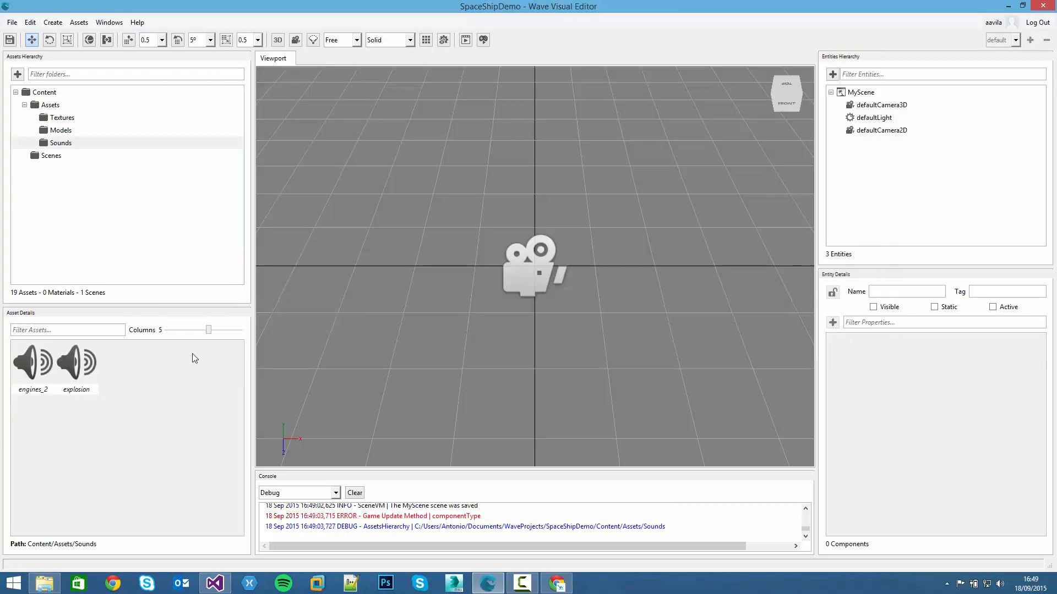
# Step: Set the explosion sound's ChannelFormat to Mono with AudioQuality High, and accept its settings
pyautogui.click(74, 366)
pyautogui.doubleClick(74, 365)
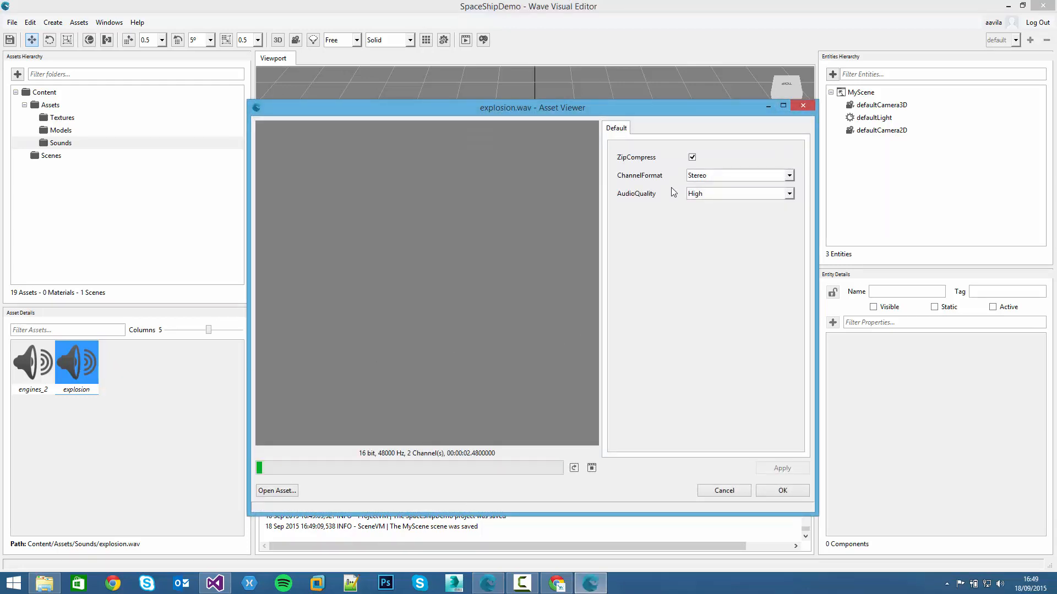
pyautogui.click(709, 181)
pyautogui.click(710, 189)
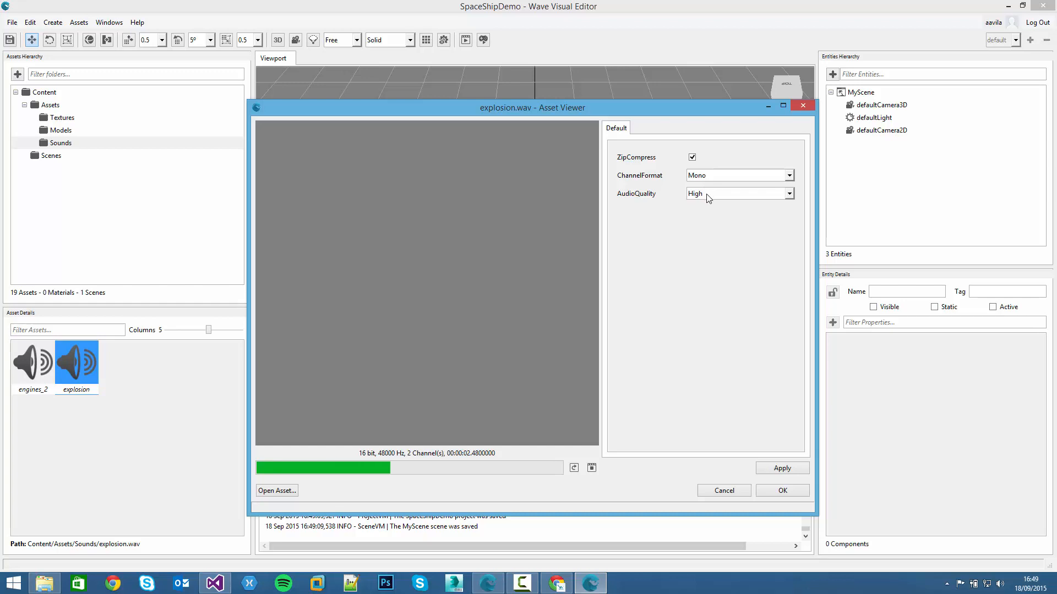
pyautogui.click(709, 196)
pyautogui.click(698, 232)
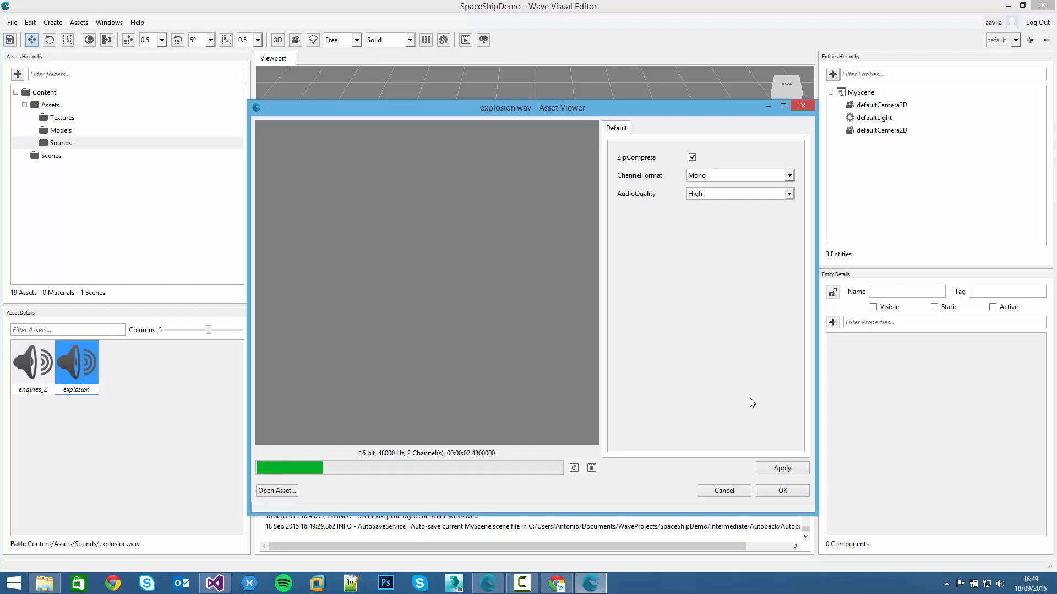
pyautogui.click(774, 494)
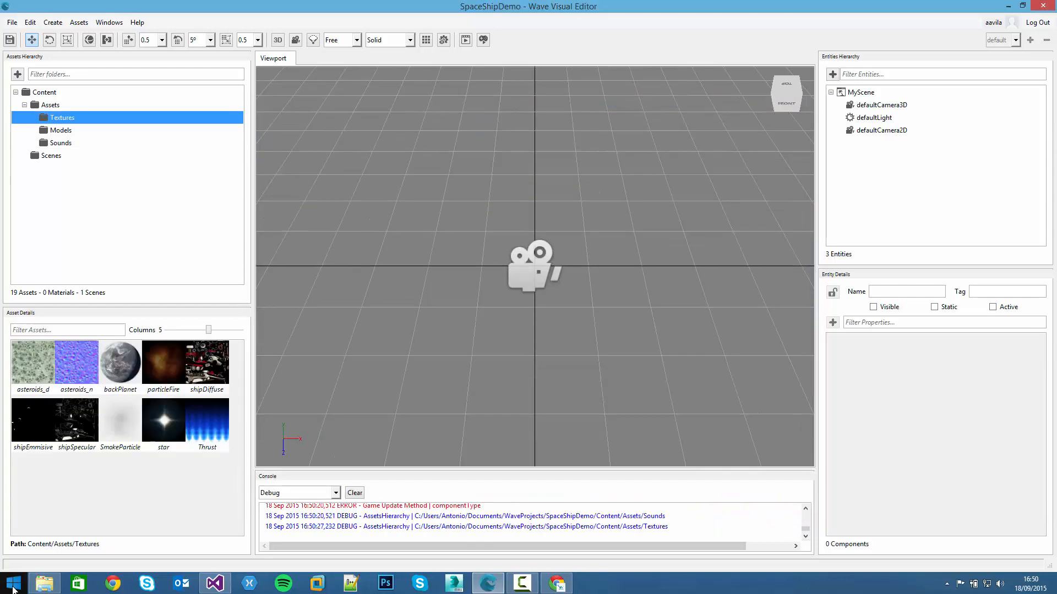
# Step: Create a new cubemap named SpaceEnvironment in the Textures folder
pyautogui.click(44, 584)
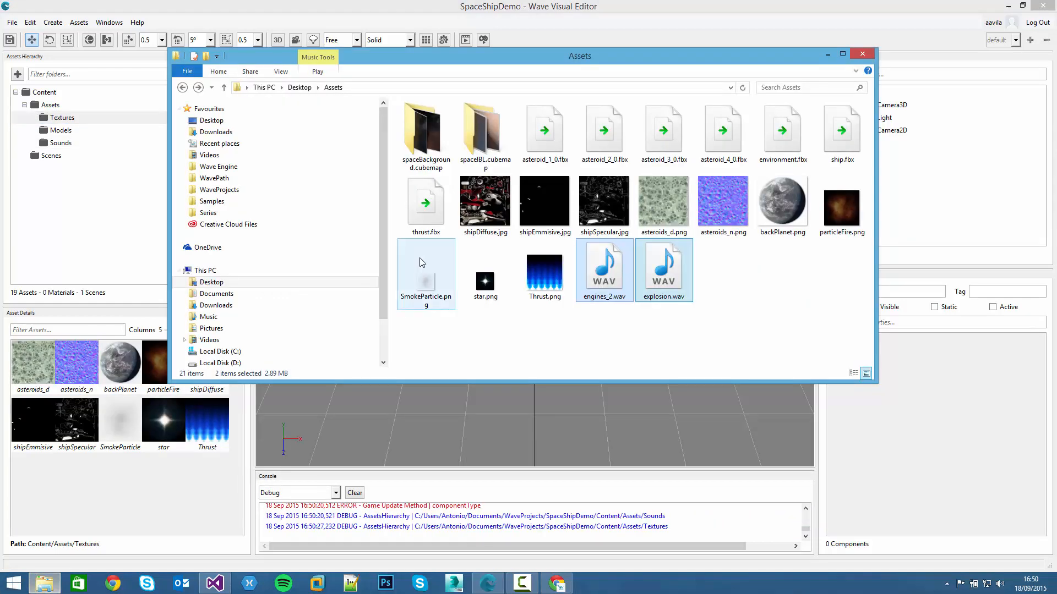
pyautogui.click(148, 484)
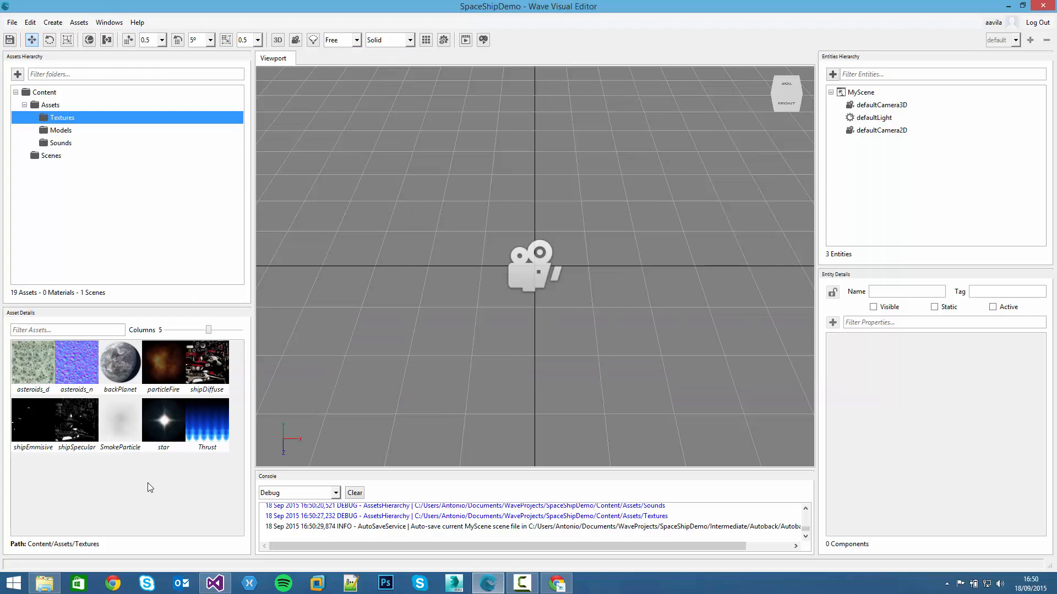
pyautogui.rightClick(87, 472)
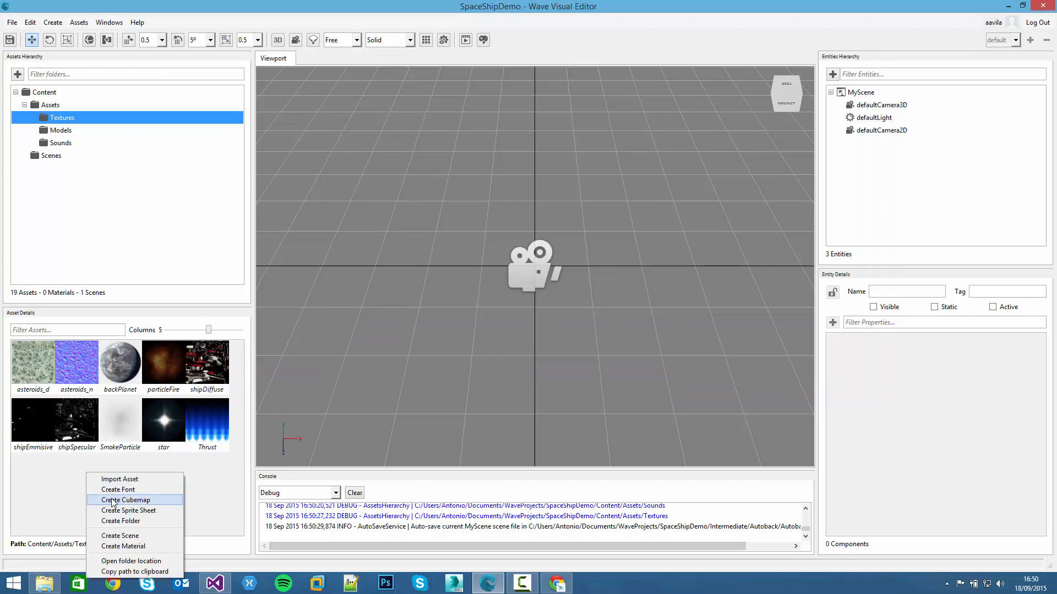
pyautogui.rightClick(43, 472)
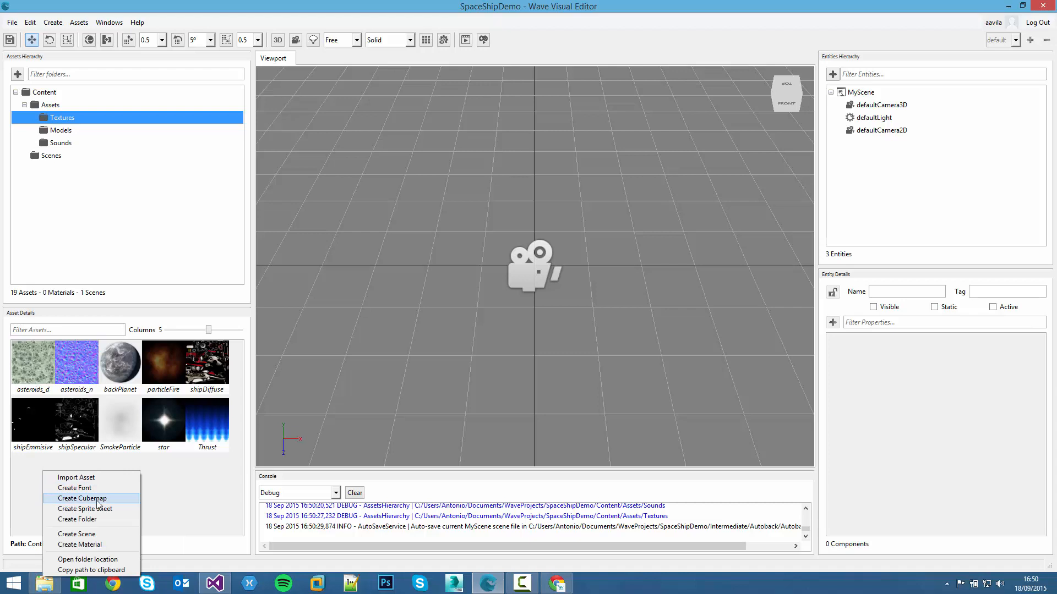
pyautogui.click(79, 18)
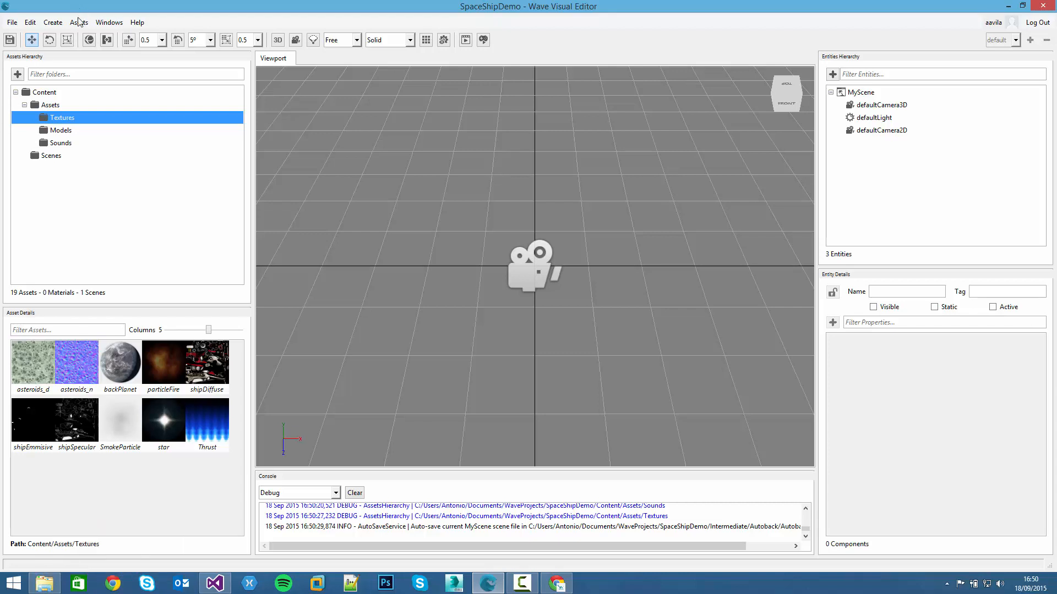
pyautogui.click(78, 24)
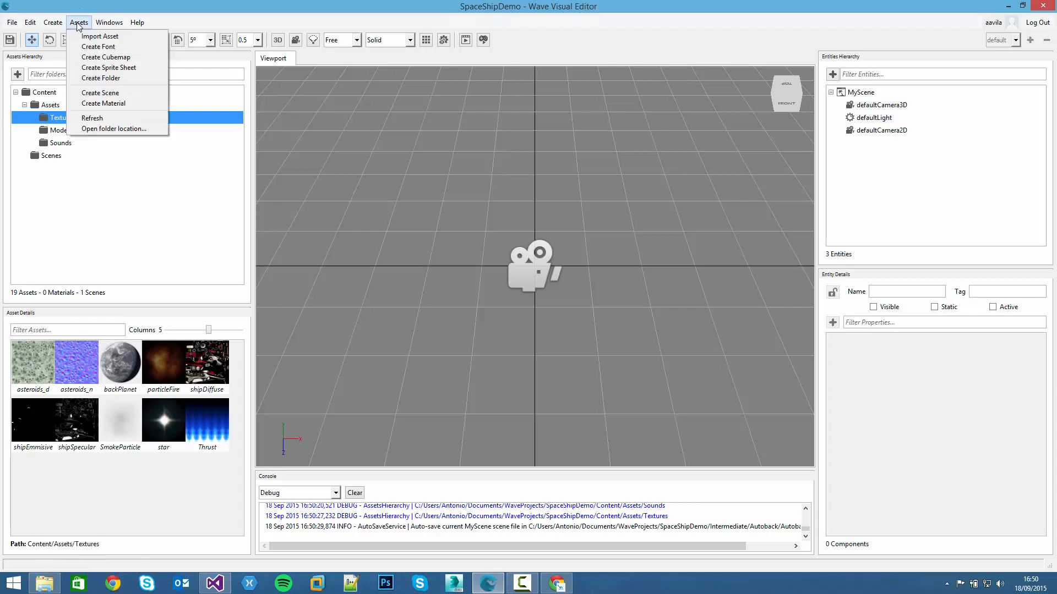
pyautogui.click(99, 58)
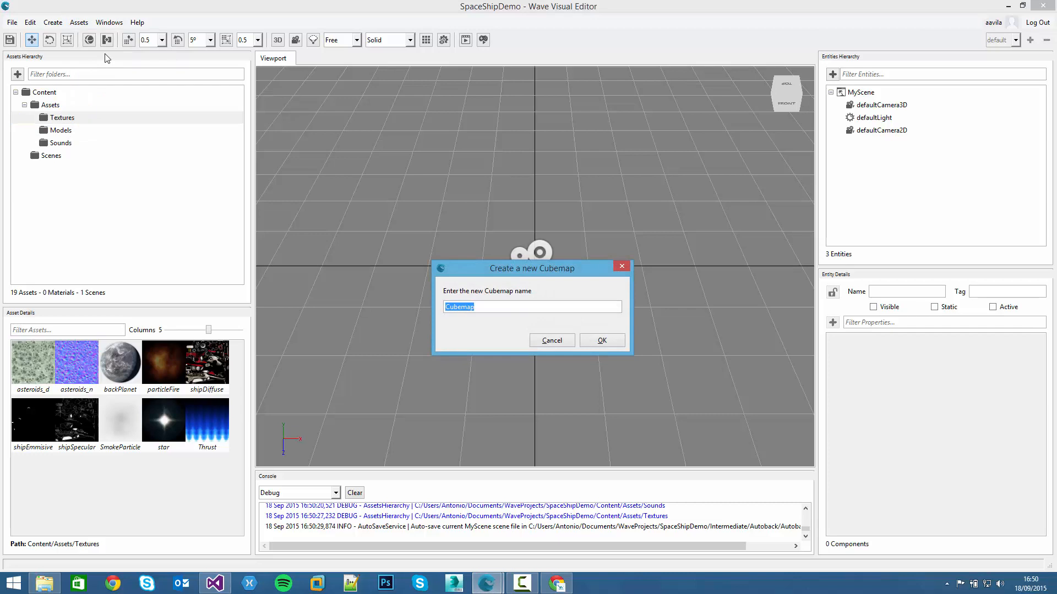
pyautogui.write('SpaceEnvironment')
pyautogui.click(600, 341)
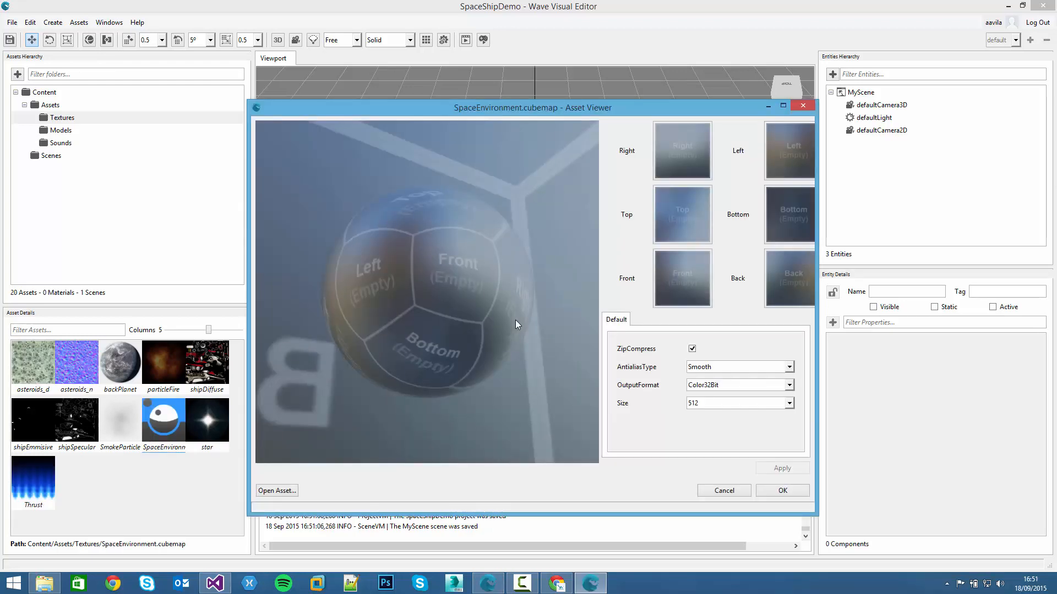
# Step: Examine the SpaceEnvironment cubemap's preview sphere and its faces from several angles, with the Asset Viewer maximized
pyautogui.moveTo(493, 308); pyautogui.dragTo(447, 271)
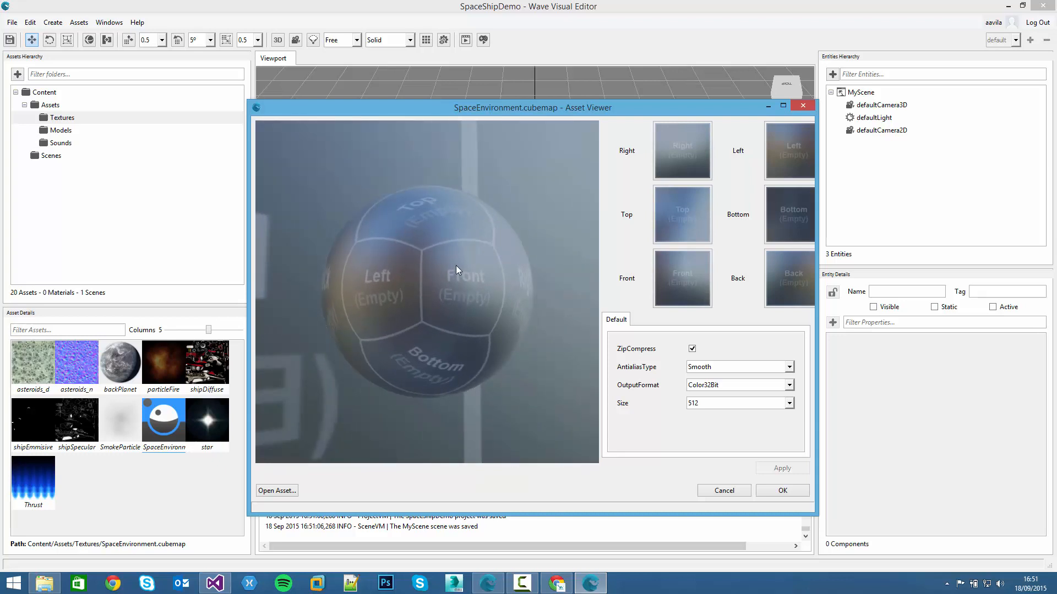
pyautogui.moveTo(471, 256); pyautogui.dragTo(468, 298)
pyautogui.moveTo(438, 232); pyautogui.dragTo(594, 160)
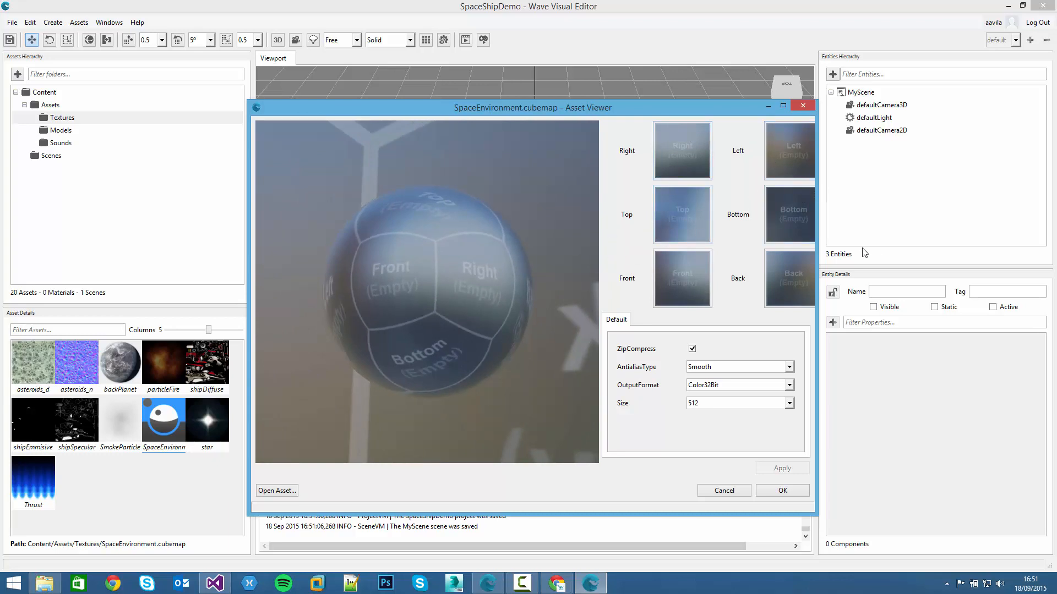
pyautogui.moveTo(817, 249); pyautogui.dragTo(865, 249)
pyautogui.doubleClick(692, 110)
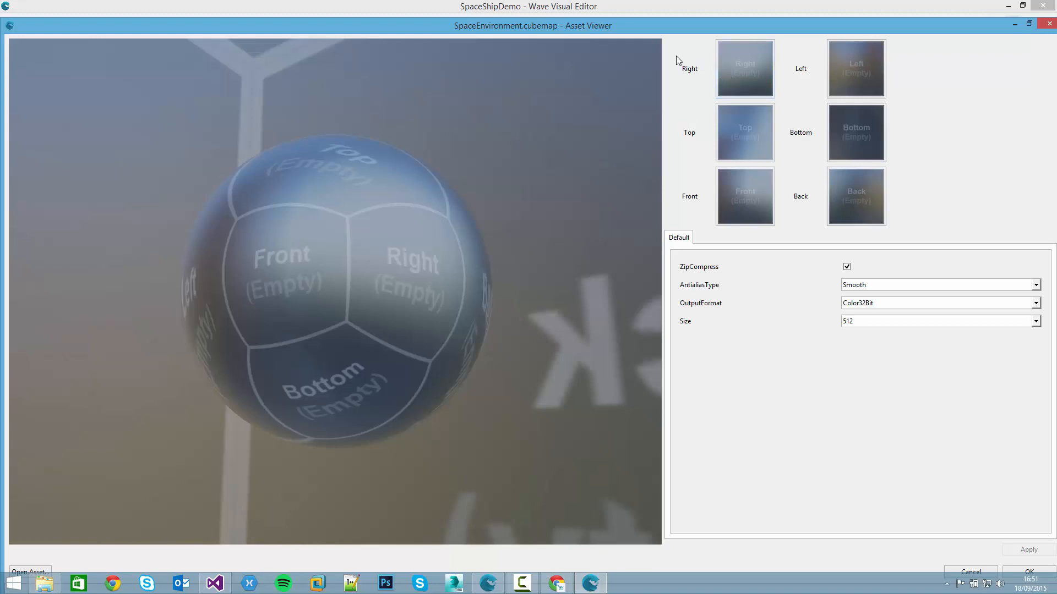
pyautogui.moveTo(396, 301); pyautogui.dragTo(408, 254)
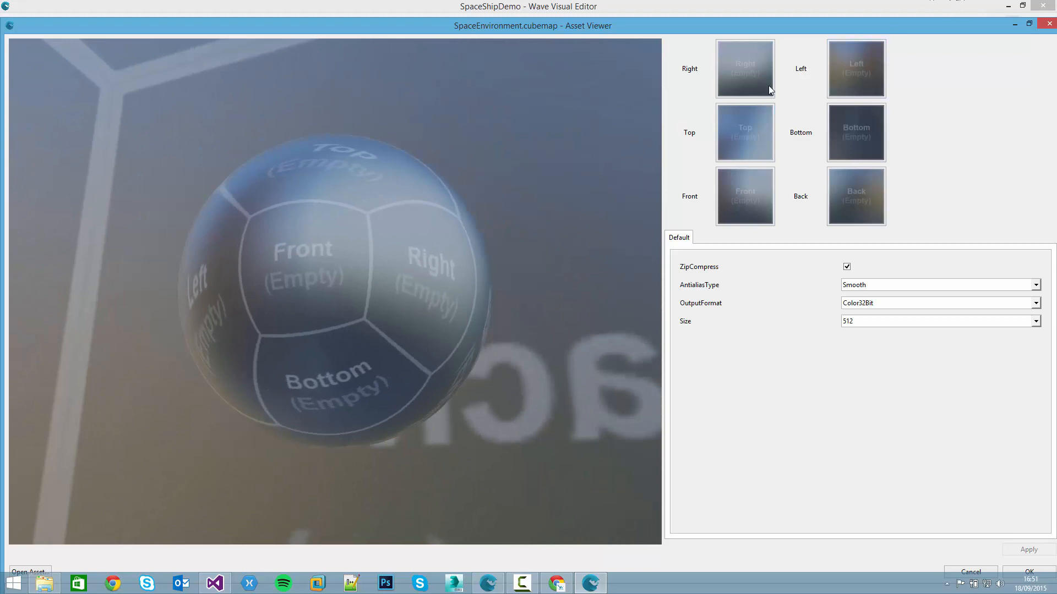
# Step: Assign posx.jpg from the desktop Assets spaceBackground.cubemap folder to the Right face, apply it and check it on the preview sphere
pyautogui.click(753, 70)
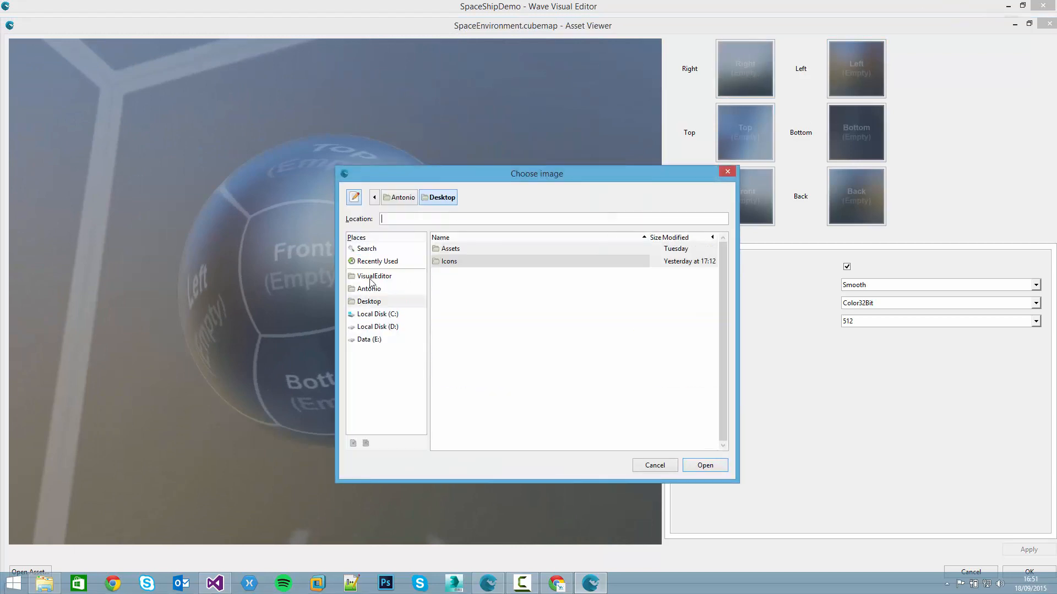
pyautogui.doubleClick(452, 250)
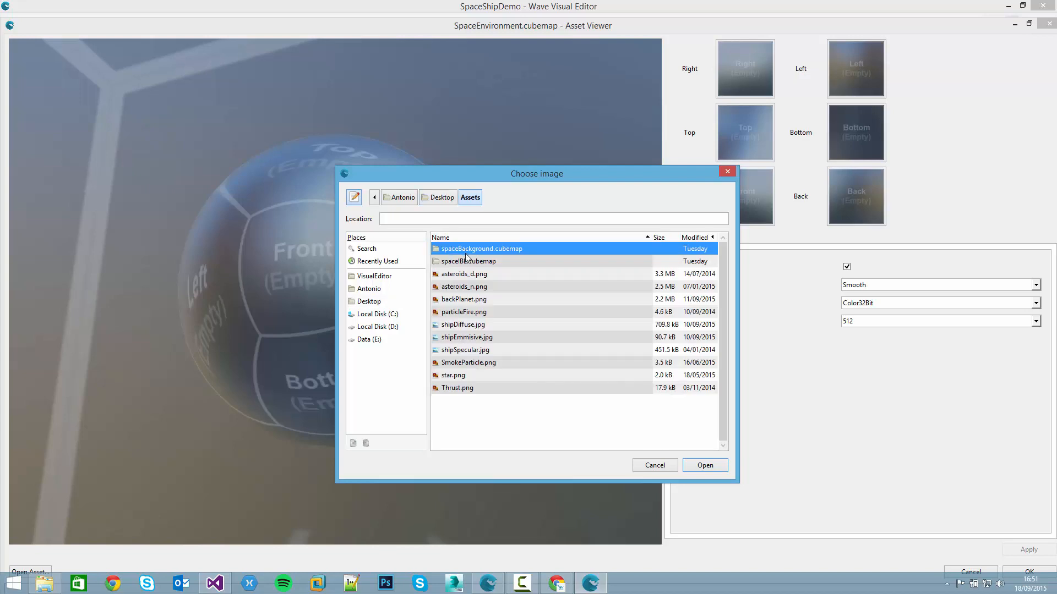
pyautogui.doubleClick(465, 251)
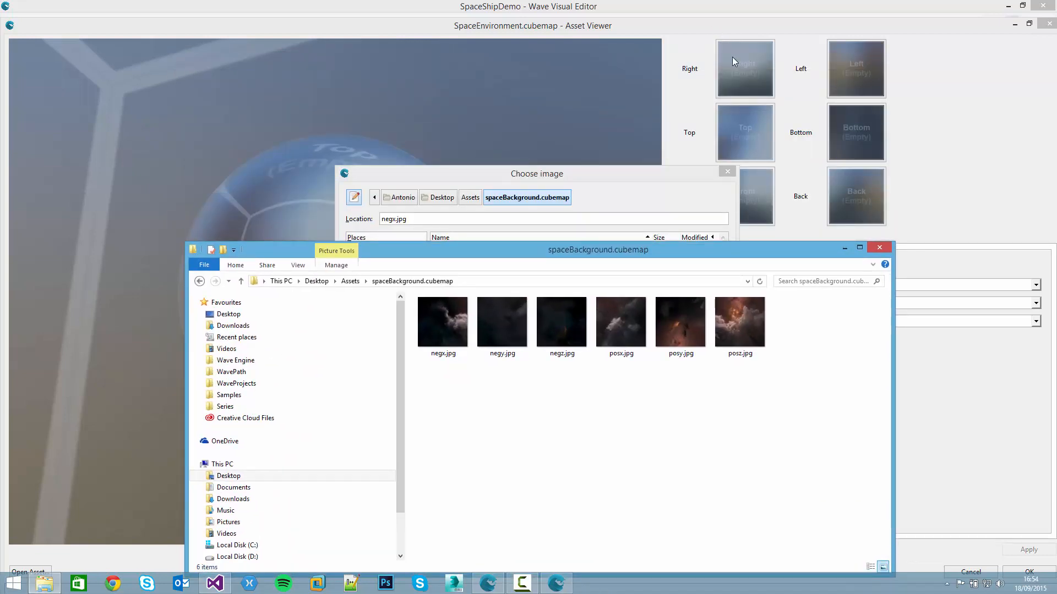
pyautogui.click(526, 176)
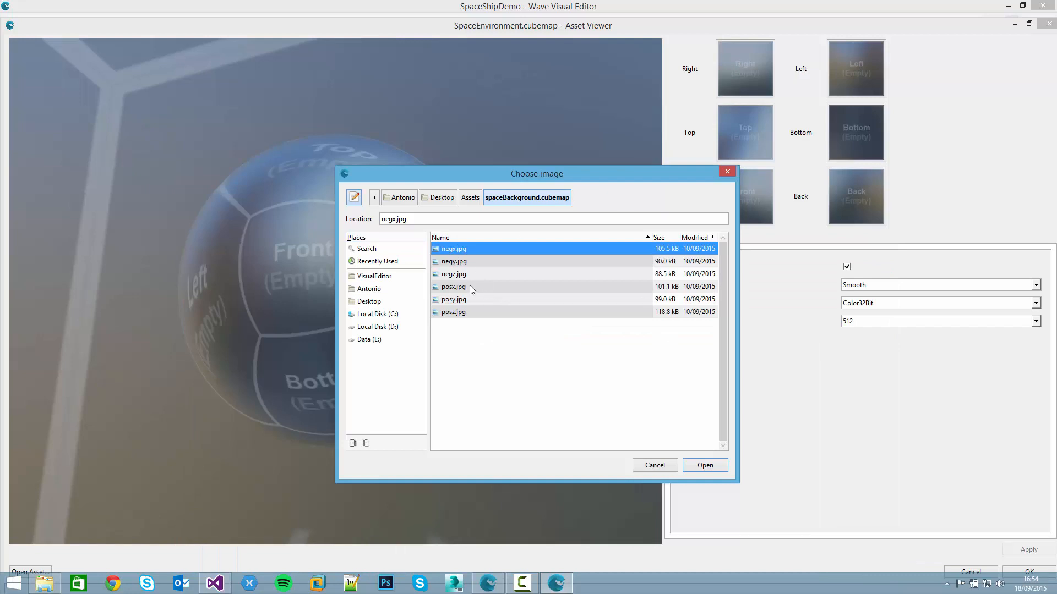
pyautogui.click(444, 288)
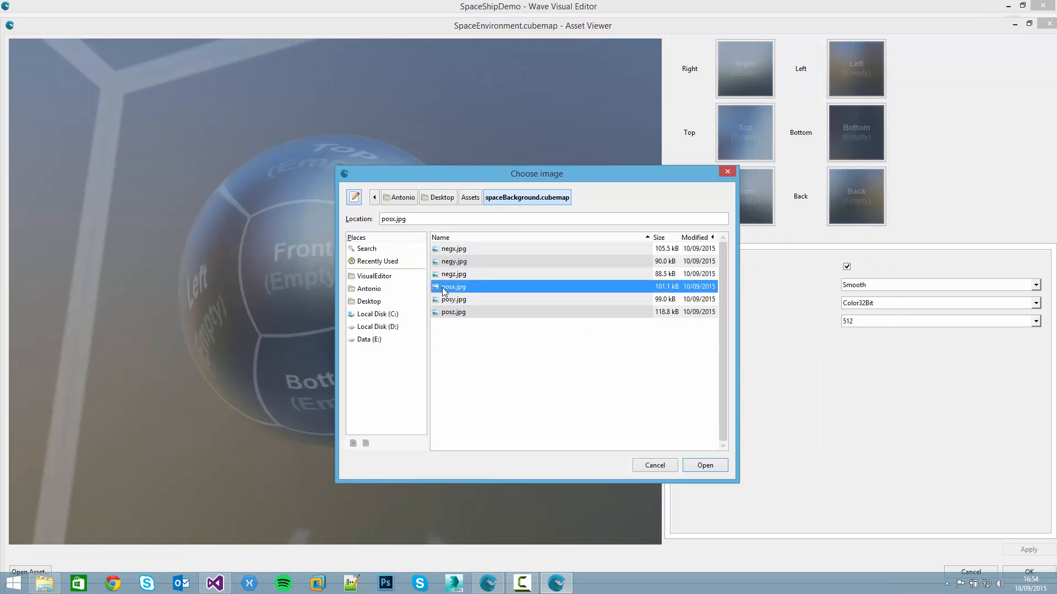
pyautogui.click(691, 466)
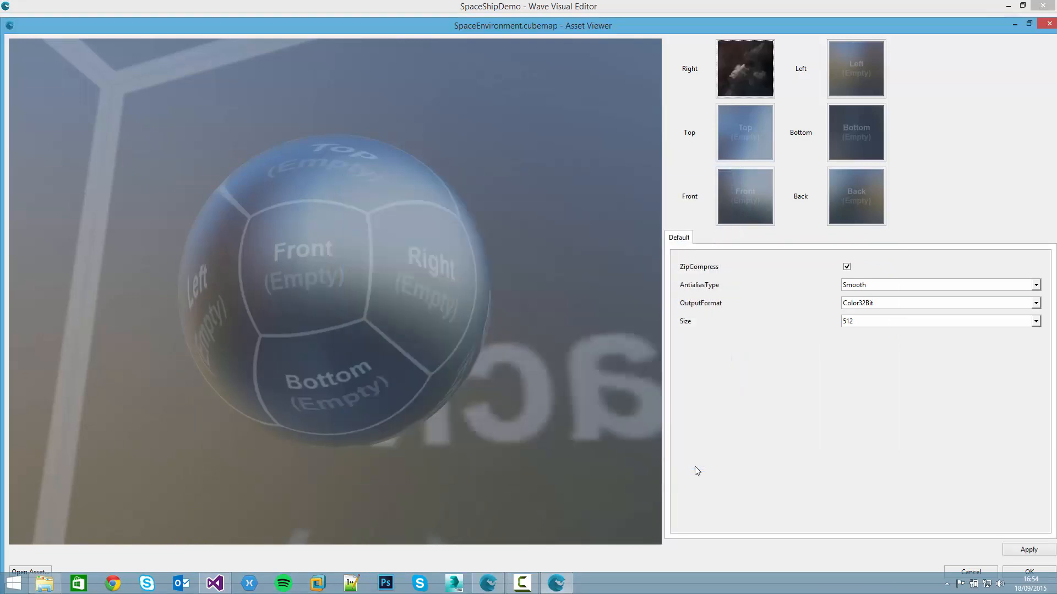
pyautogui.click(1027, 551)
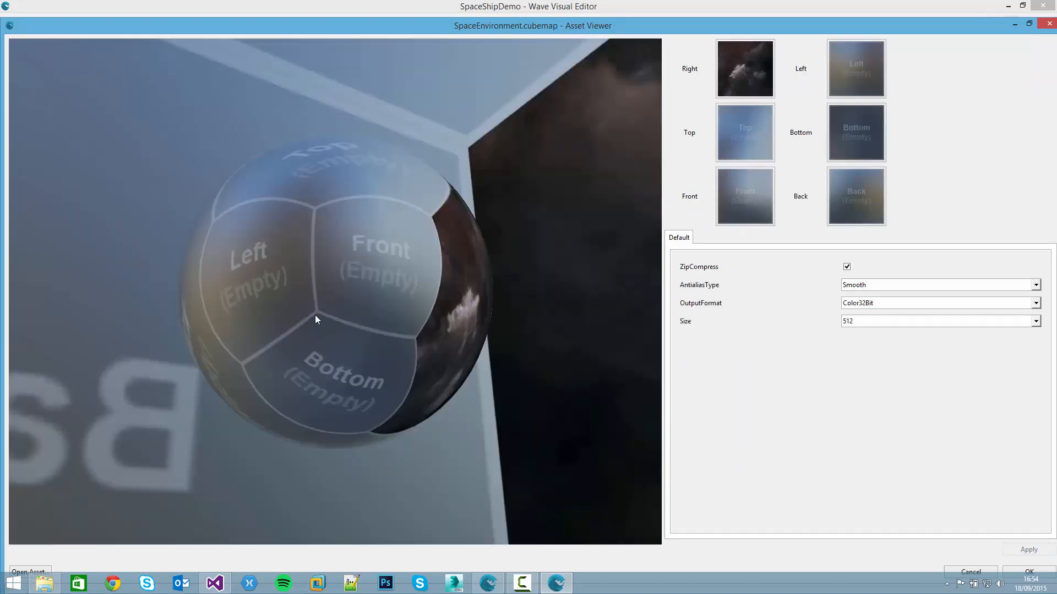
pyautogui.moveTo(315, 315); pyautogui.dragTo(238, 327)
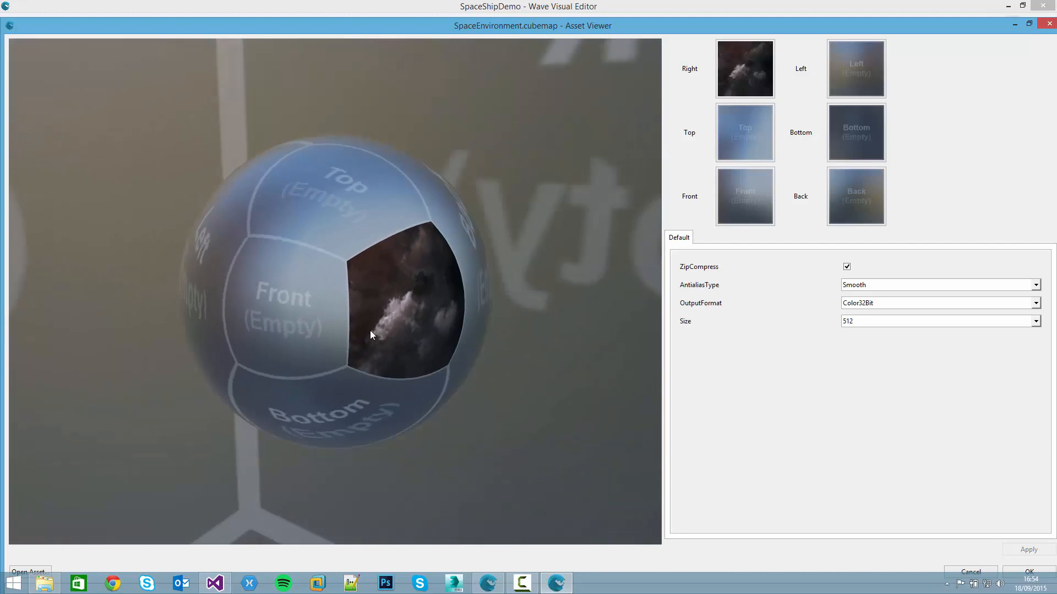
pyautogui.moveTo(370, 330); pyautogui.dragTo(664, 205)
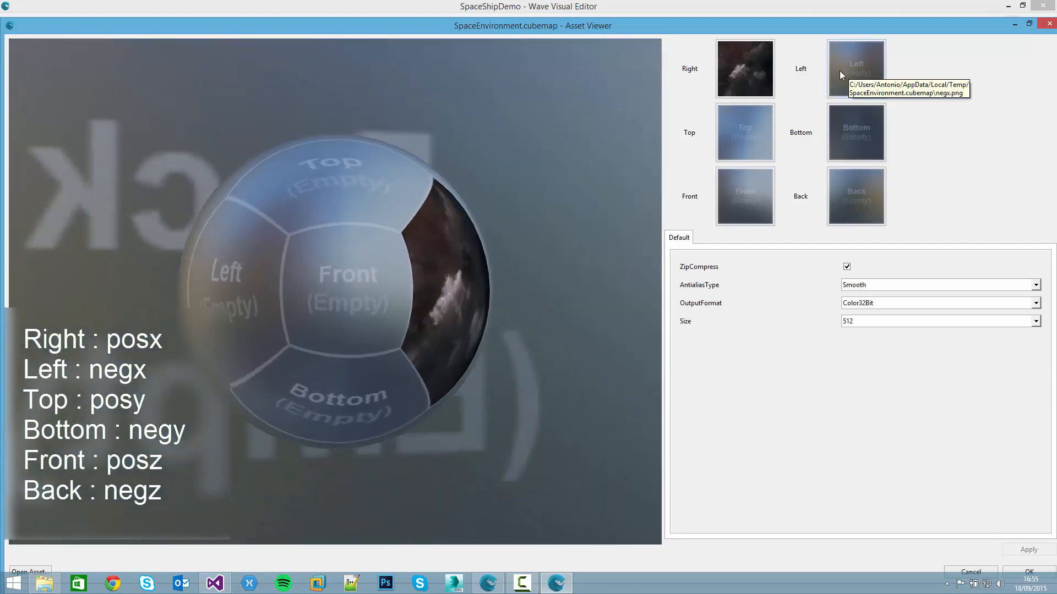
# Step: Assign the negx image to Left, posy to Top, negy to Bottom, posz to Front and negz to Back, and apply the changes
pyautogui.click(840, 70)
pyautogui.click(361, 303)
pyautogui.doubleClick(439, 265)
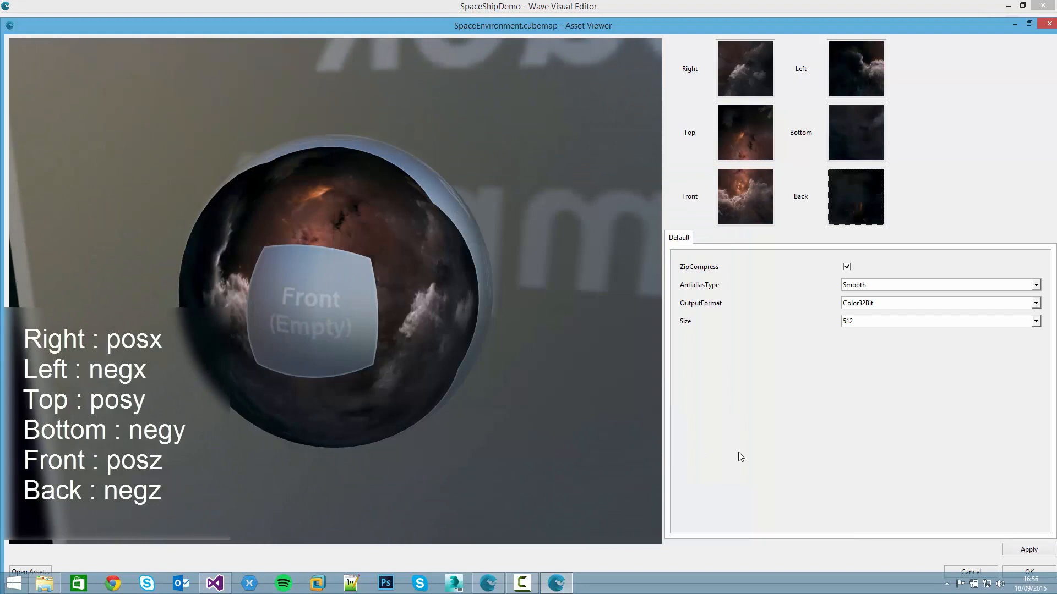
pyautogui.click(1028, 550)
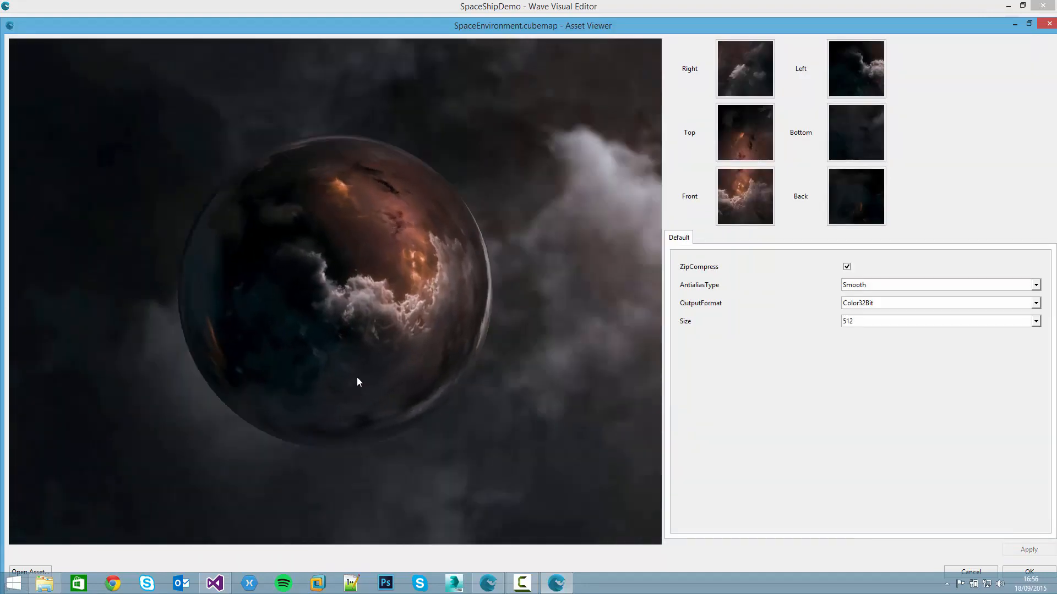
# Step: Inspect the SpaceEnvironment preview sphere from several angles and accept the cubemap
pyautogui.moveTo(356, 378); pyautogui.dragTo(383, 351)
pyautogui.moveTo(432, 319); pyautogui.dragTo(245, 312)
pyautogui.moveTo(393, 335); pyautogui.dragTo(312, 305)
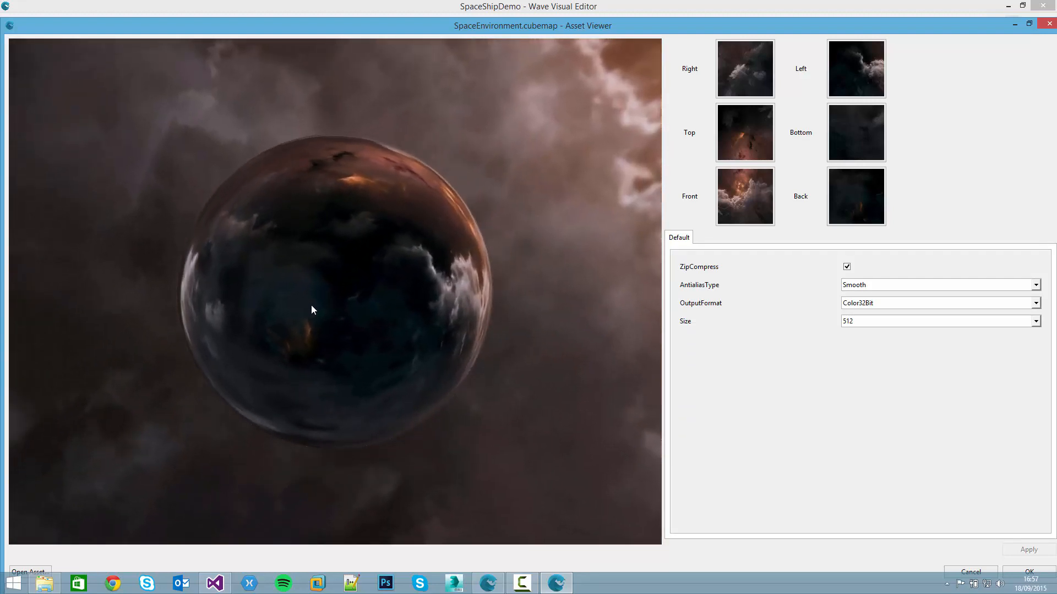
pyautogui.moveTo(311, 304); pyautogui.dragTo(355, 324)
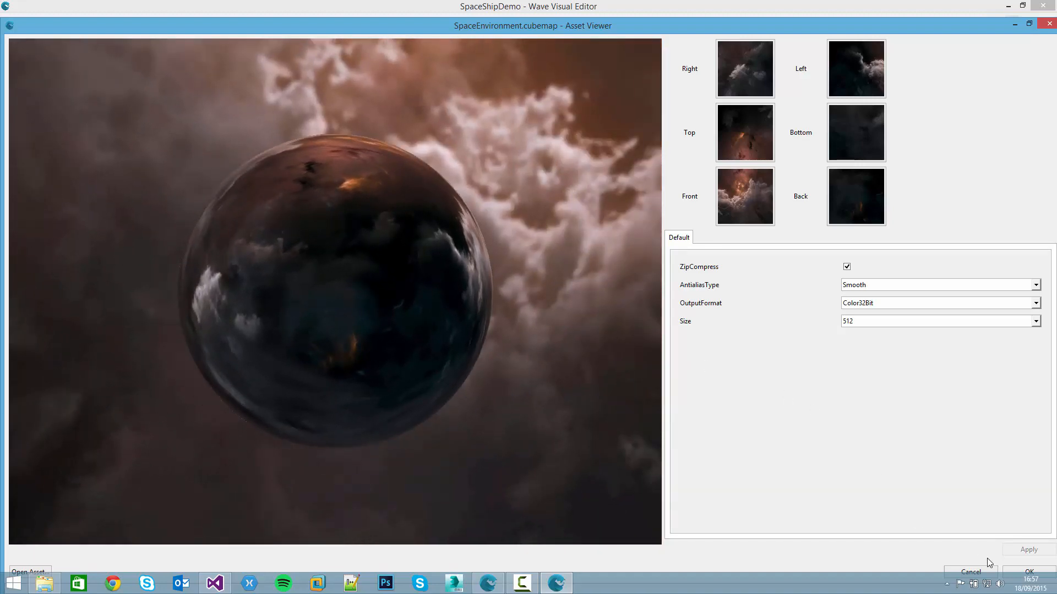
pyautogui.click(1027, 573)
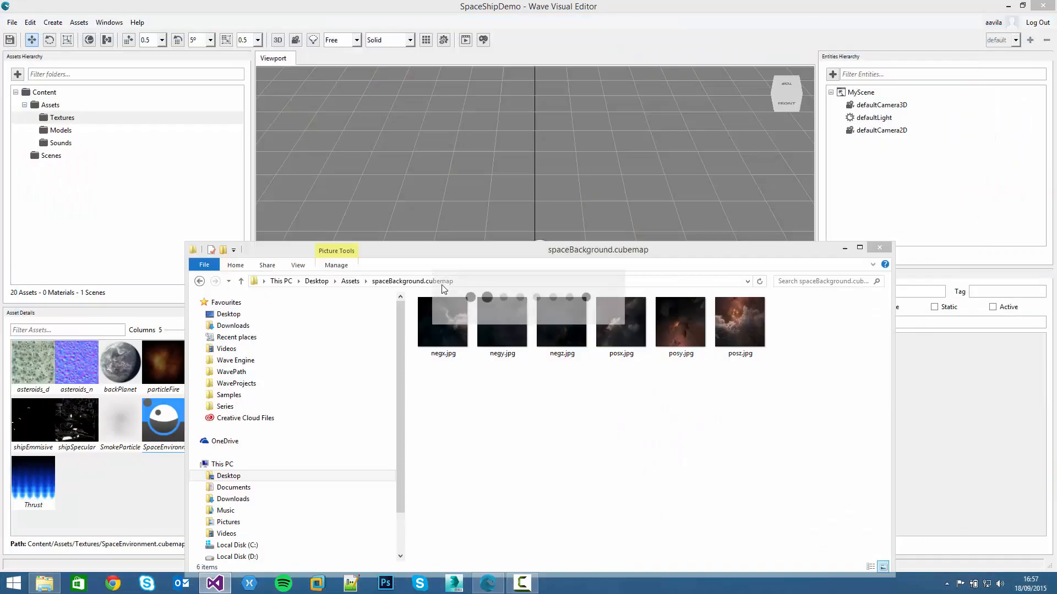
# Step: Return to the editor's main window and create a second cubemap named SpaceIBL in the Textures folder
pyautogui.click(414, 7)
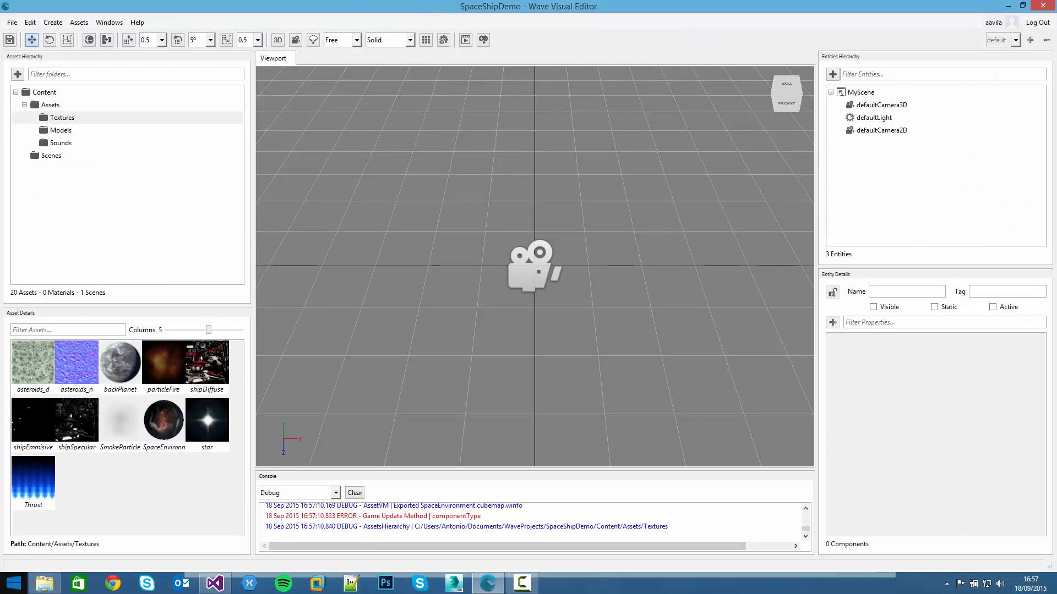
pyautogui.rightClick(119, 476)
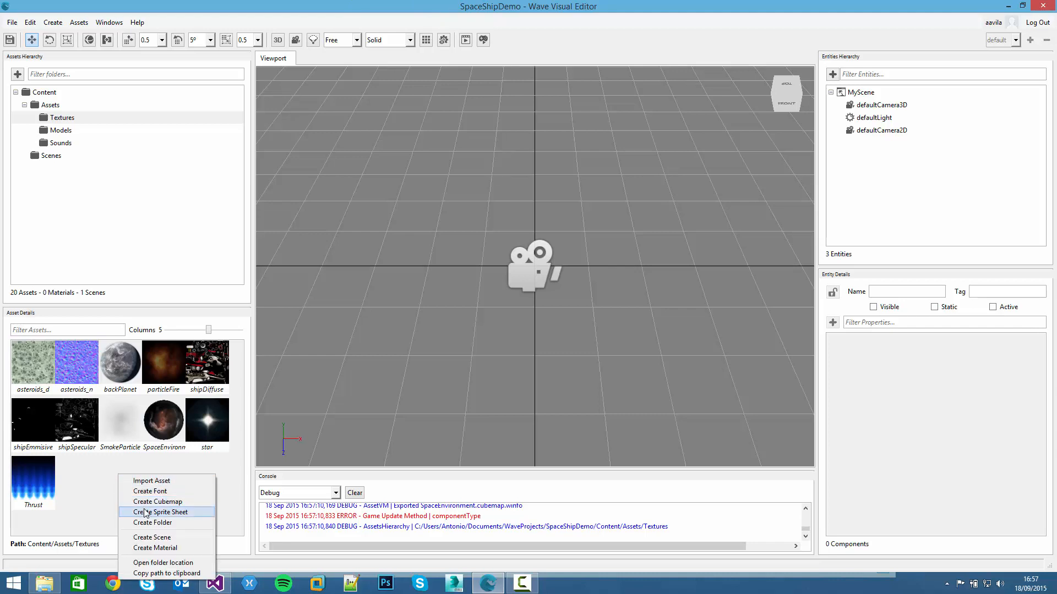
pyautogui.click(149, 502)
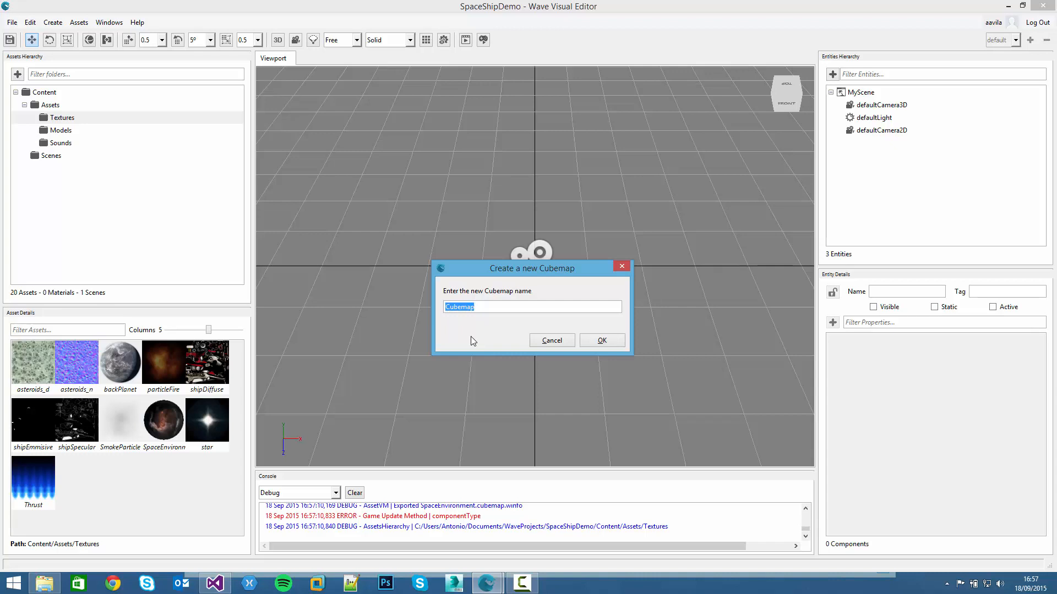
pyautogui.write('SpaceIBL')
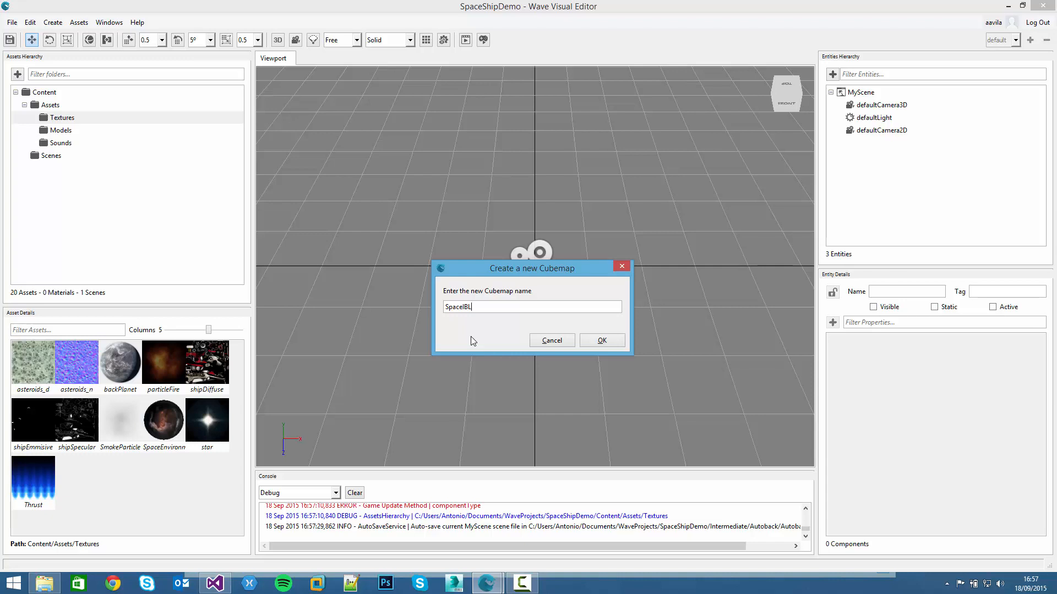
pyautogui.press('Return')
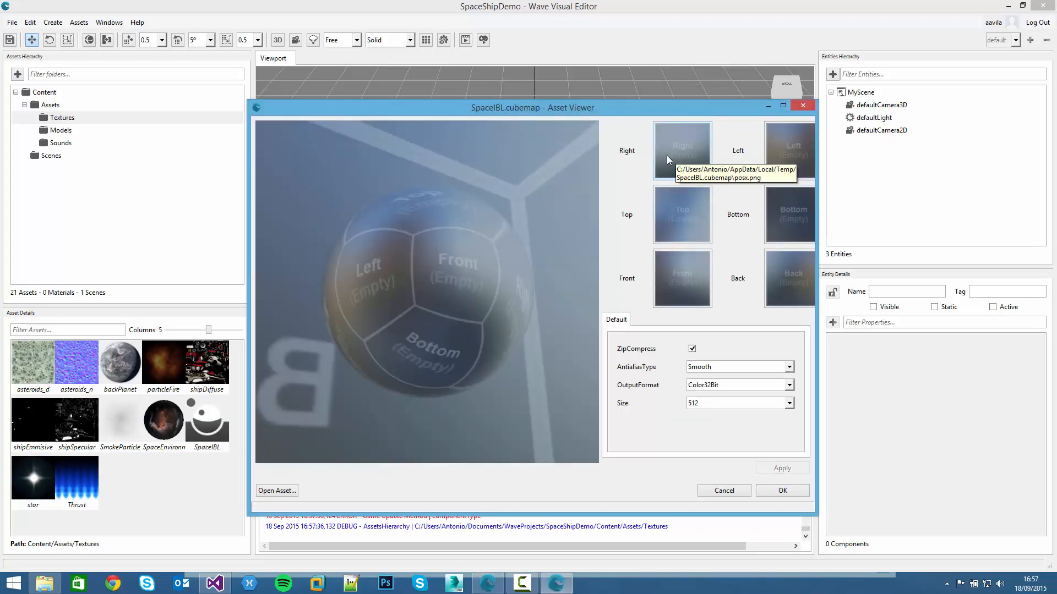
# Step: Assign the space IBL images from the desktop Assets folder to SpaceIBL's six faces, check the preview sphere and accept the cubemap
pyautogui.click(673, 151)
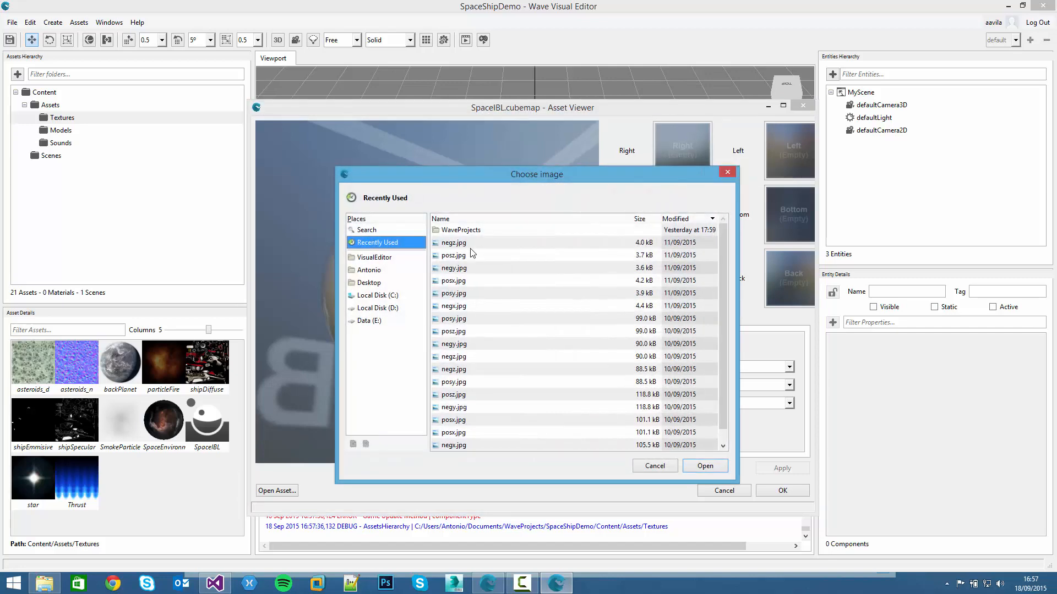
pyautogui.click(371, 283)
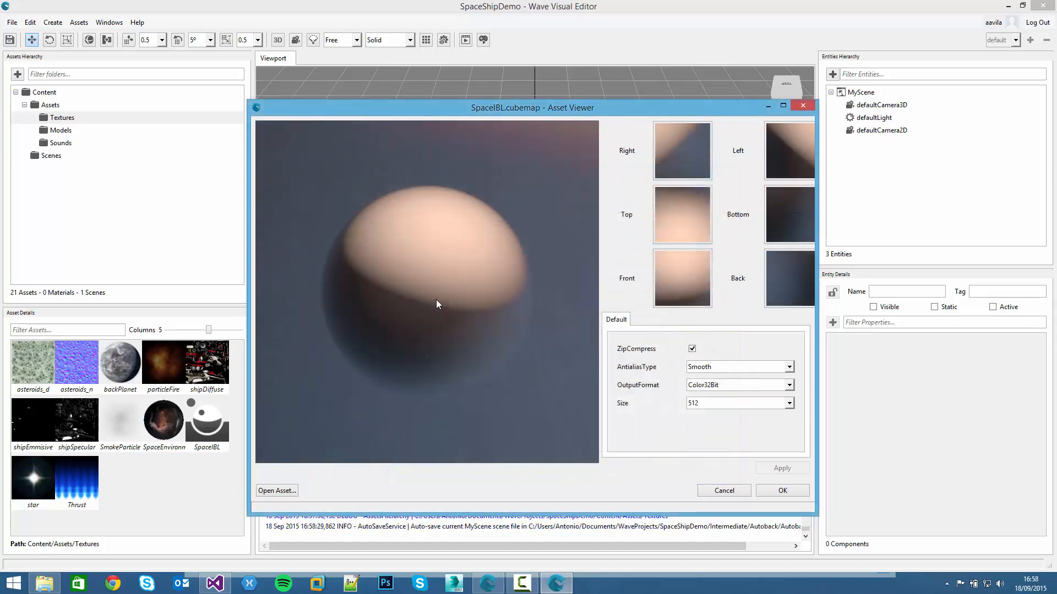
pyautogui.moveTo(436, 300); pyautogui.dragTo(530, 323)
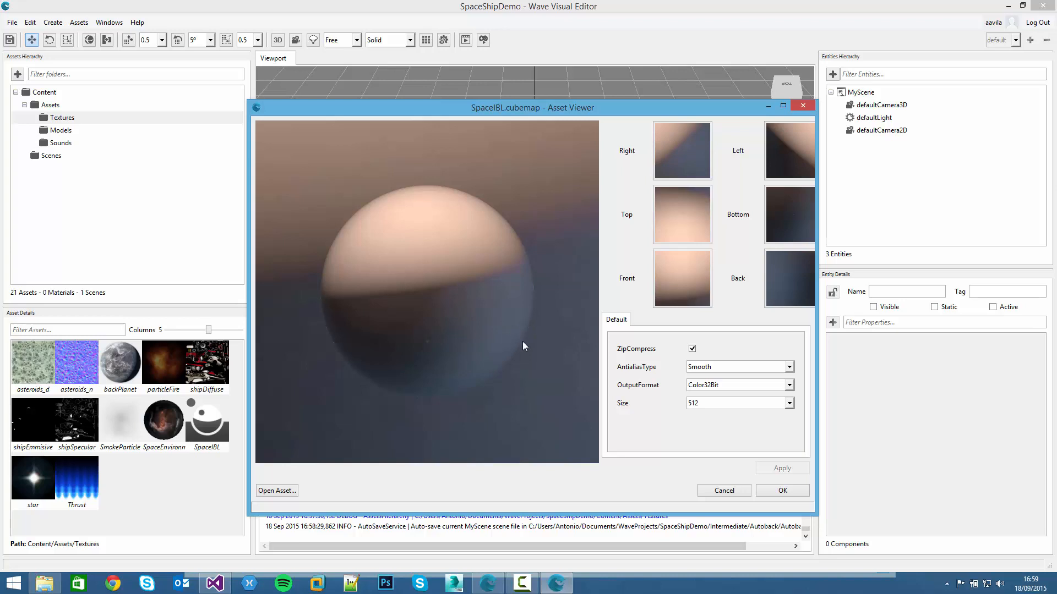
pyautogui.click(793, 491)
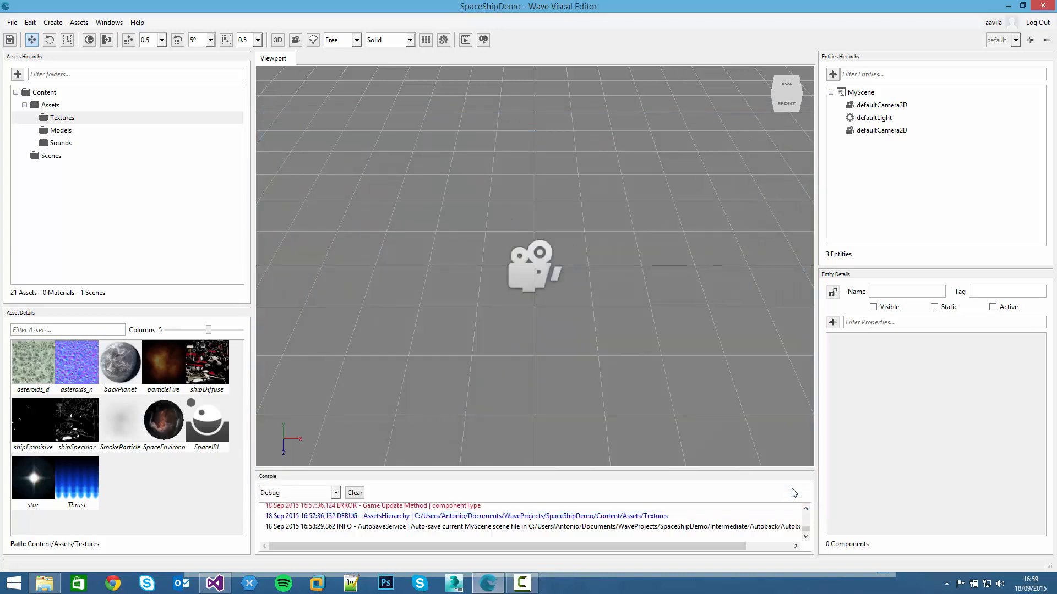
# Step: Create a new folder named Materials inside the project's Assets folder
pyautogui.click(50, 105)
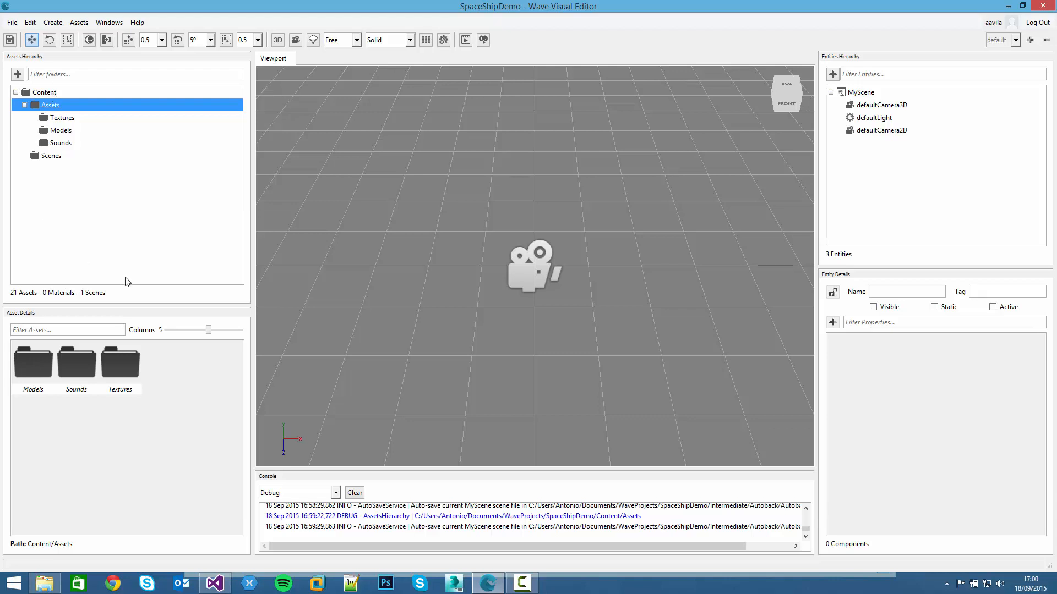
pyautogui.rightClick(164, 362)
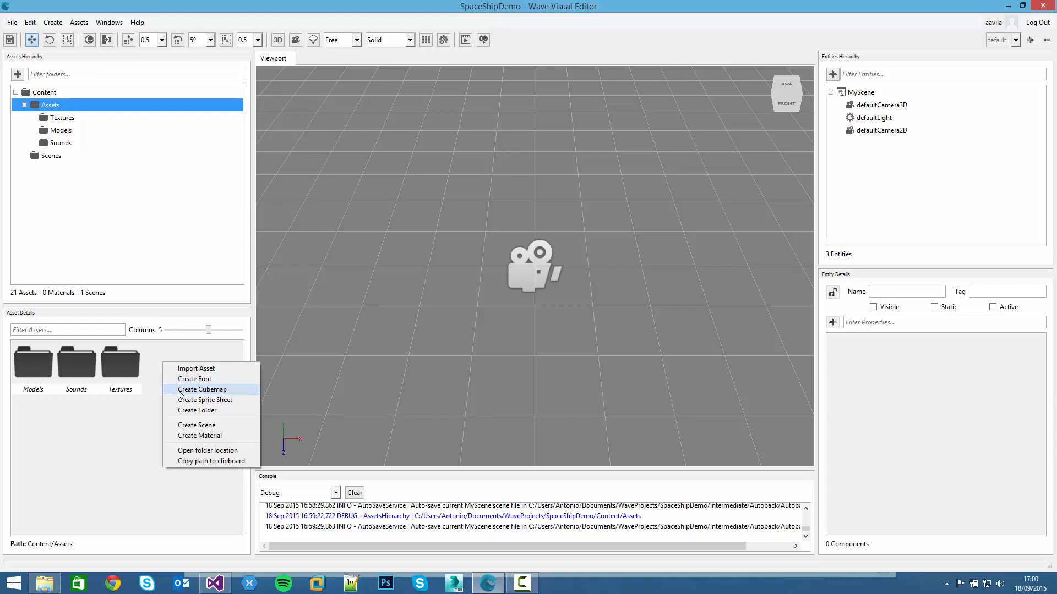
pyautogui.click(189, 416)
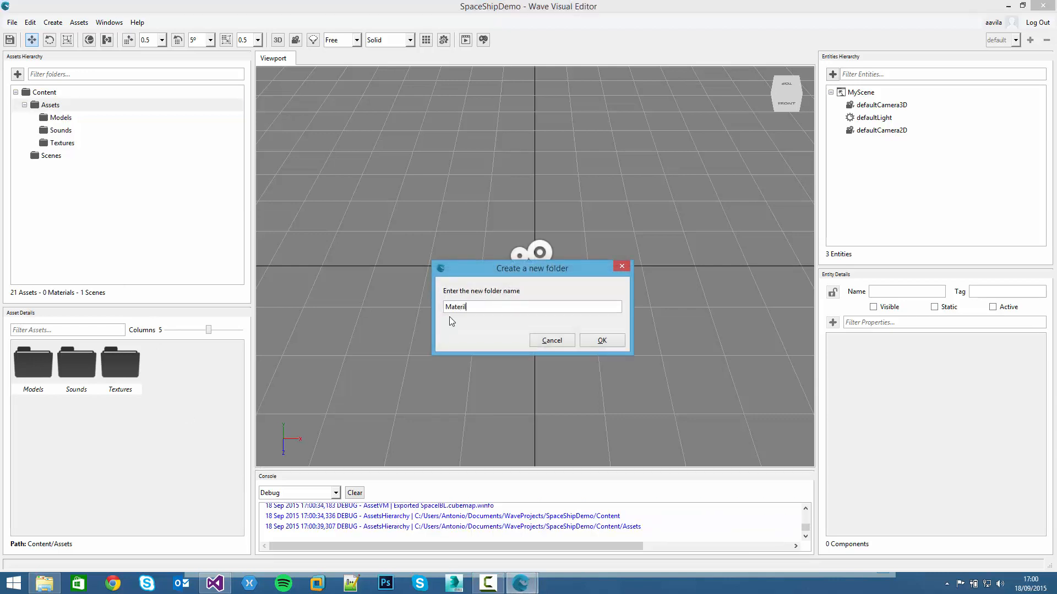
pyautogui.write('Materials')
pyautogui.press('Return')
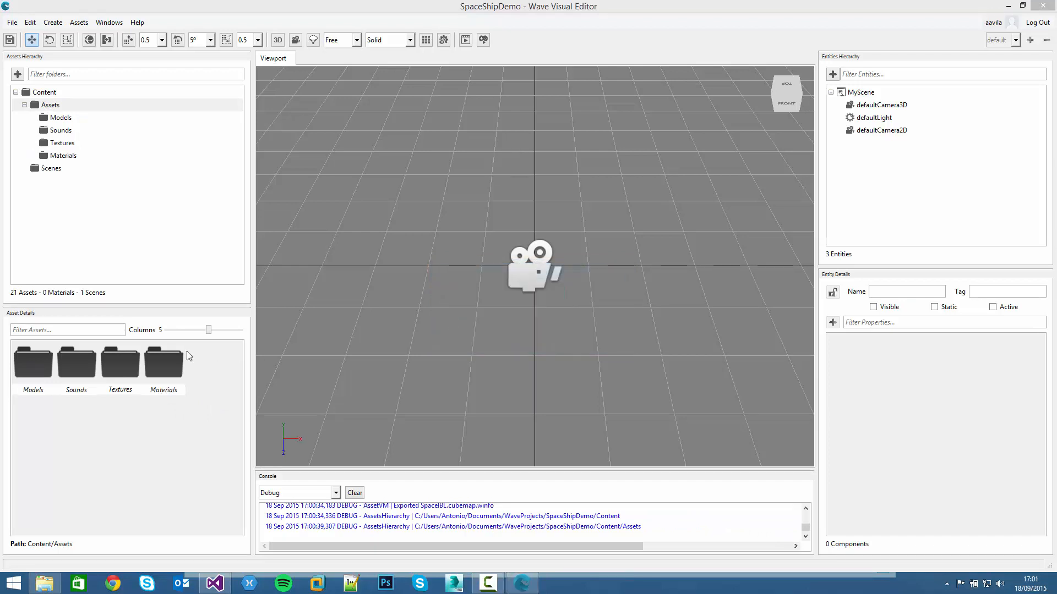
# Step: Start a new material in the Materials folder and review its properties and available shaders, keeping StandardMaterial
pyautogui.doubleClick(160, 364)
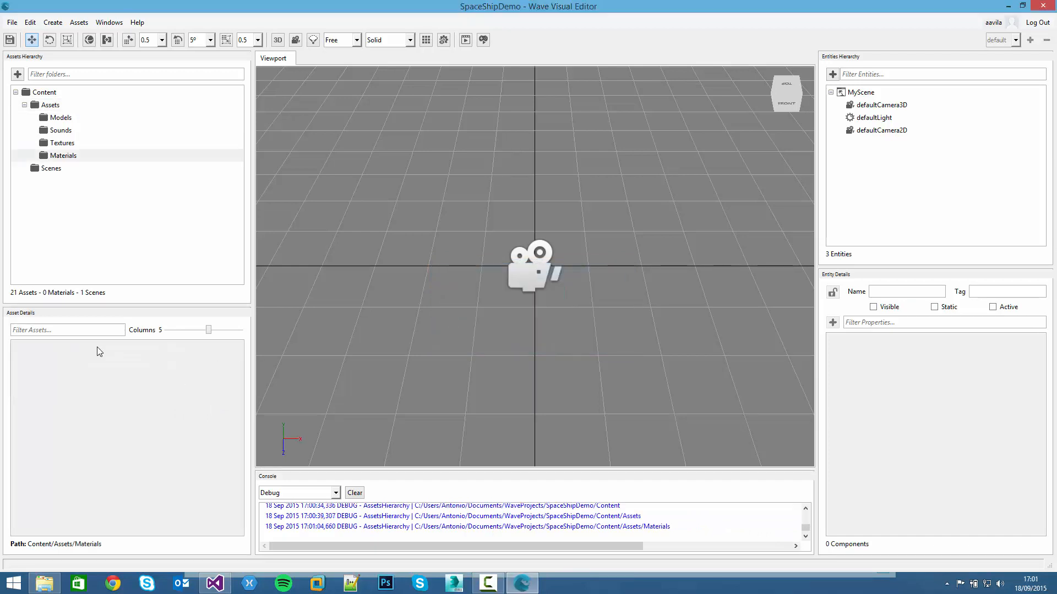
pyautogui.rightClick(32, 358)
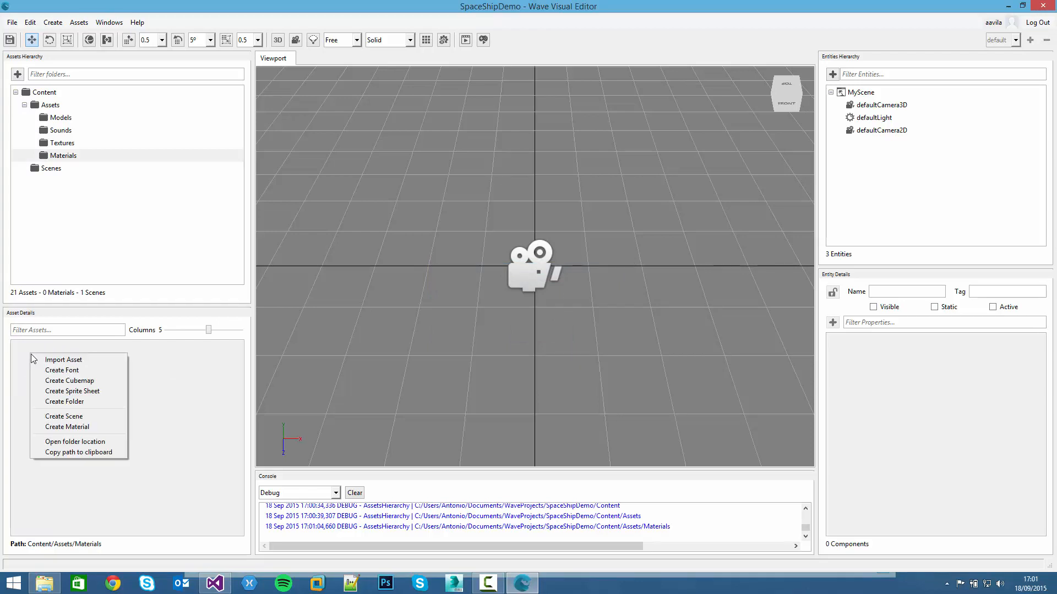
pyautogui.click(80, 24)
pyautogui.click(80, 25)
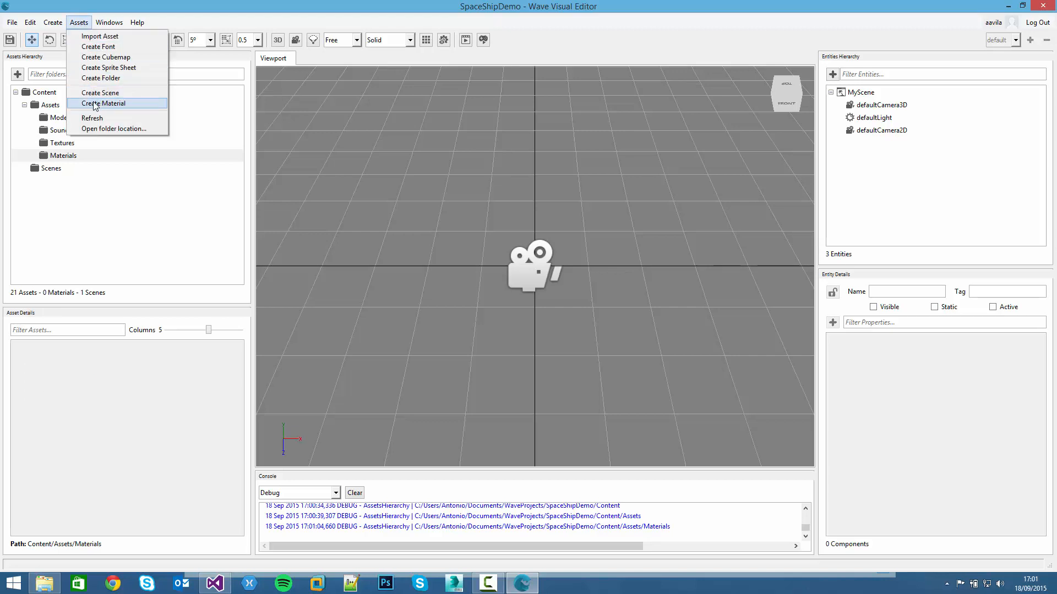
pyautogui.click(124, 102)
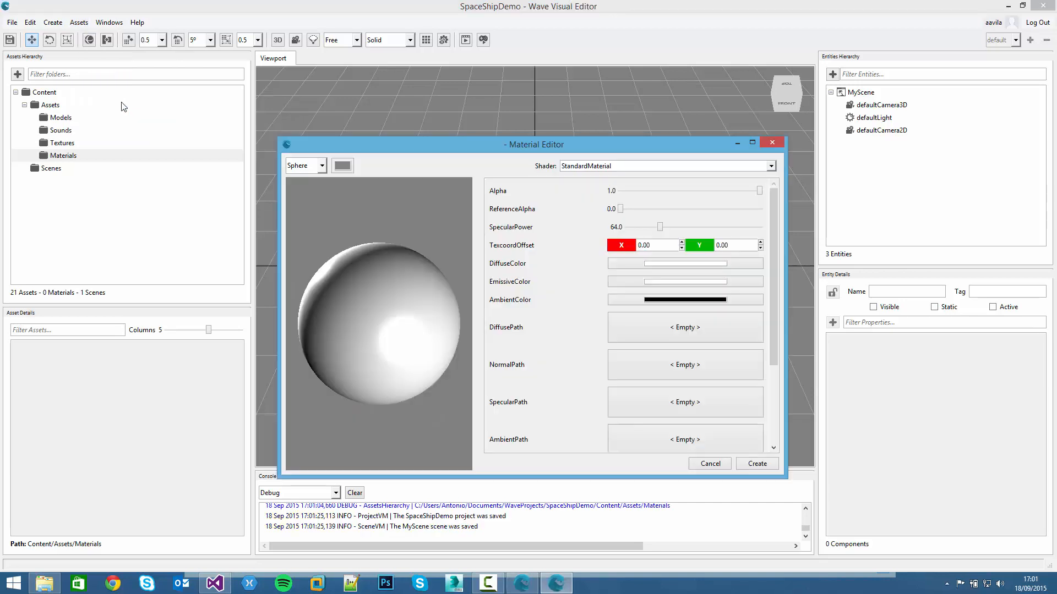
pyautogui.scroll(-3, 564, 258)
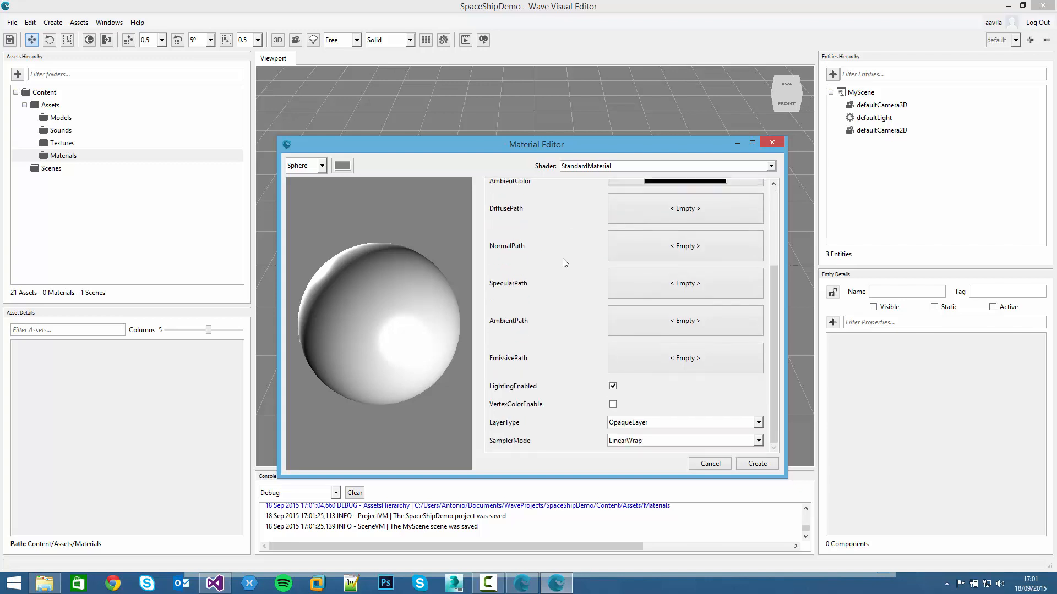
pyautogui.scroll(5, 565, 263)
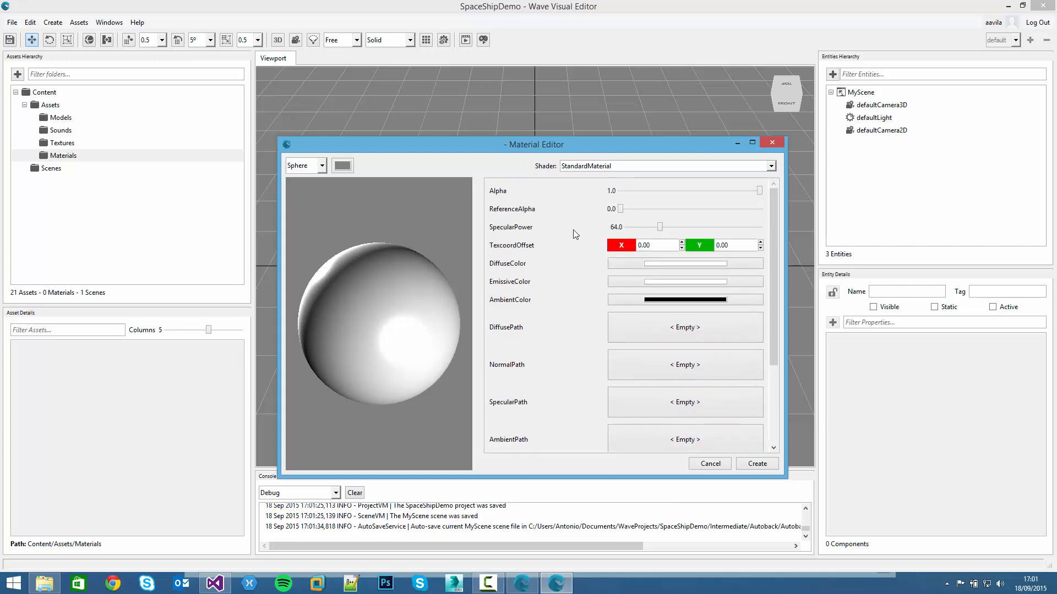
pyautogui.click(584, 165)
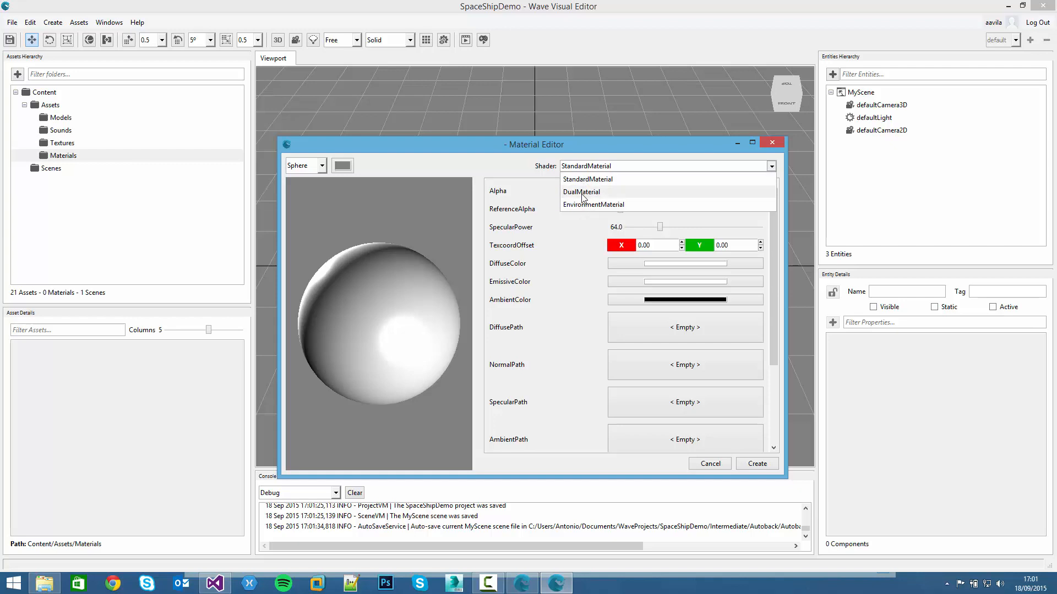
pyautogui.click(584, 169)
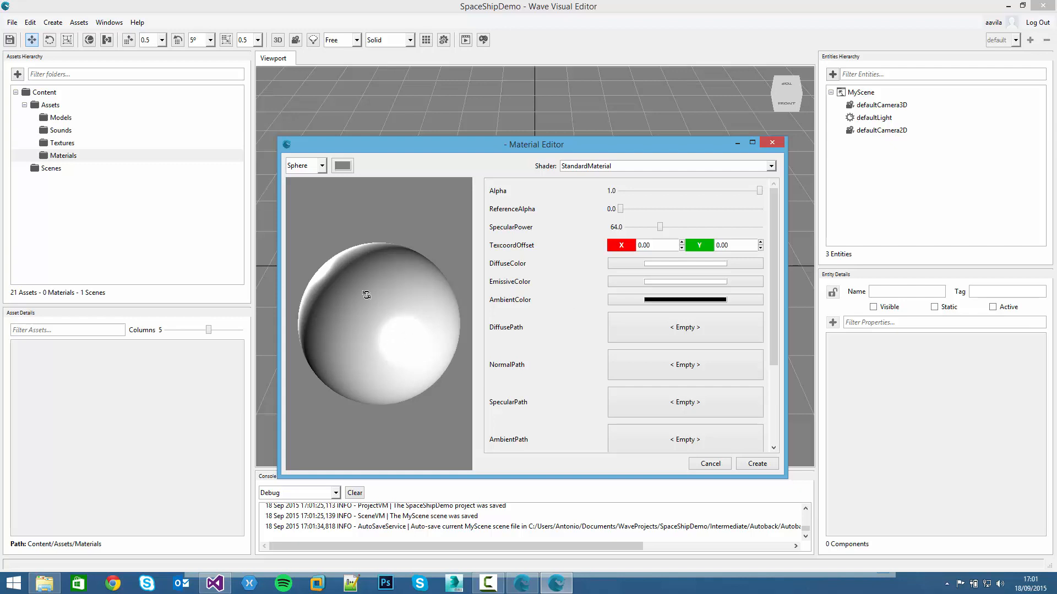
pyautogui.click(349, 171)
pyautogui.click(593, 393)
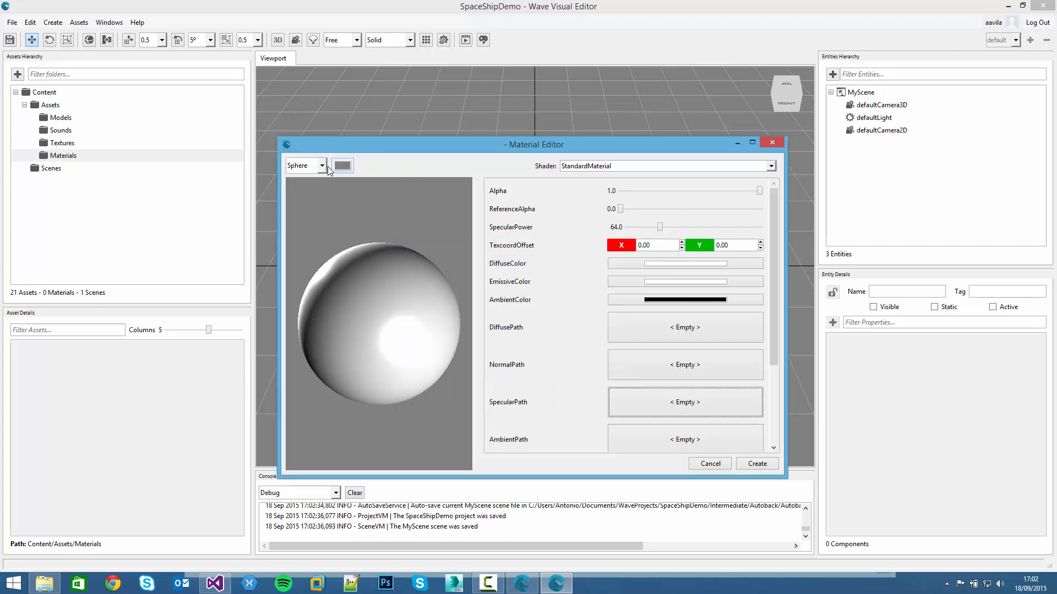
pyautogui.click(311, 167)
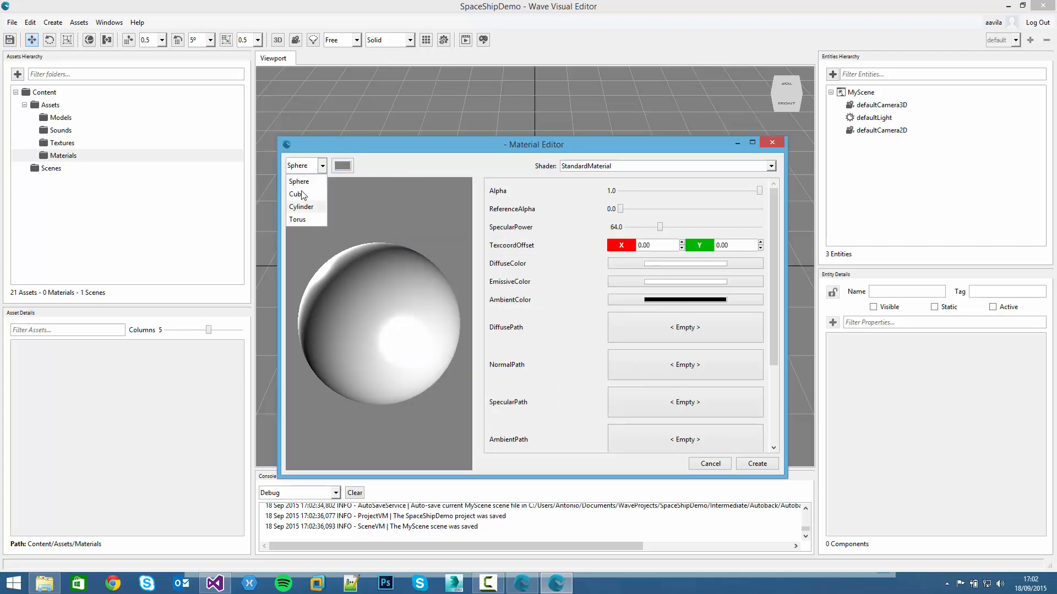
pyautogui.click(305, 171)
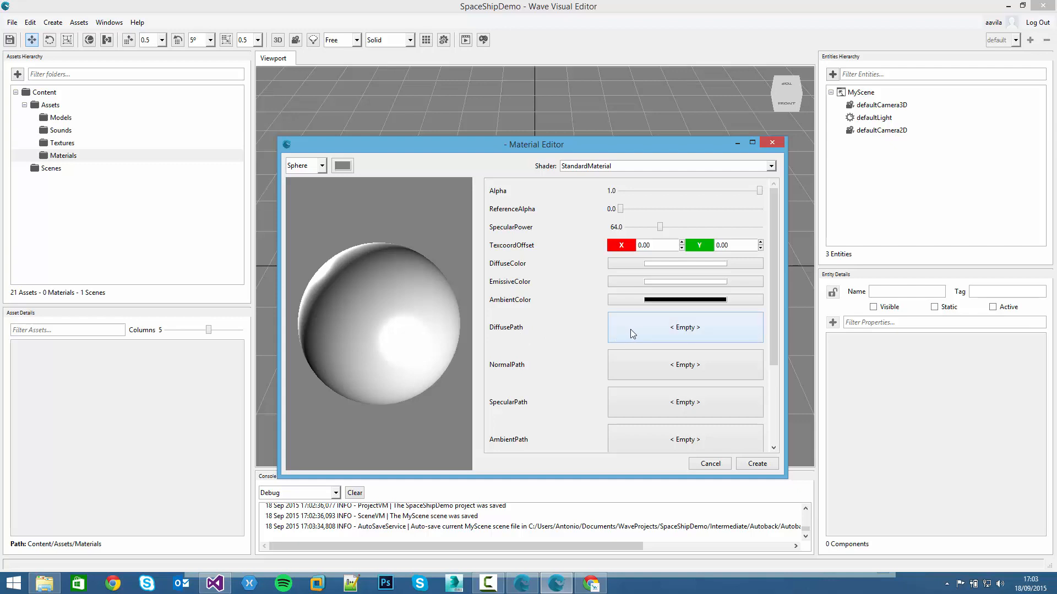
# Step: Assign asteroids_d.png as the material's diffuse texture and rotate the preview sphere to check it
pyautogui.click(730, 329)
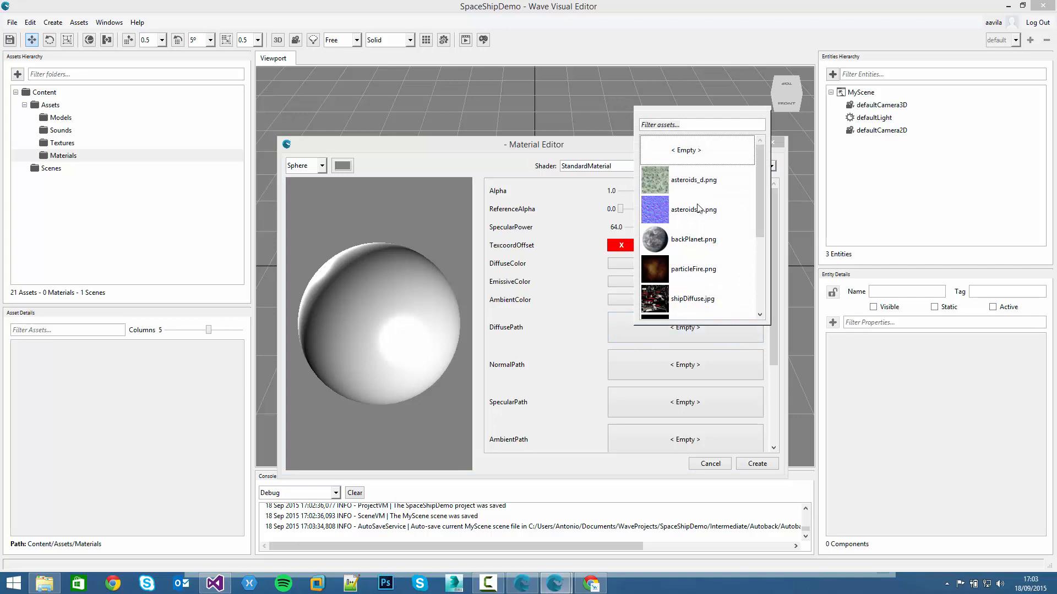
pyautogui.scroll(-2, 686, 197)
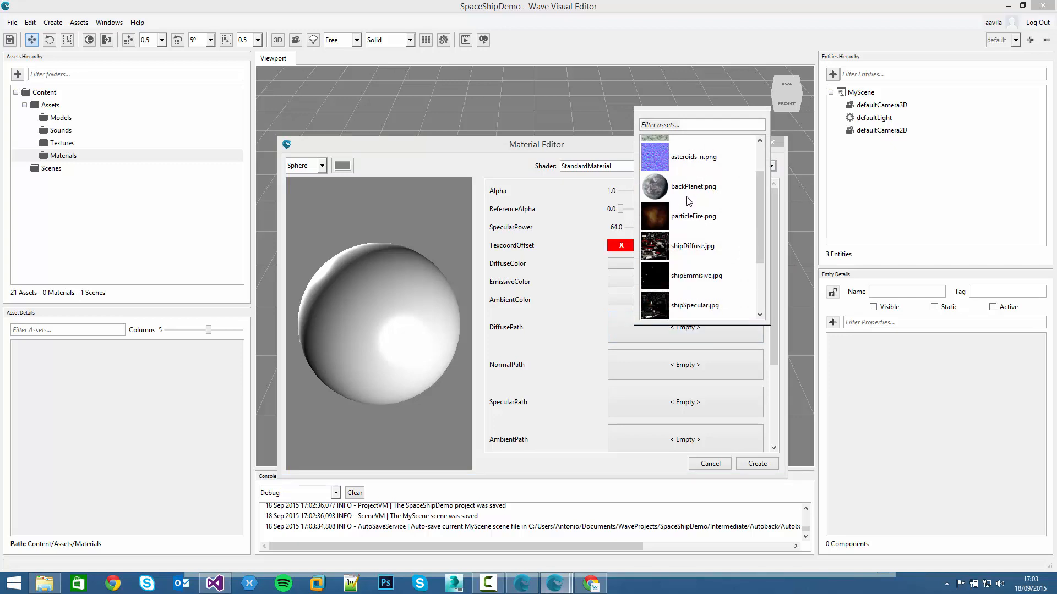
pyautogui.scroll(1, 688, 204)
pyautogui.scroll(1, 687, 204)
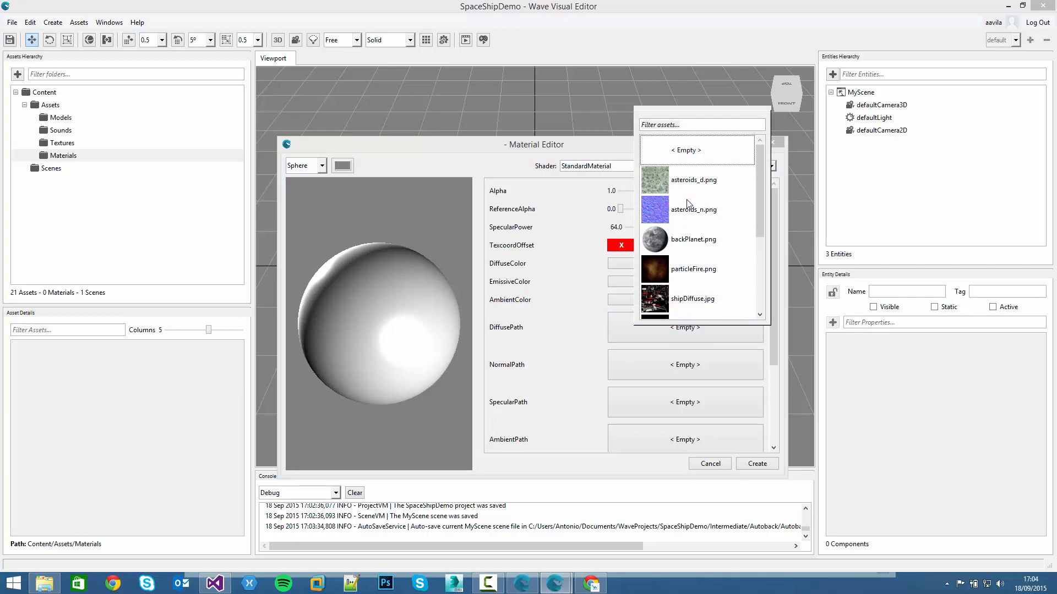
pyautogui.scroll(-3, 686, 231)
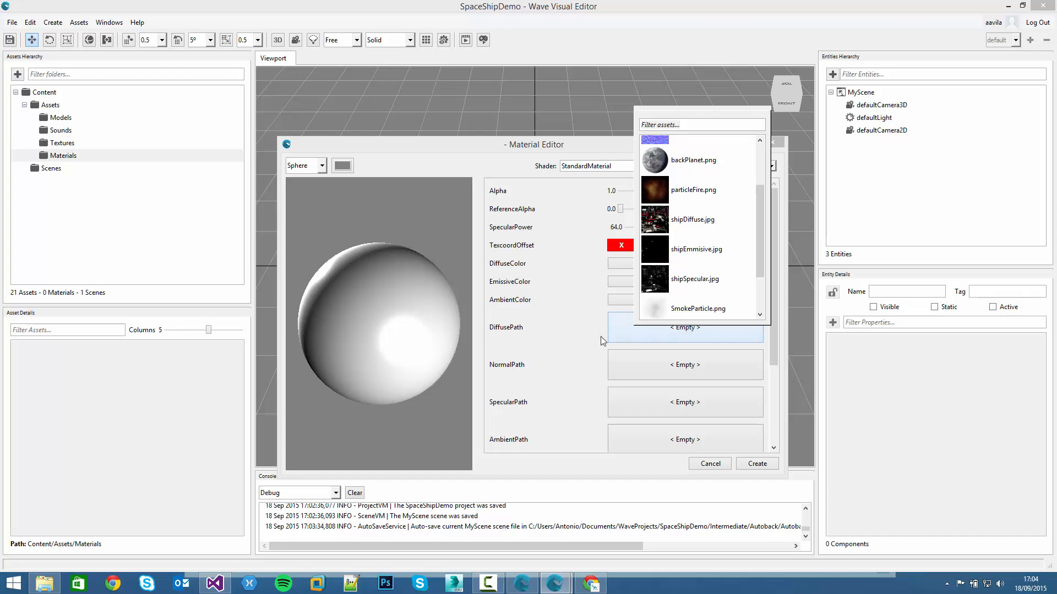
pyautogui.scroll(3, 672, 275)
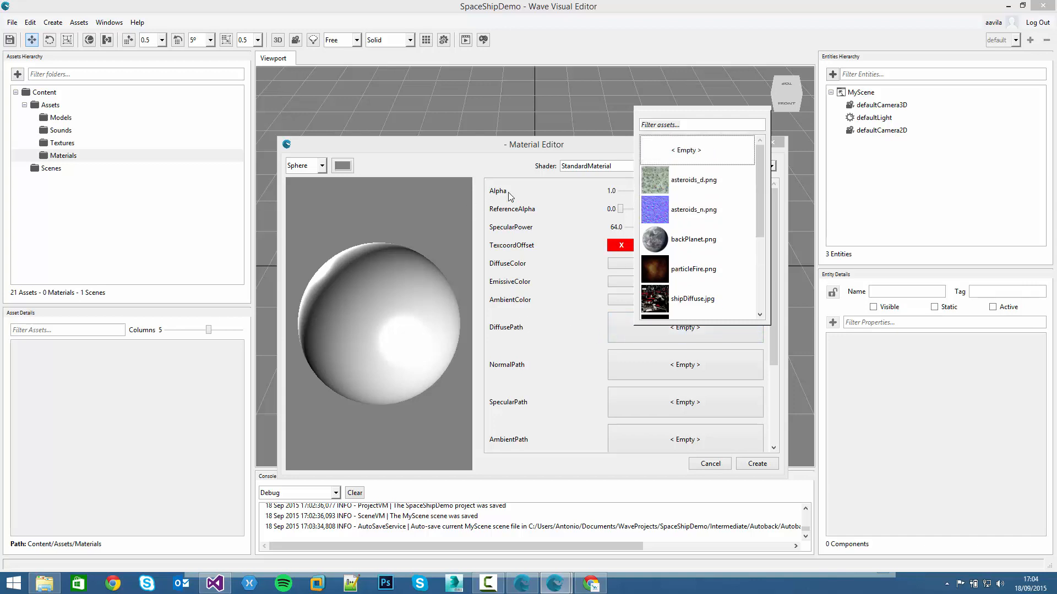
pyautogui.scroll(-1, 683, 269)
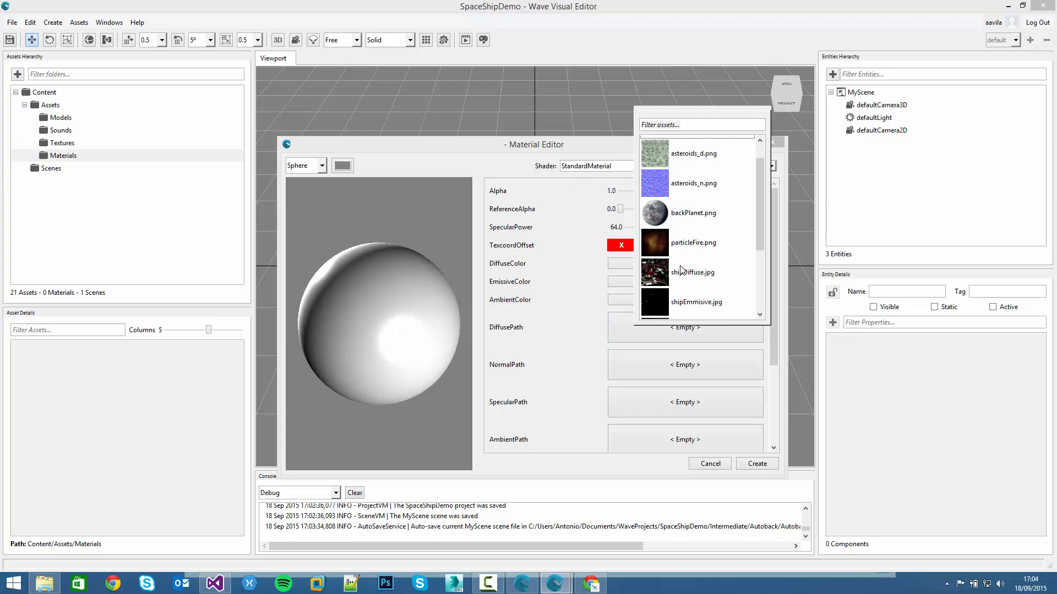
pyautogui.scroll(1, 682, 270)
pyautogui.click(659, 184)
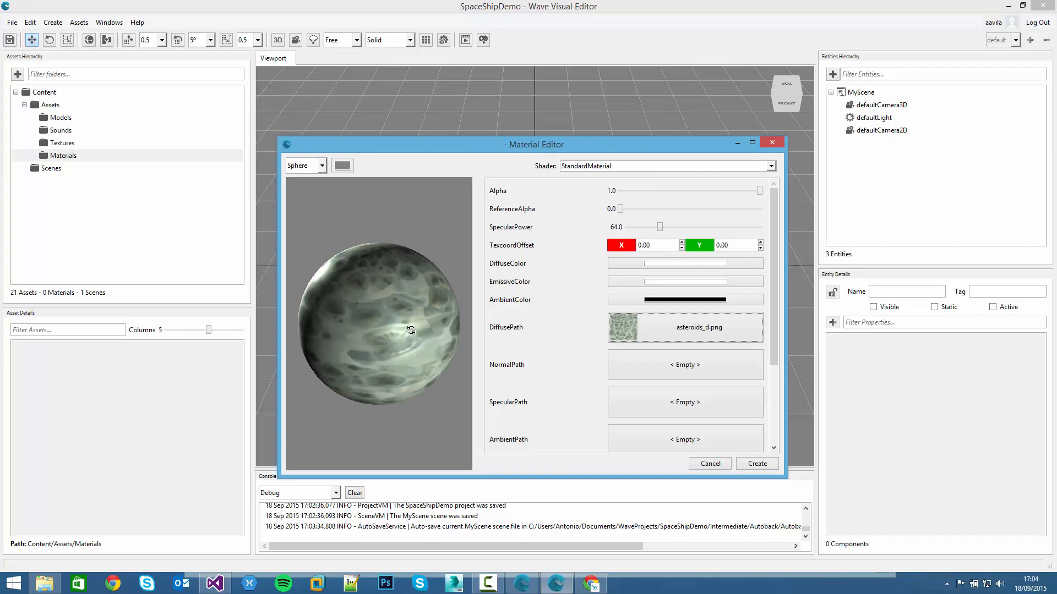
pyautogui.moveTo(393, 318)
pyautogui.mouseDown()
pyautogui.moveTo(391, 303)
pyautogui.moveTo(380, 308)
pyautogui.moveTo(399, 326)
pyautogui.moveTo(369, 307)
pyautogui.moveTo(388, 318)
pyautogui.moveTo(394, 306)
pyautogui.mouseUp()
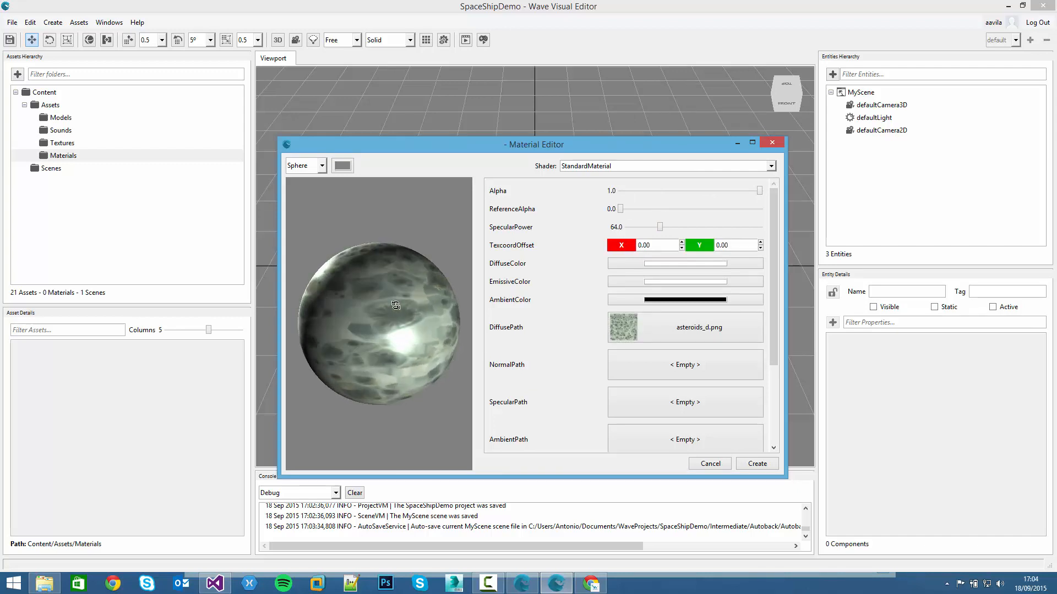
# Step: Assign asteroids_n.png as the material's normal map and inspect the relief by rotating the preview sphere
pyautogui.click(626, 371)
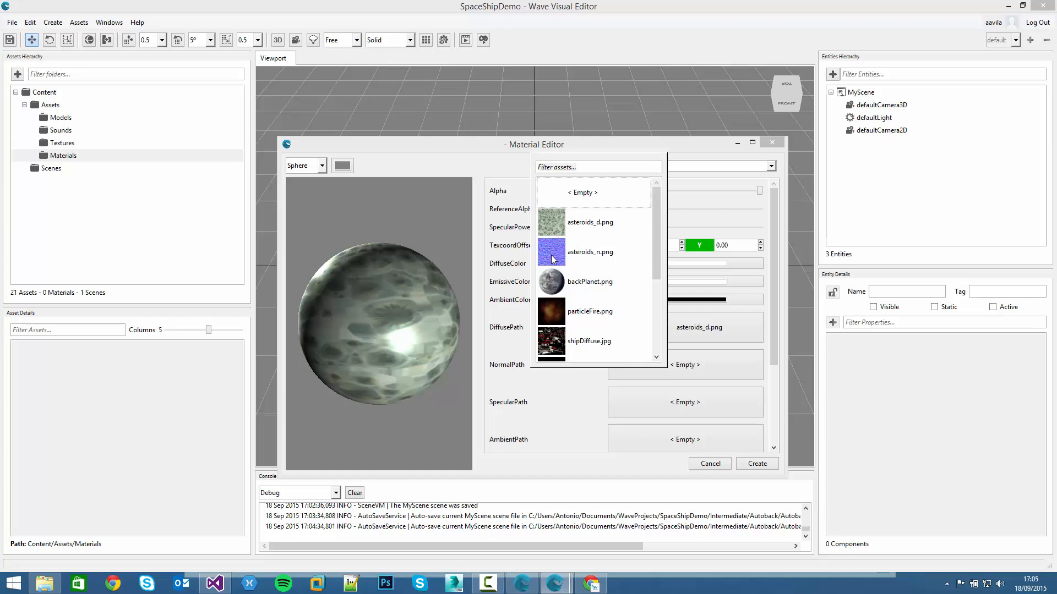
pyautogui.click(553, 254)
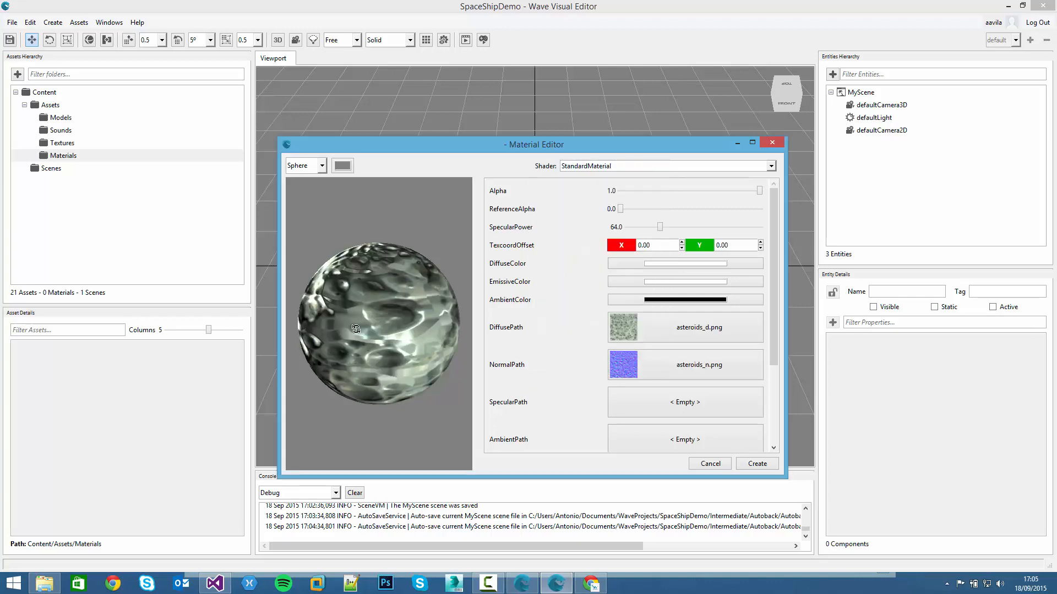
pyautogui.moveTo(392, 353); pyautogui.dragTo(348, 333)
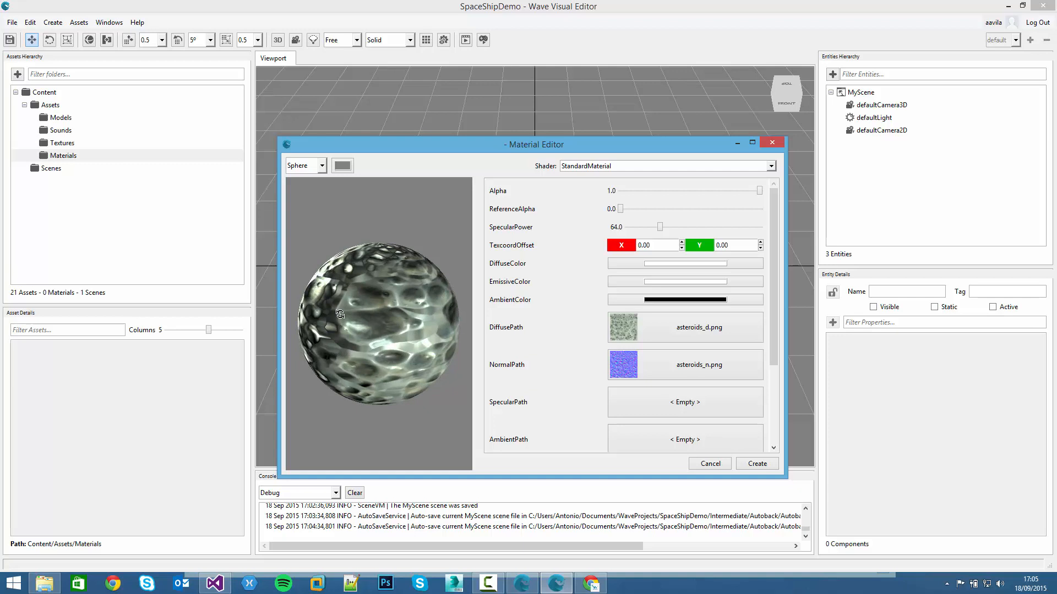
pyautogui.moveTo(342, 321); pyautogui.dragTo(354, 357)
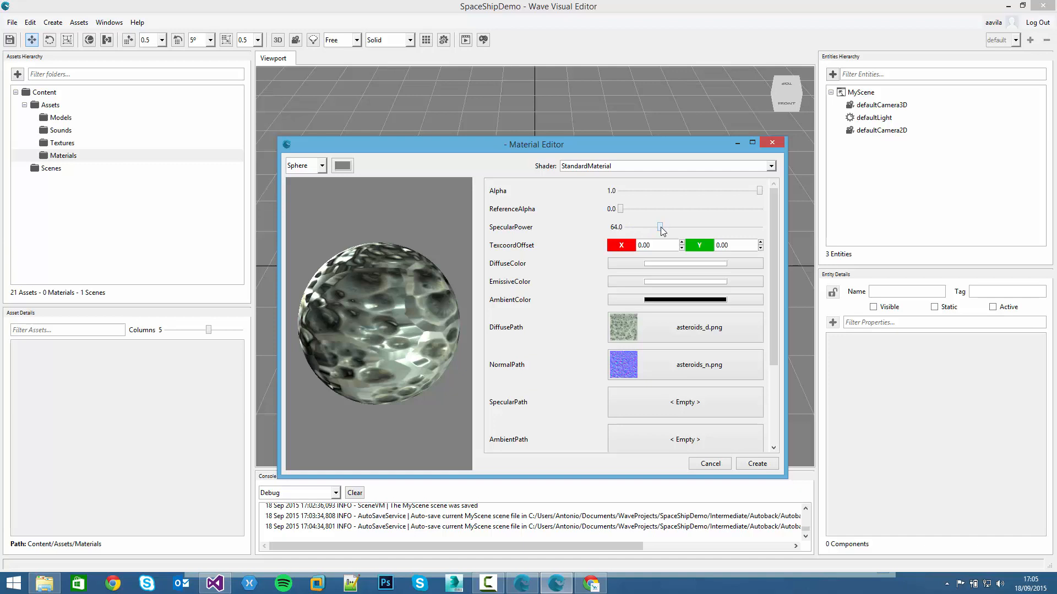
# Step: Set the material's SpecularPower to 164 and assign SpaceIBL.cubemap as its ambient map
pyautogui.moveTo(662, 230); pyautogui.dragTo(712, 233)
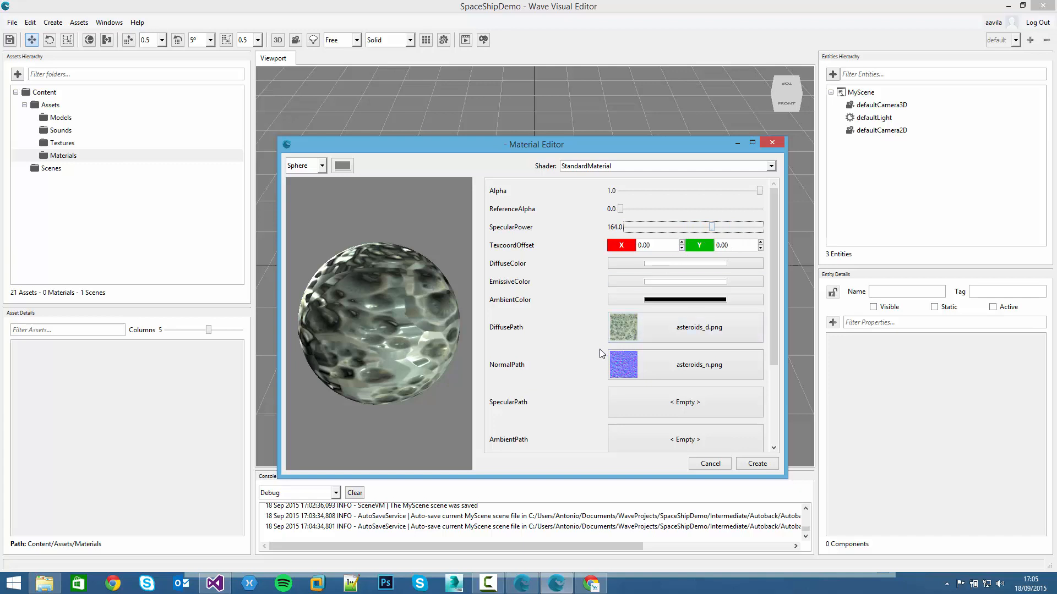
pyautogui.scroll(-3, 584, 362)
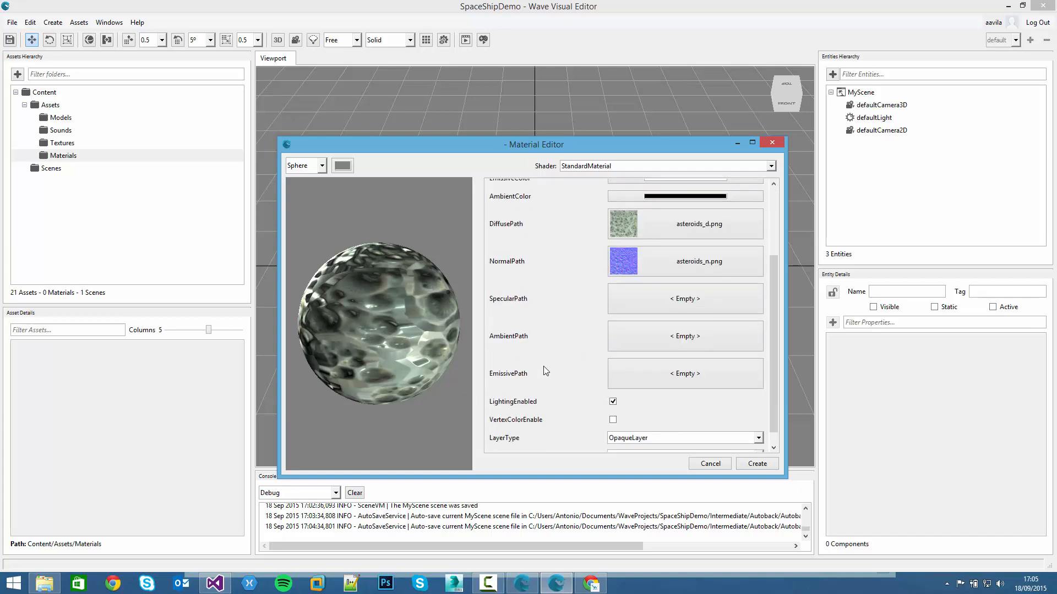
pyautogui.click(626, 340)
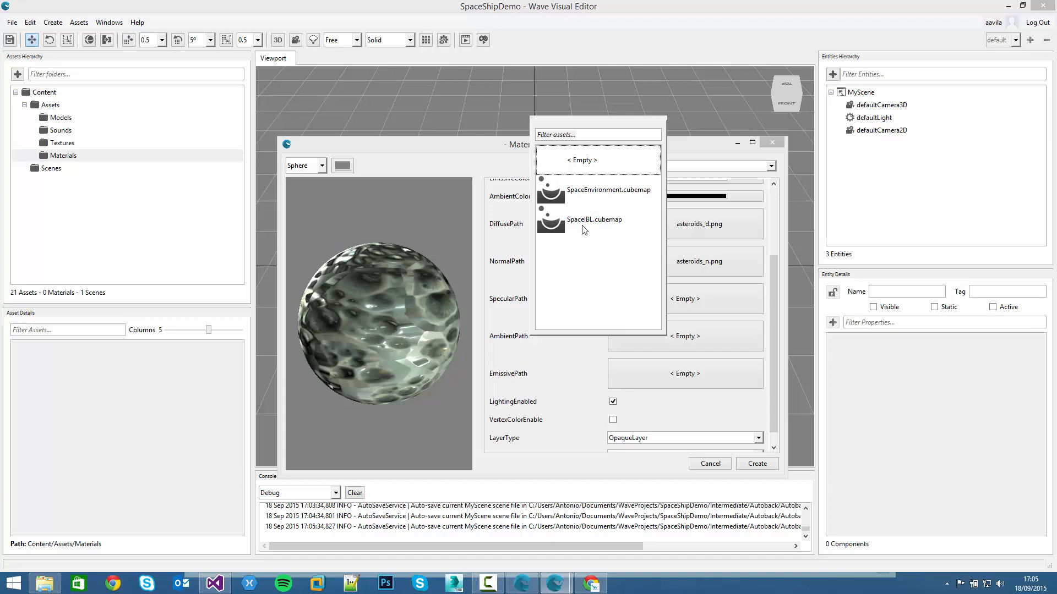
pyautogui.click(567, 223)
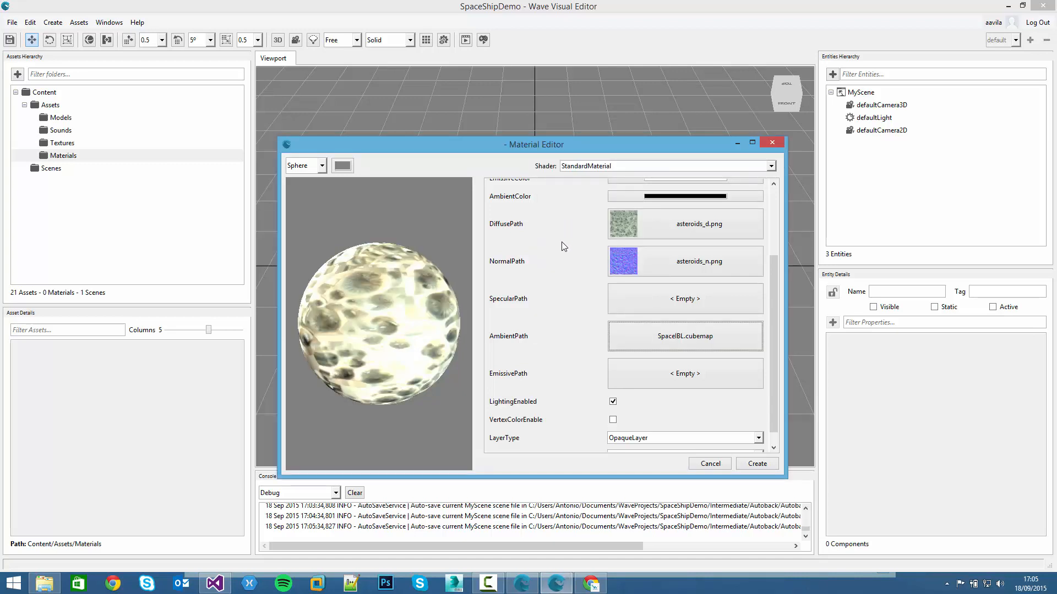
# Step: Inspect the material on the preview sphere with LightingEnabled off, and turn lighting back on
pyautogui.click(613, 405)
pyautogui.moveTo(421, 340); pyautogui.dragTo(335, 389)
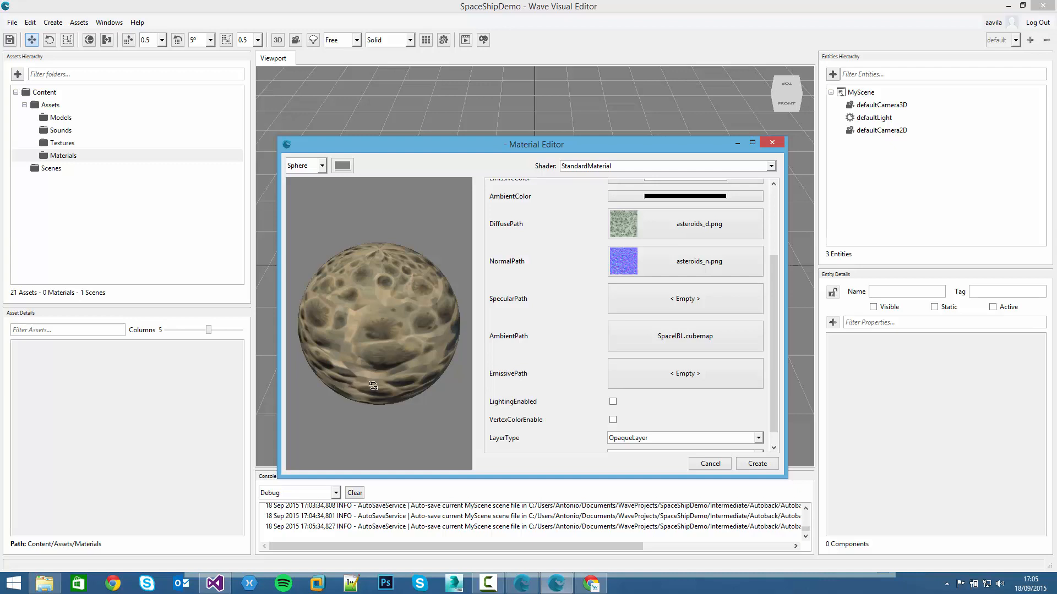
pyautogui.click(612, 403)
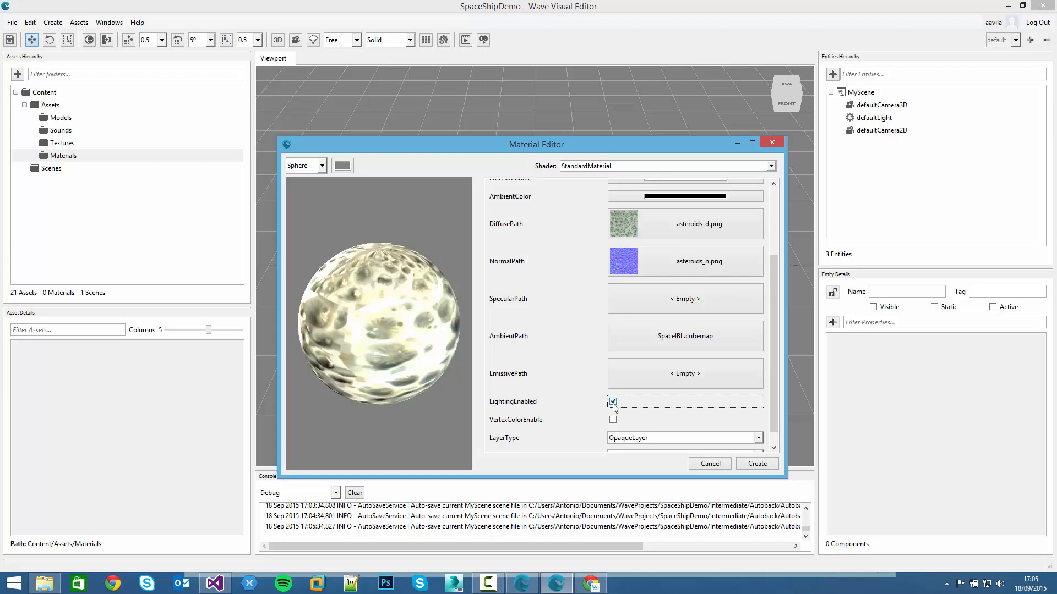
# Step: Create the asteroid material and rename it asteroidMat in the Materials folder
pyautogui.click(756, 463)
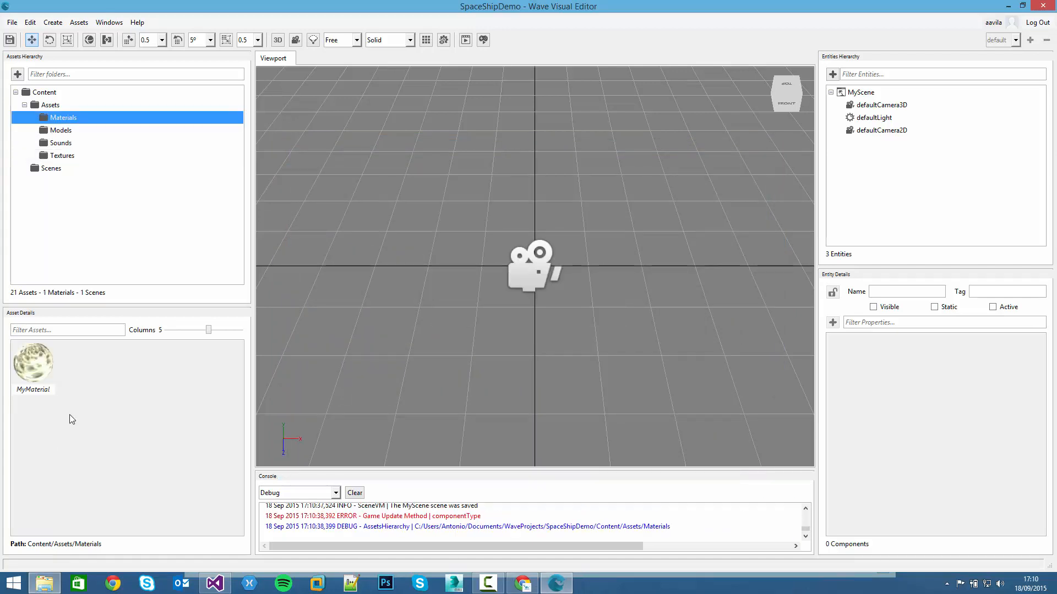
pyautogui.click(40, 389)
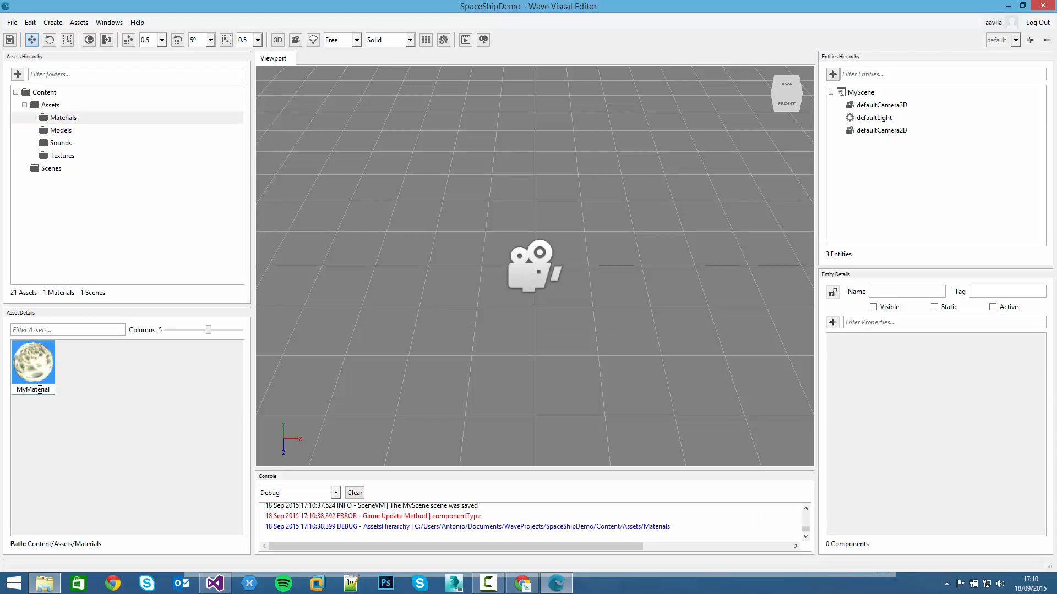
pyautogui.click(40, 389)
pyautogui.write('asterou')
pyautogui.press('BackSpace')
pyautogui.write('idMat')
pyautogui.press('Return')
# Step: Start a second material in the Materials folder using the EnvironmentMaterial shader
pyautogui.rightClick(85, 365)
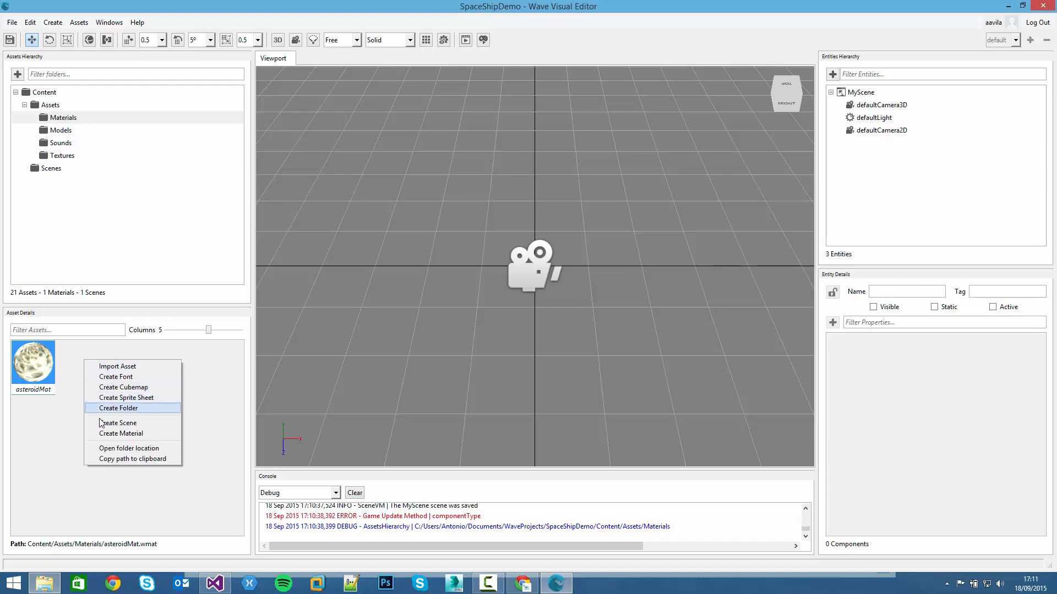
pyautogui.click(106, 434)
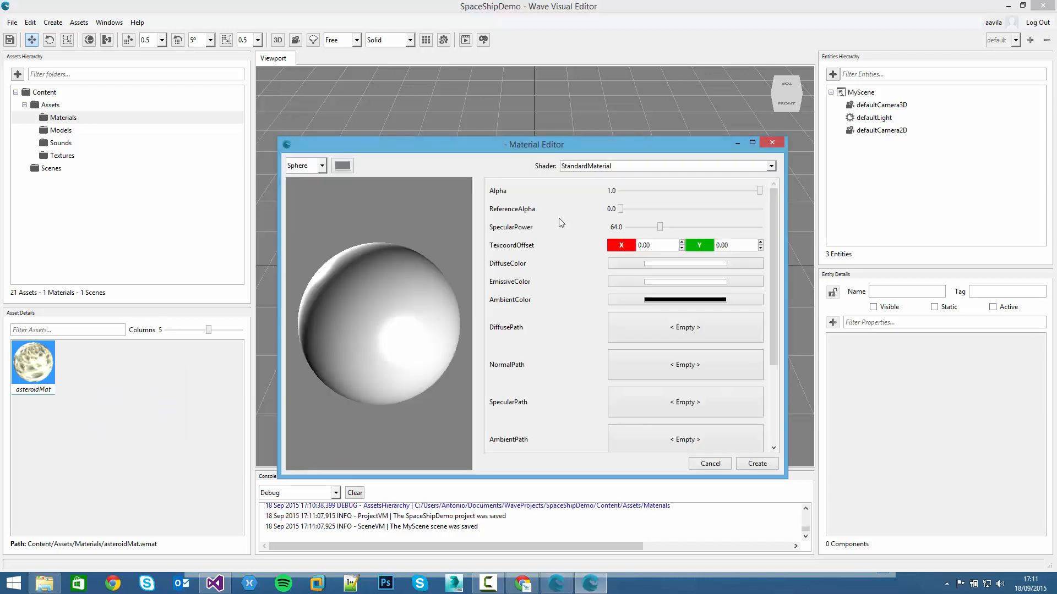
pyautogui.click(595, 168)
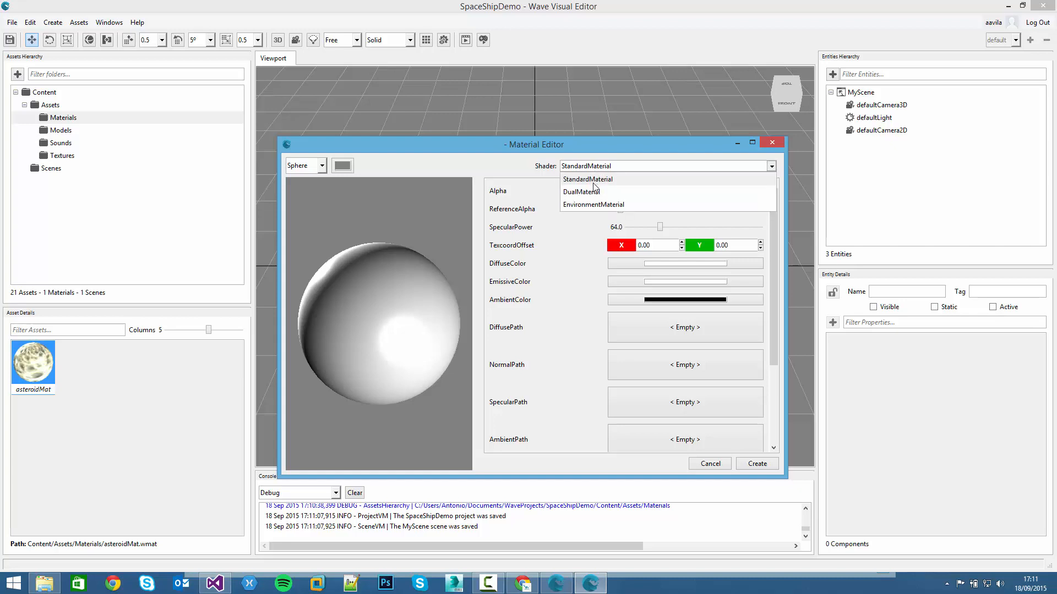
pyautogui.click(598, 205)
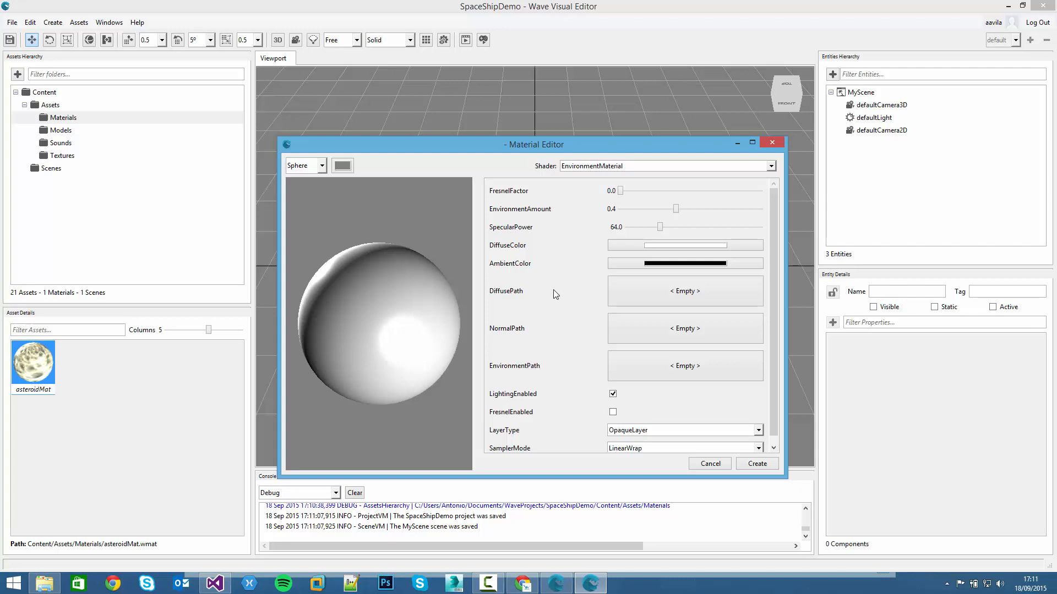
# Step: Assign spaceBackground.cubemap as the material's environment map and raise EnvironmentAmount to its maximum
pyautogui.scroll(-1, 555, 303)
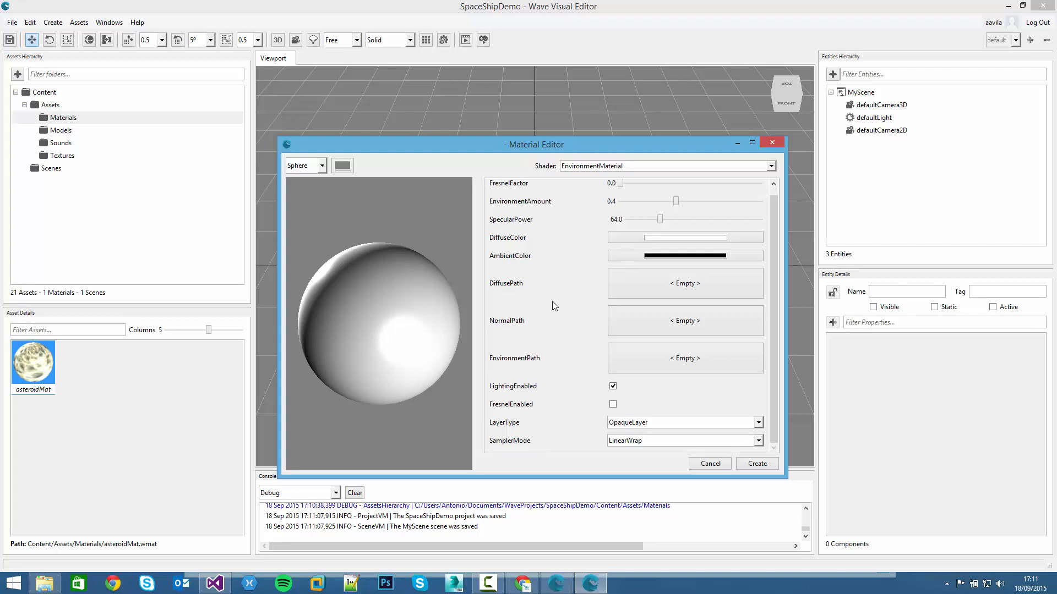
pyautogui.click(633, 356)
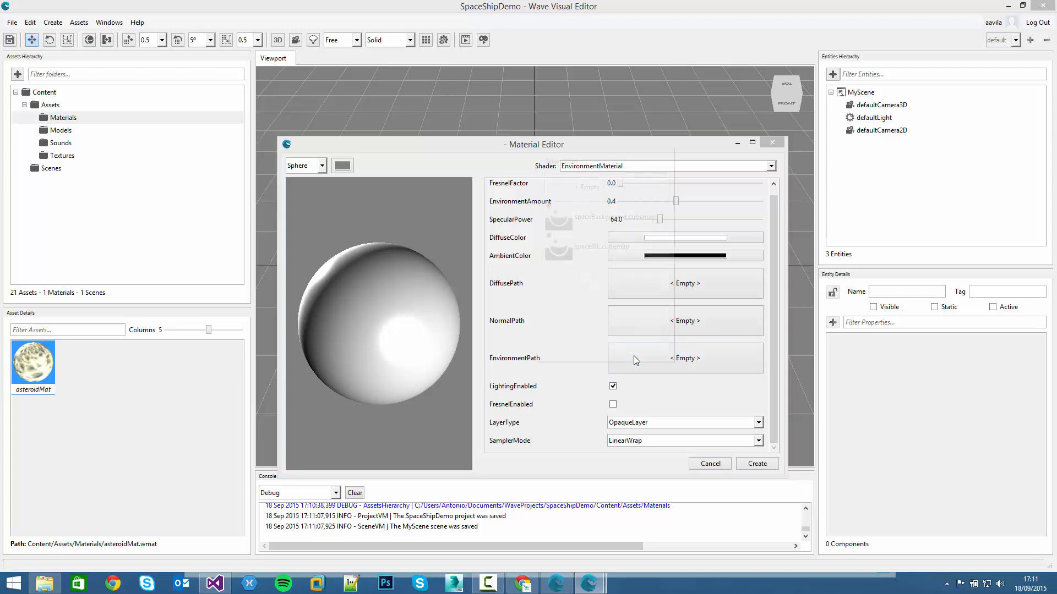
pyautogui.click(567, 211)
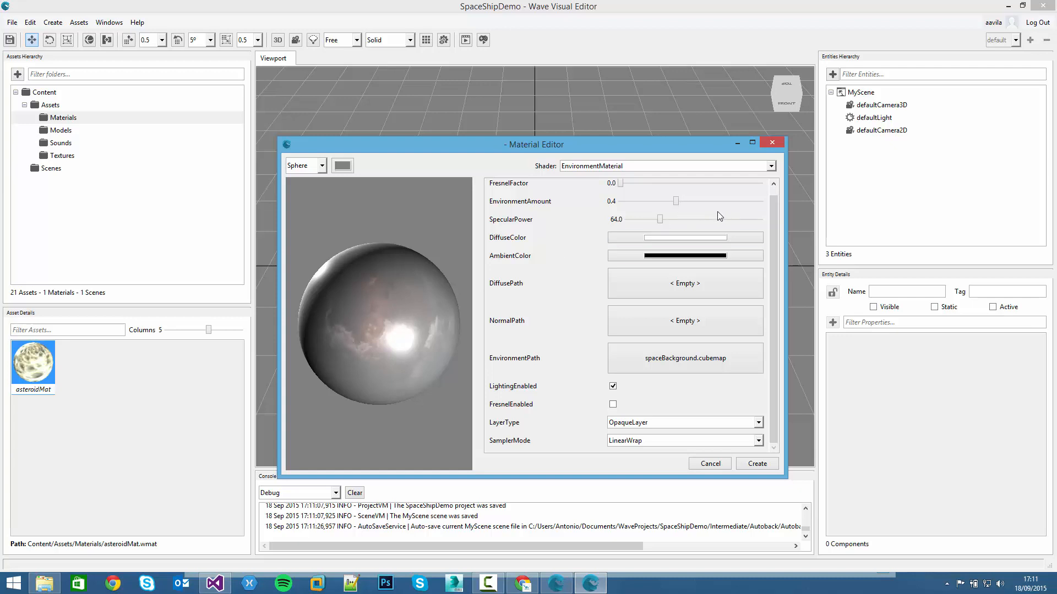
pyautogui.moveTo(676, 203); pyautogui.dragTo(773, 209)
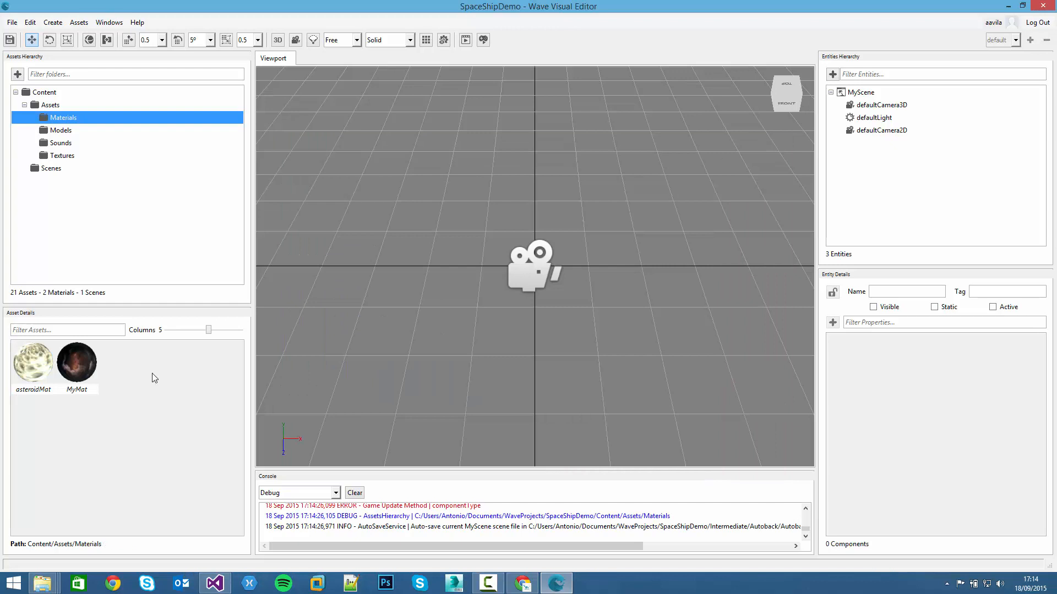
# Step: Review the contents of the project's Models, Sounds, Textures, Materials and Assets folders
pyautogui.click(59, 129)
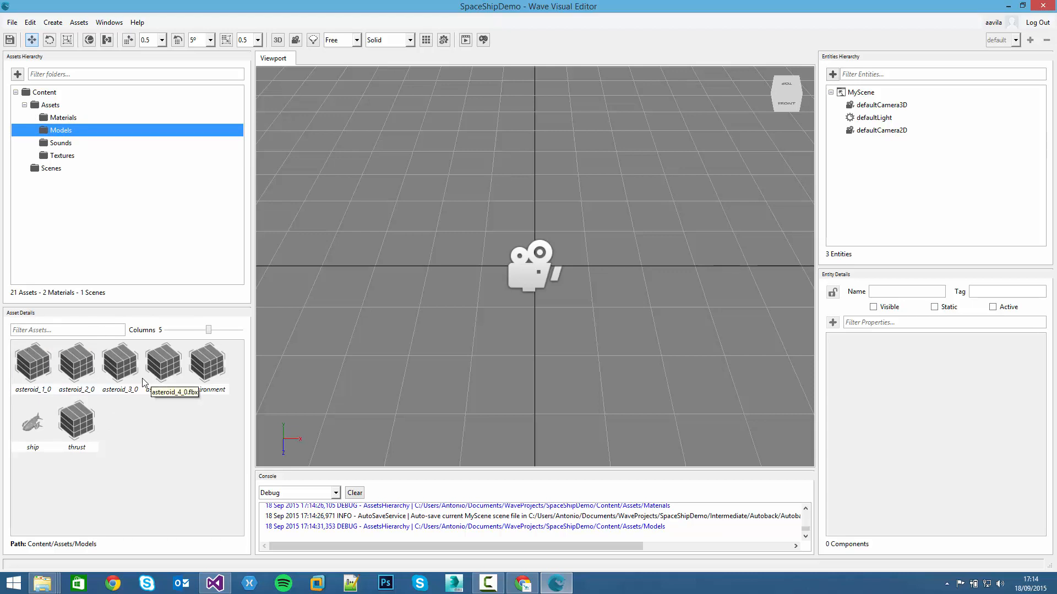
pyautogui.click(218, 363)
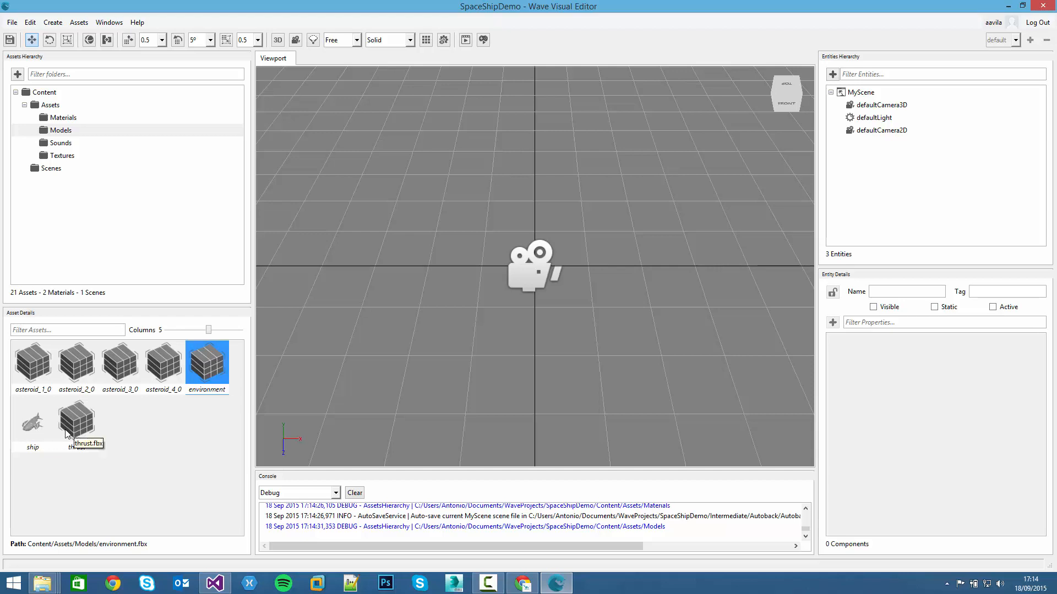
pyautogui.click(55, 144)
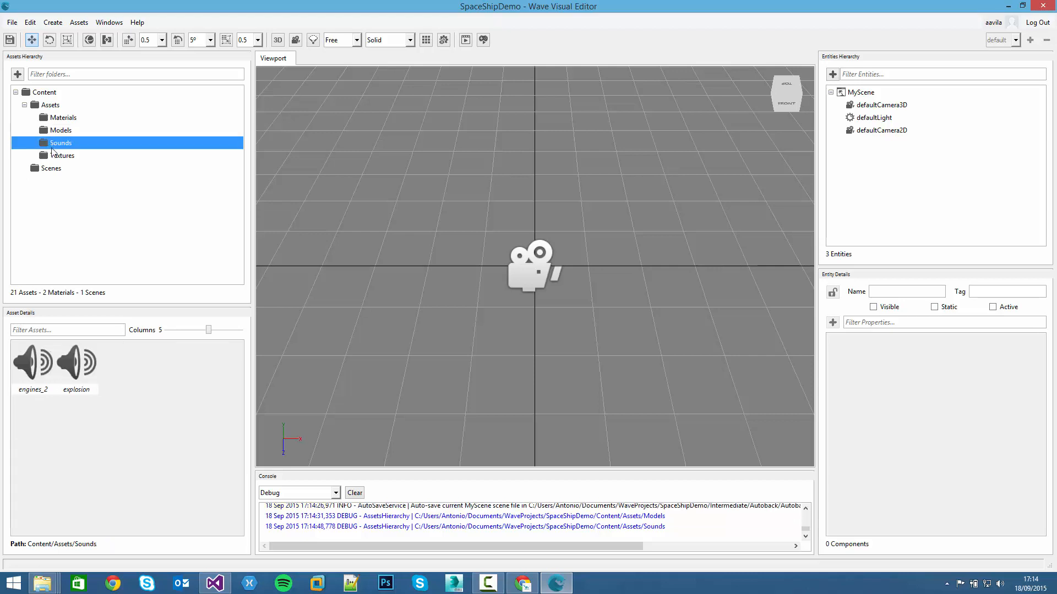
pyautogui.click(55, 156)
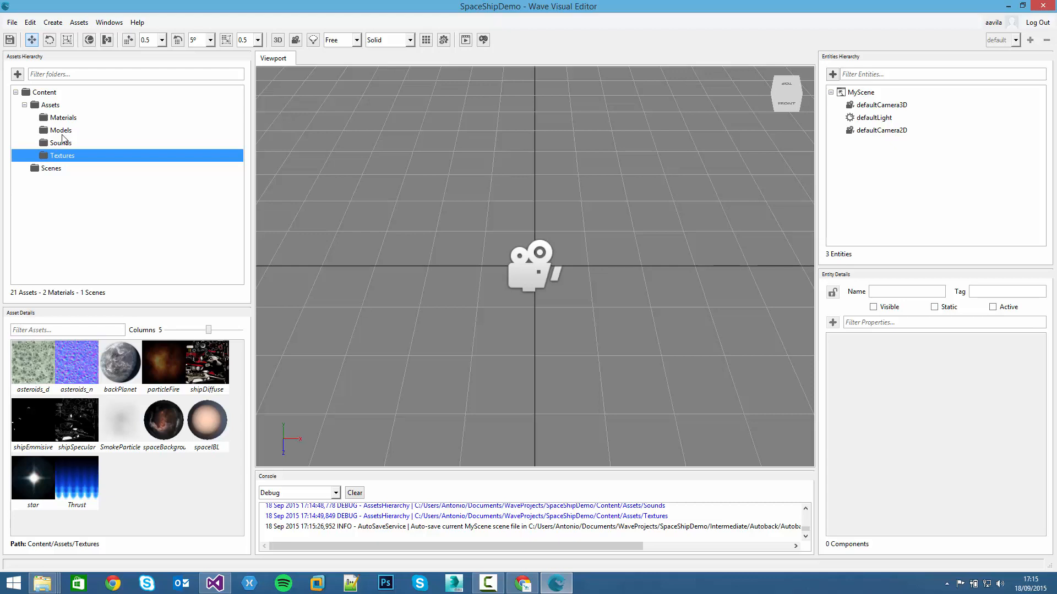
pyautogui.click(62, 118)
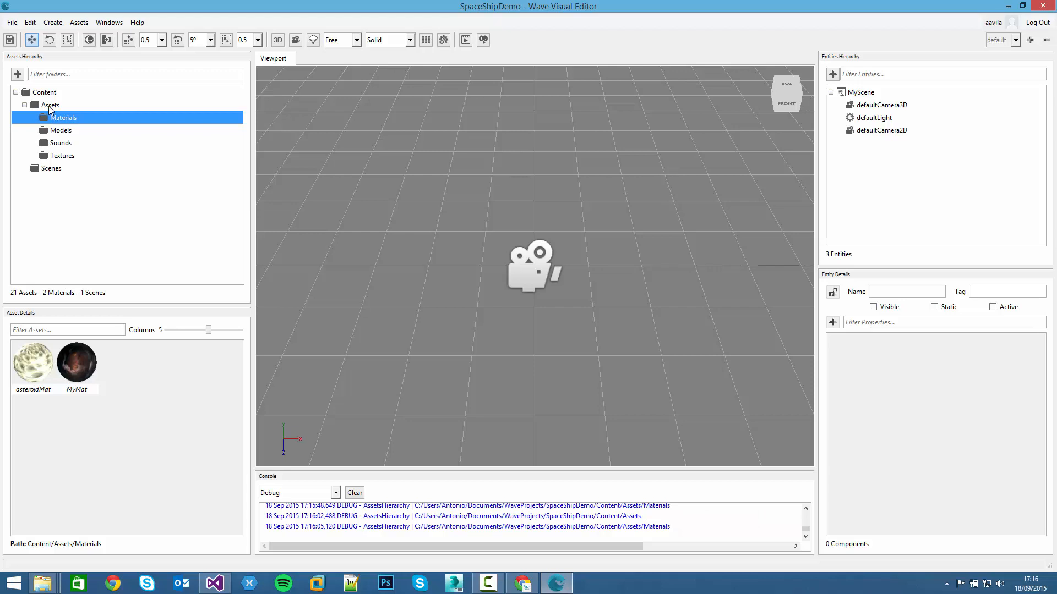
pyautogui.click(48, 106)
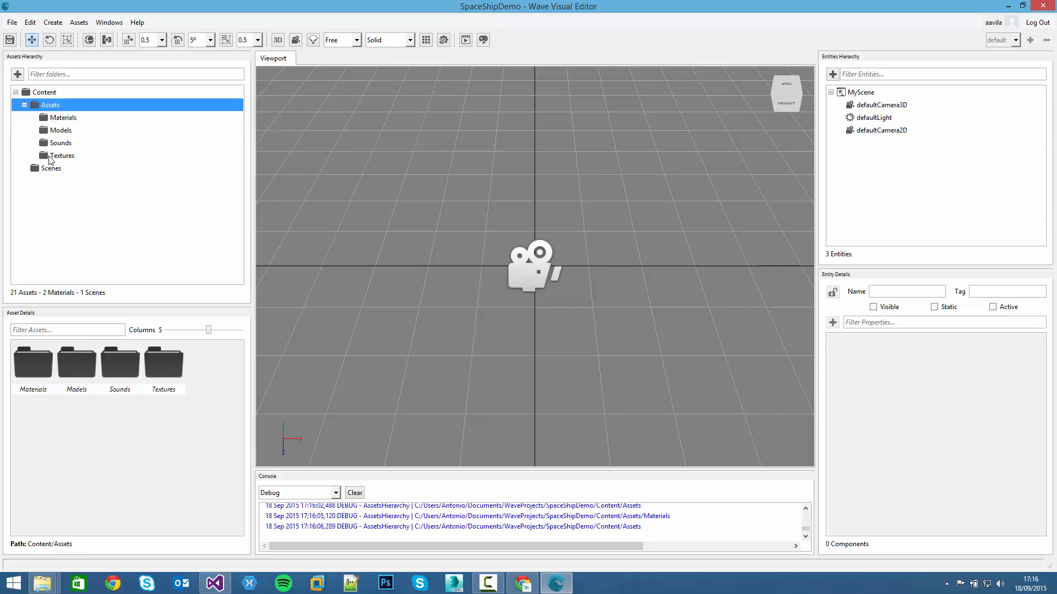